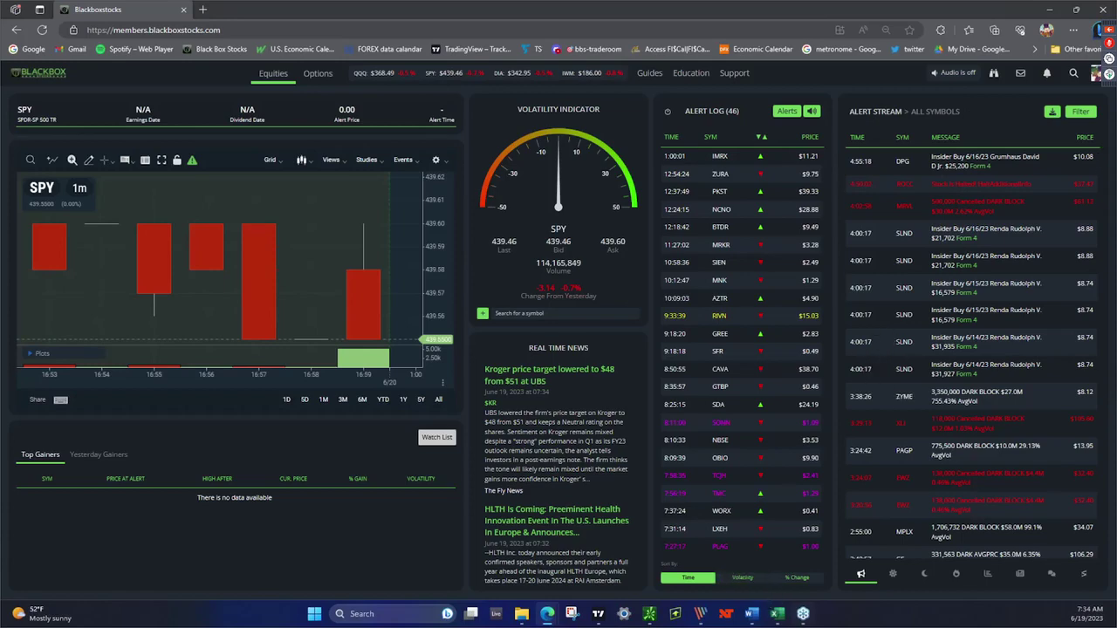
# Switch to the BBS Darkpool Organizer workbook in Excel and view its individual_ticker_view sheet
pyautogui.moveTo(779, 616)
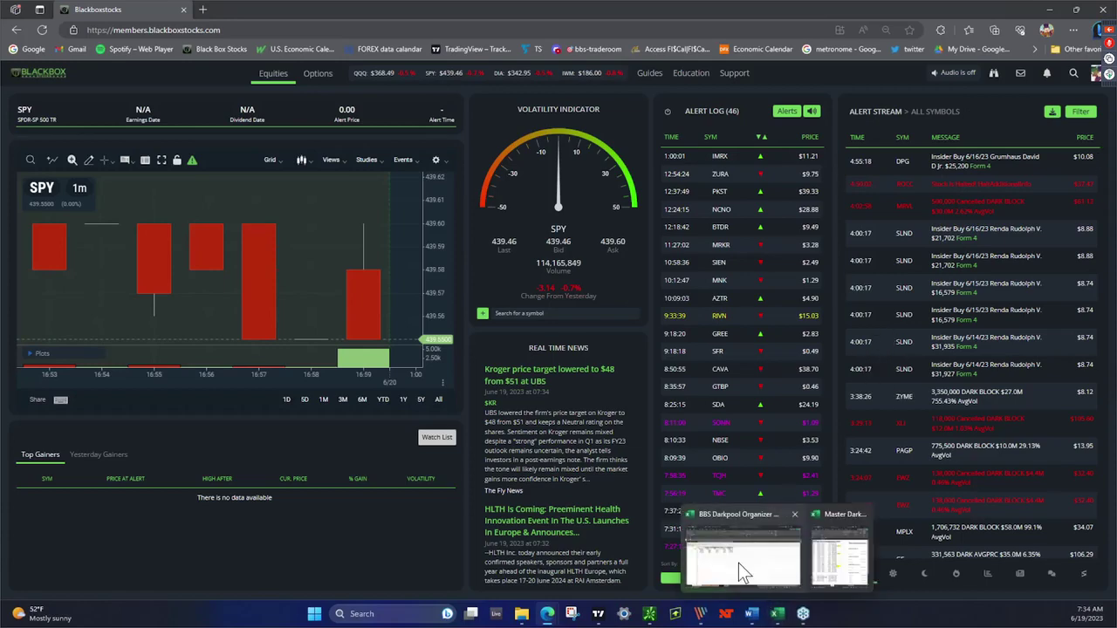
pyautogui.click(738, 563)
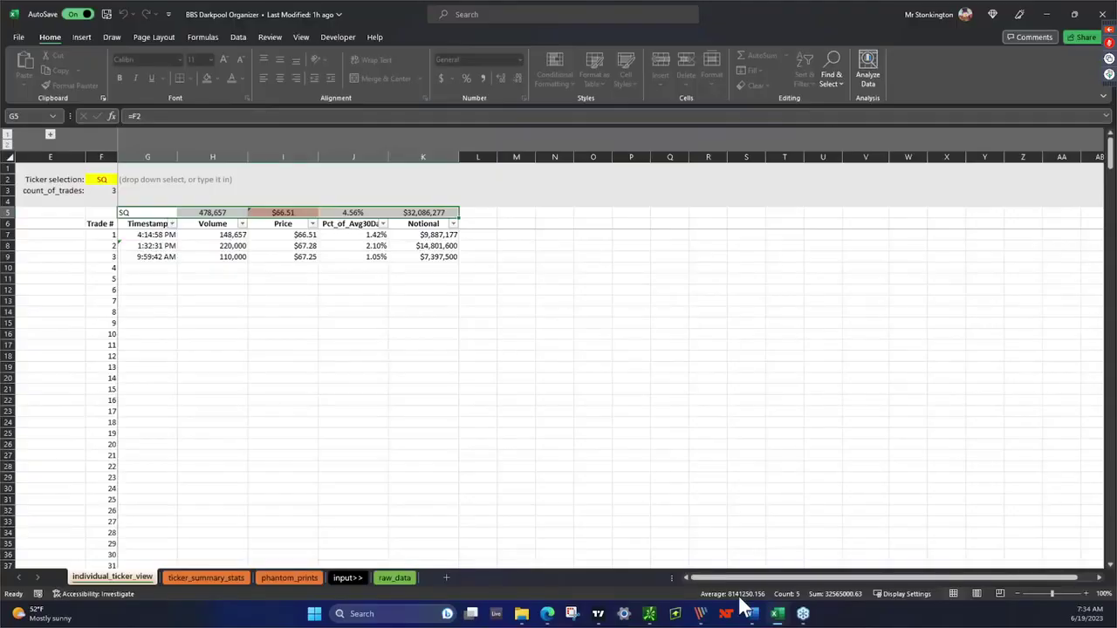
pyautogui.click(428, 345)
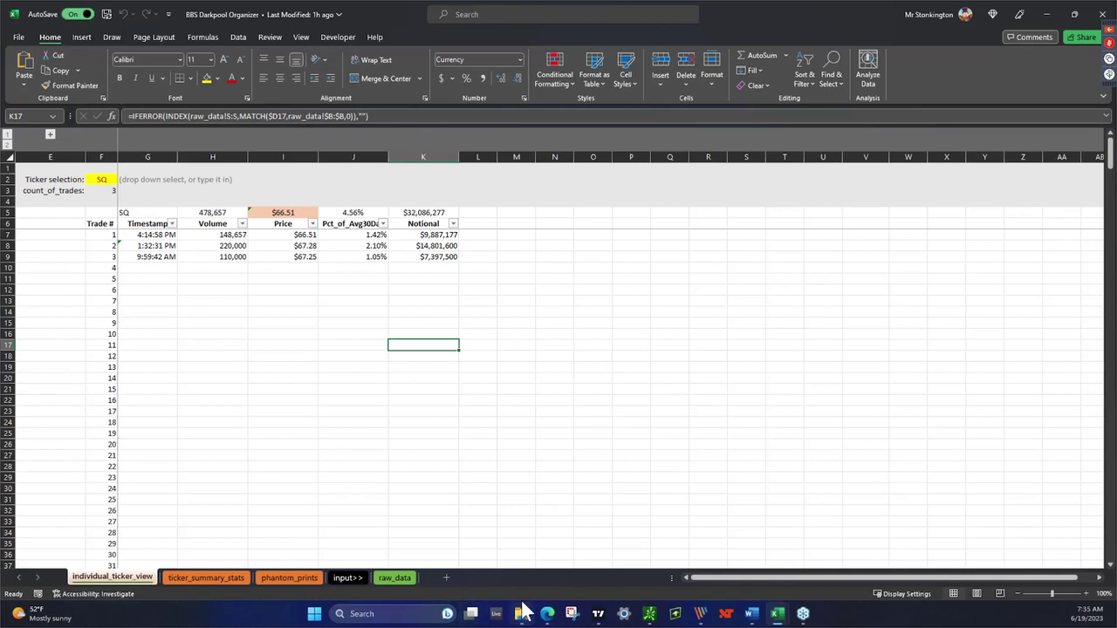
# Review the general and security properties of the BBS Darkpool Organizer file in the Stonks folder and return to the workbook
pyautogui.moveTo(522, 616)
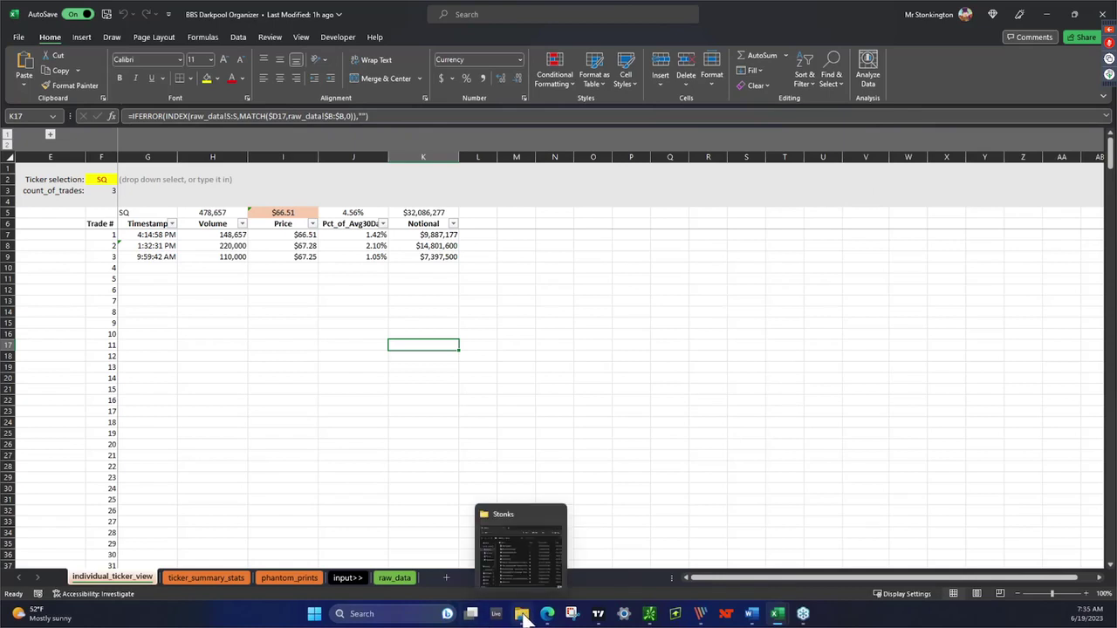
pyautogui.click(522, 616)
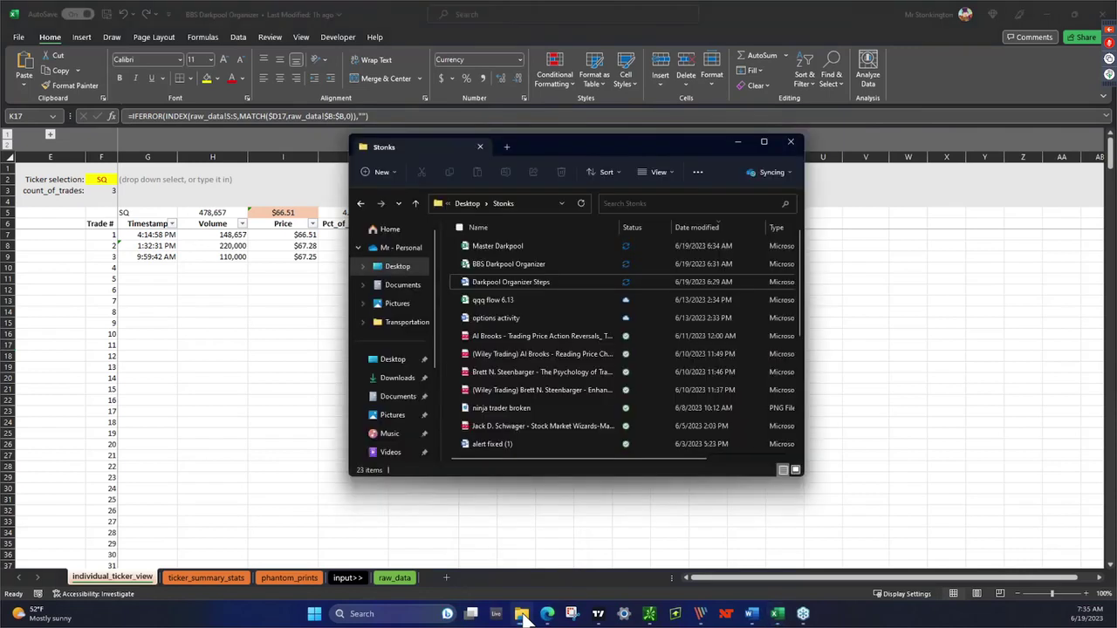
pyautogui.rightClick(508, 263)
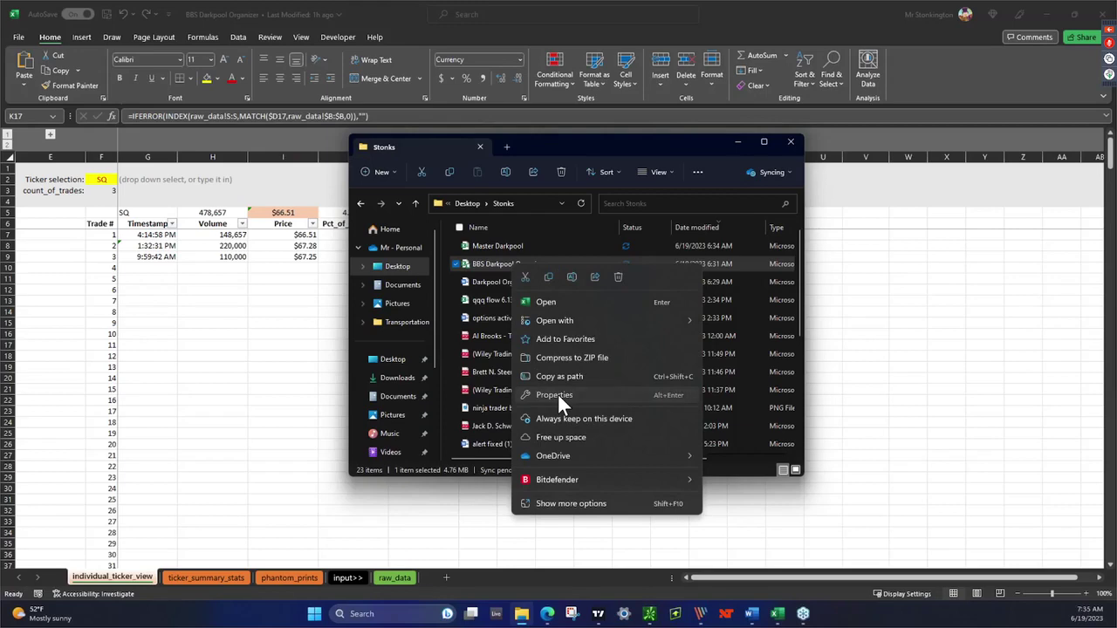
pyautogui.click(558, 394)
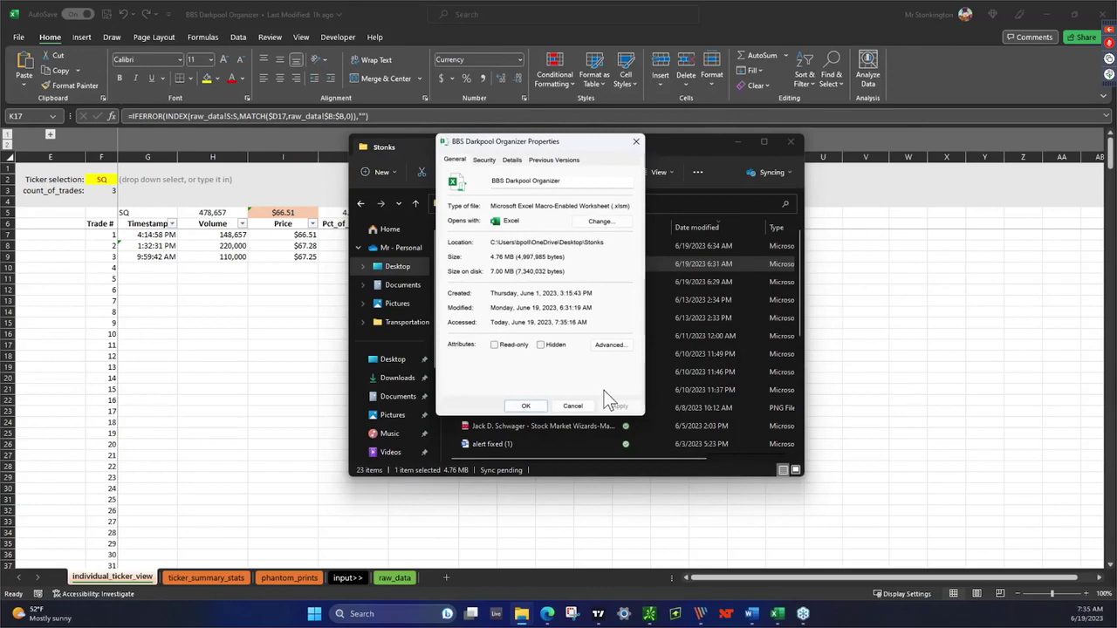
pyautogui.click(485, 160)
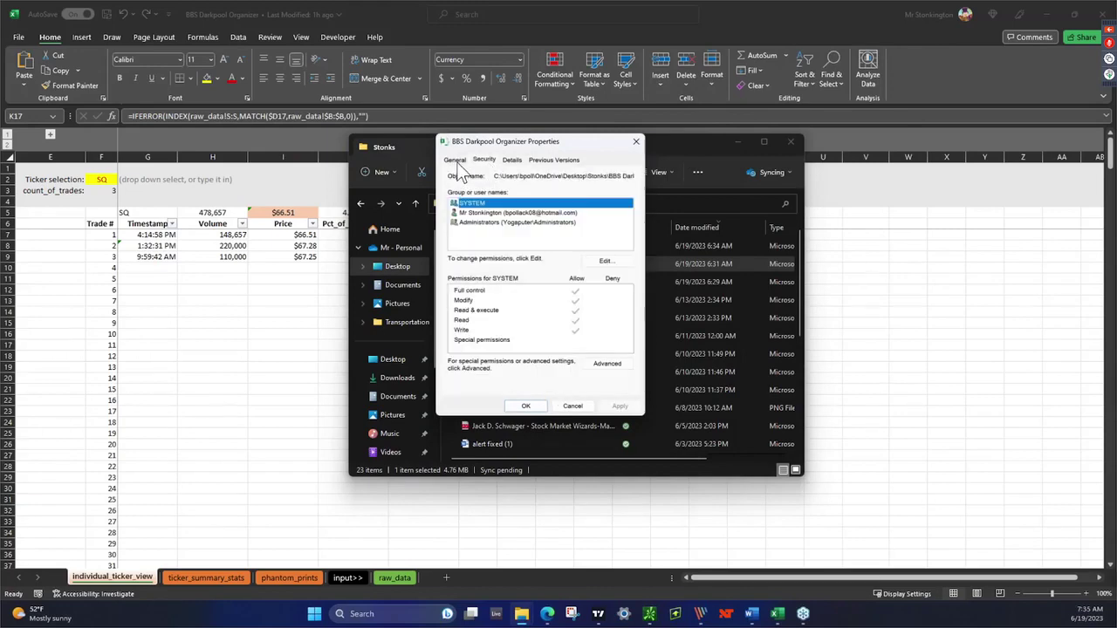
pyautogui.click(455, 161)
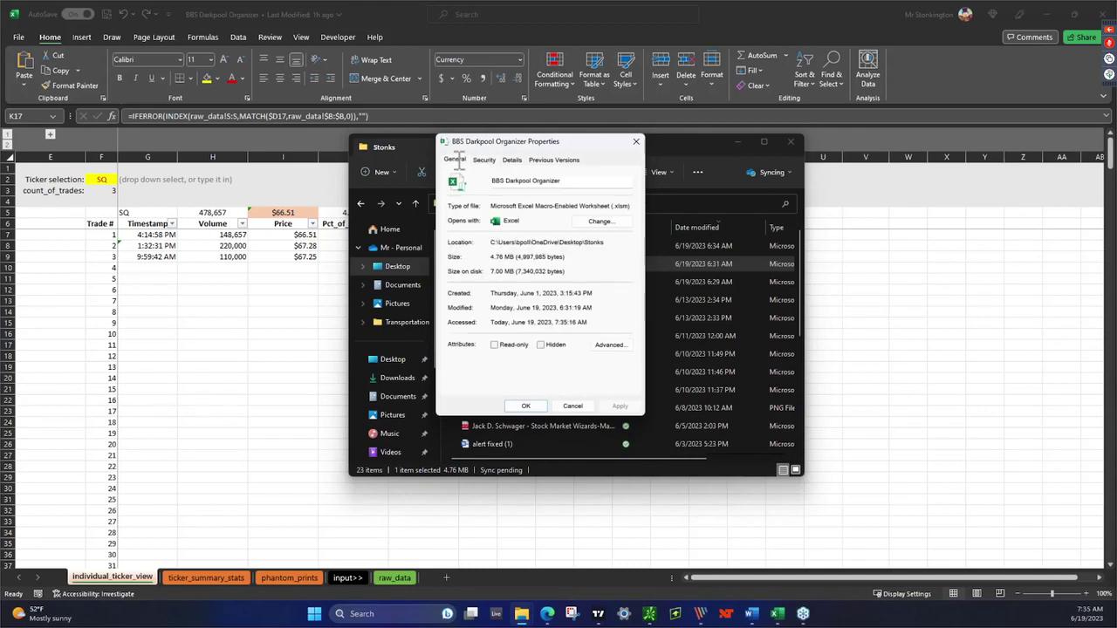
pyautogui.click(527, 407)
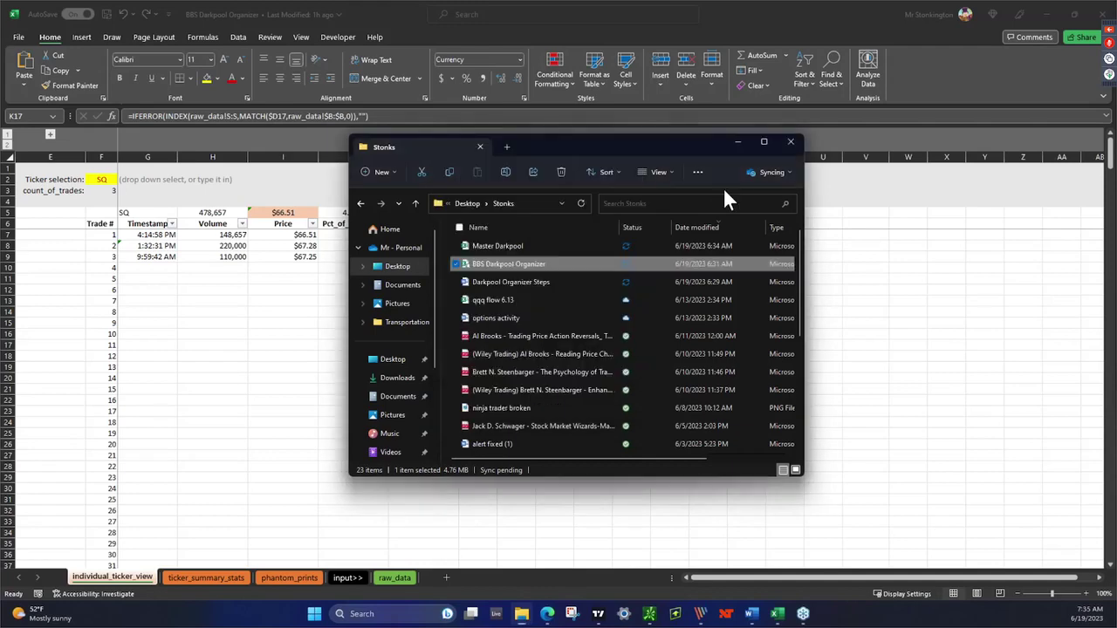
pyautogui.hotkey('alt', 'Tab')
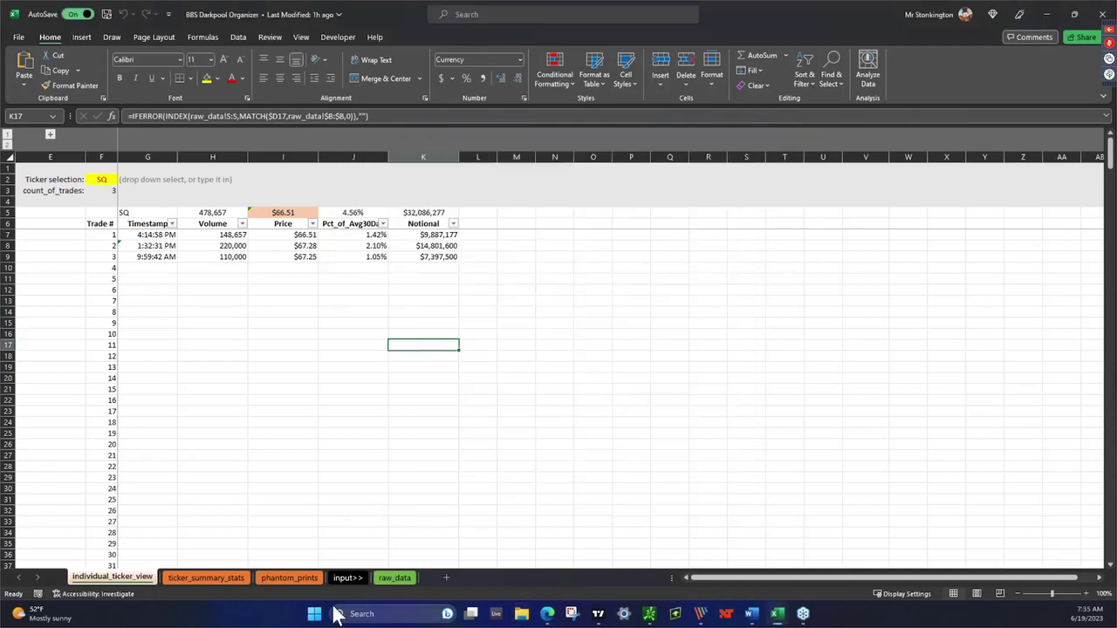
# Check the alert stream's notification filters in Blackboxstocks and open the exported AlertStream (65).csv file
pyautogui.moveTo(547, 613)
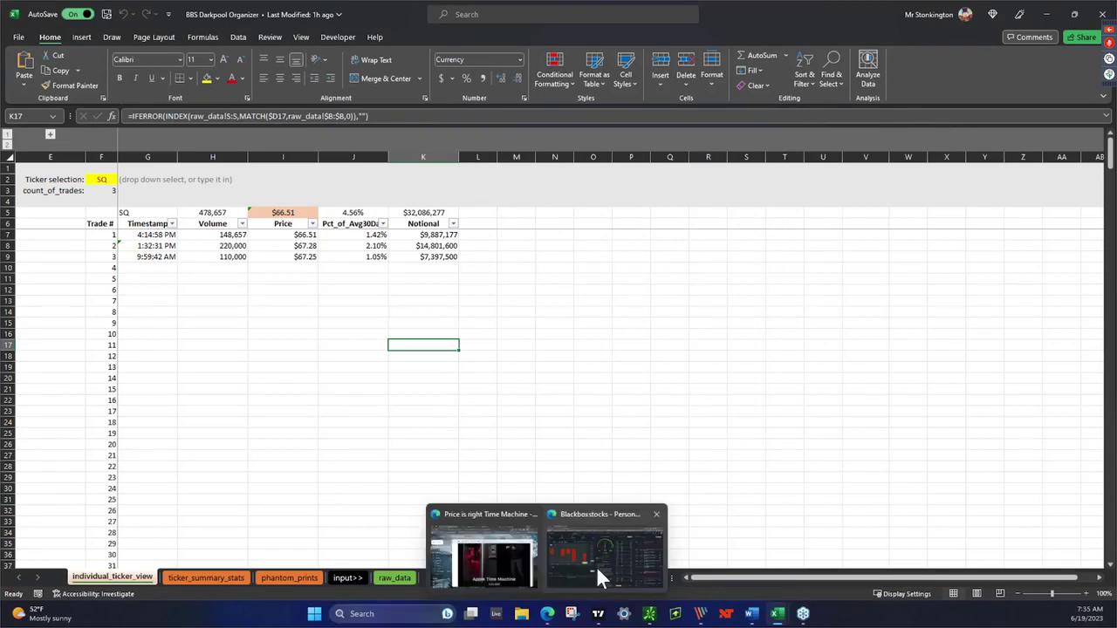
pyautogui.click(596, 566)
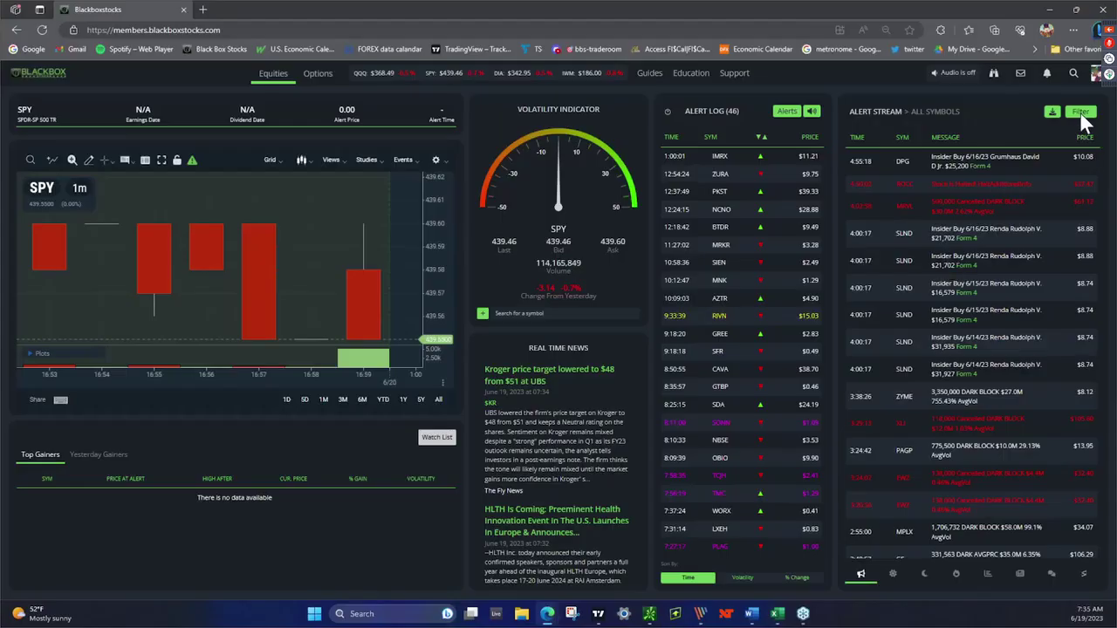
pyautogui.click(1081, 114)
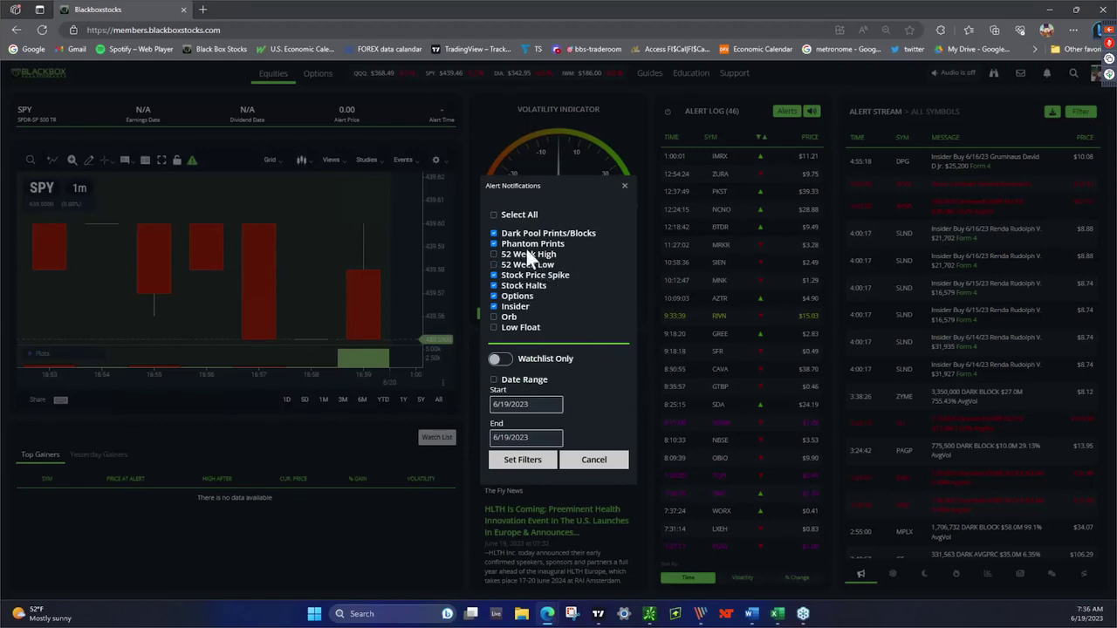
pyautogui.click(494, 244)
pyautogui.click(494, 244)
pyautogui.click(624, 187)
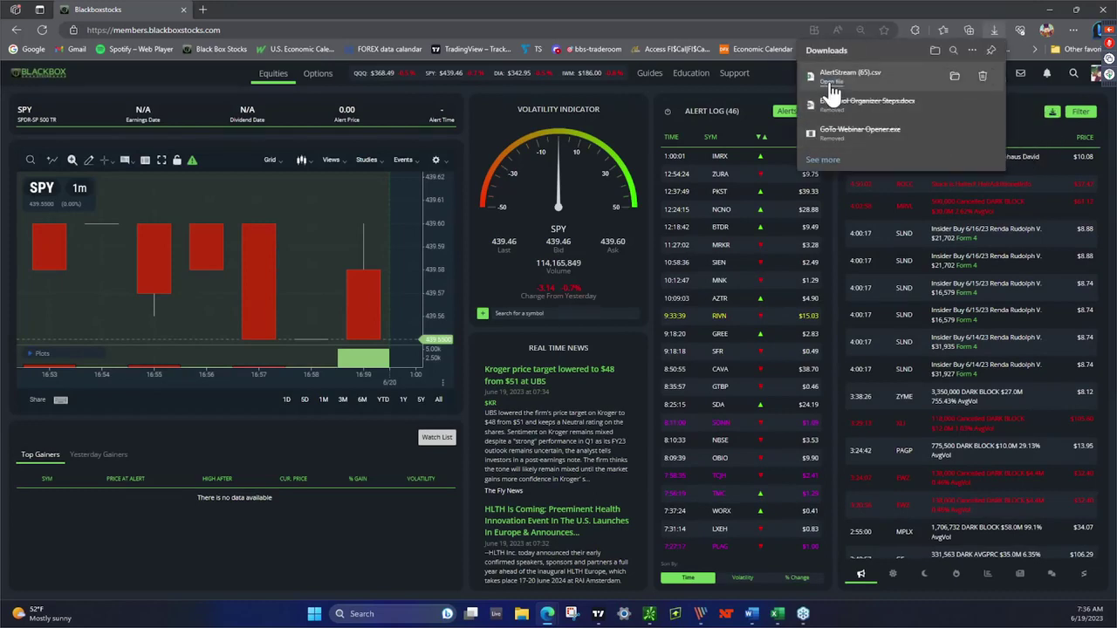
pyautogui.click(833, 92)
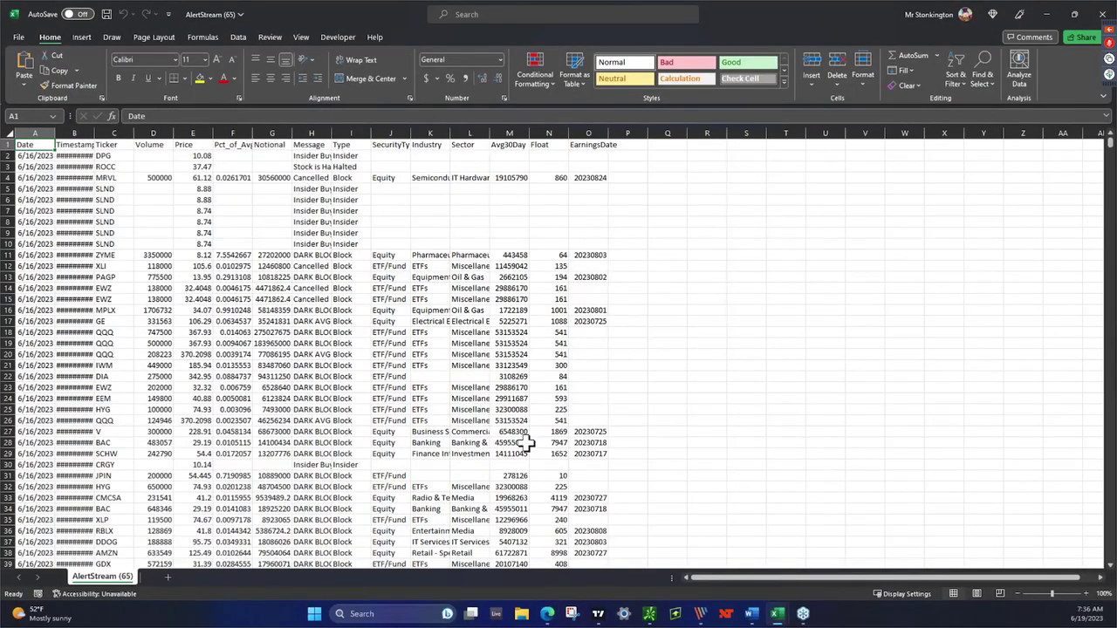
# Insert a blank row above the header row of the AlertStream (65) sheet and delete that row again
pyautogui.click(7, 144)
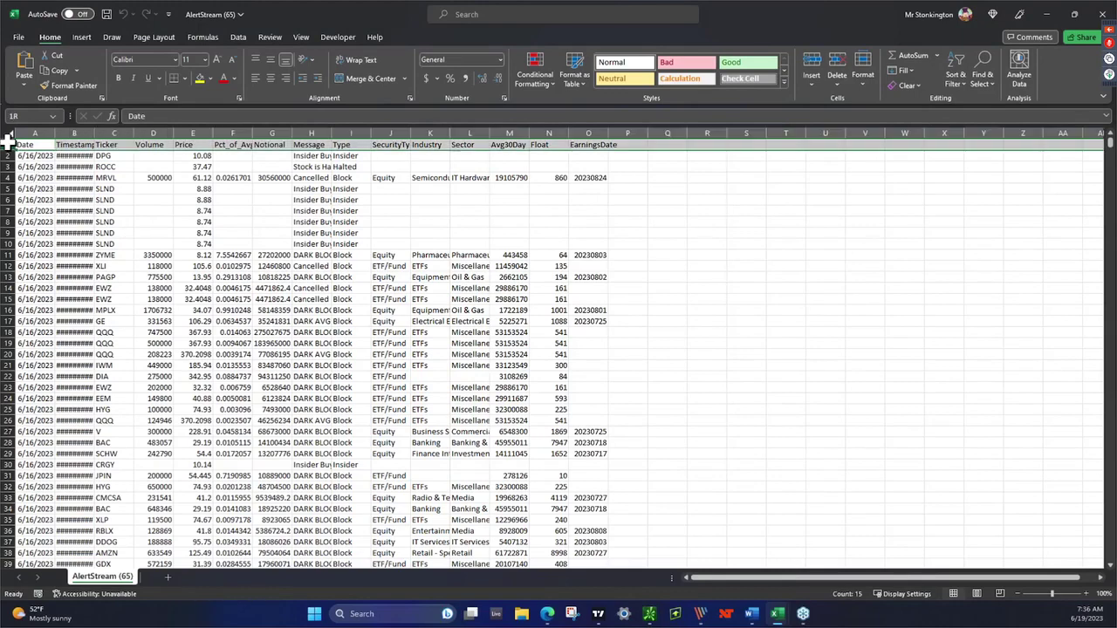
pyautogui.click(817, 61)
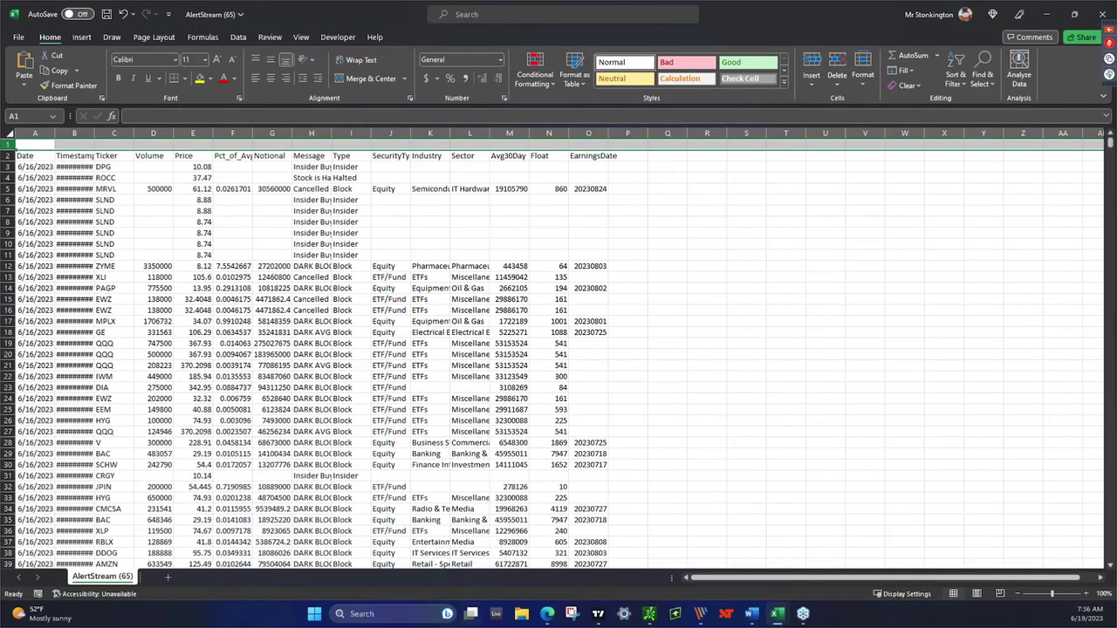
pyautogui.click(784, 387)
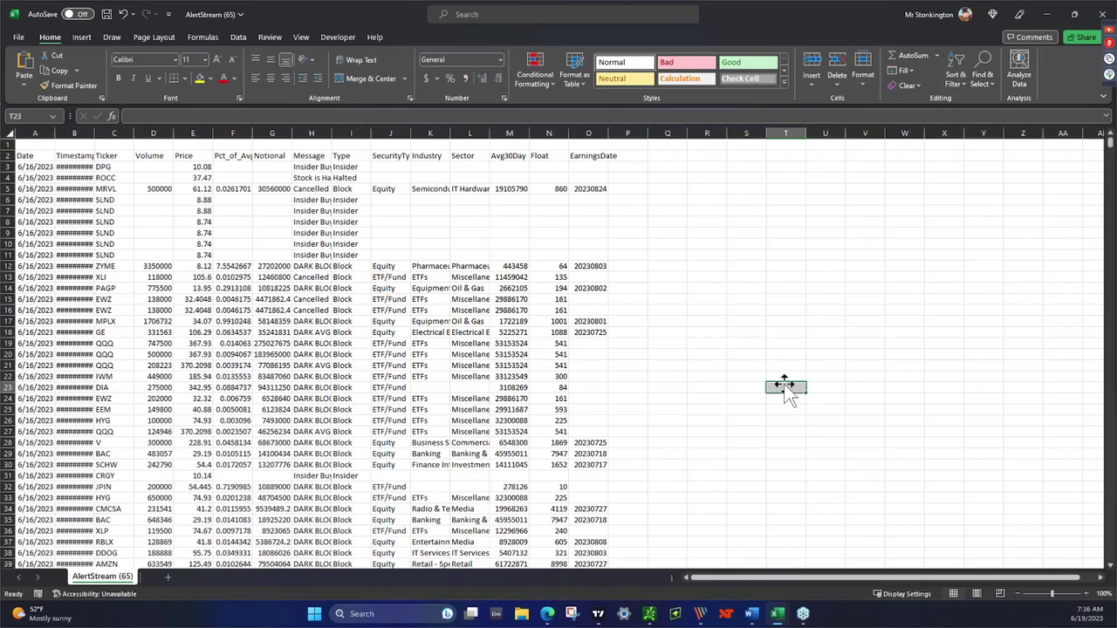
pyautogui.click(9, 144)
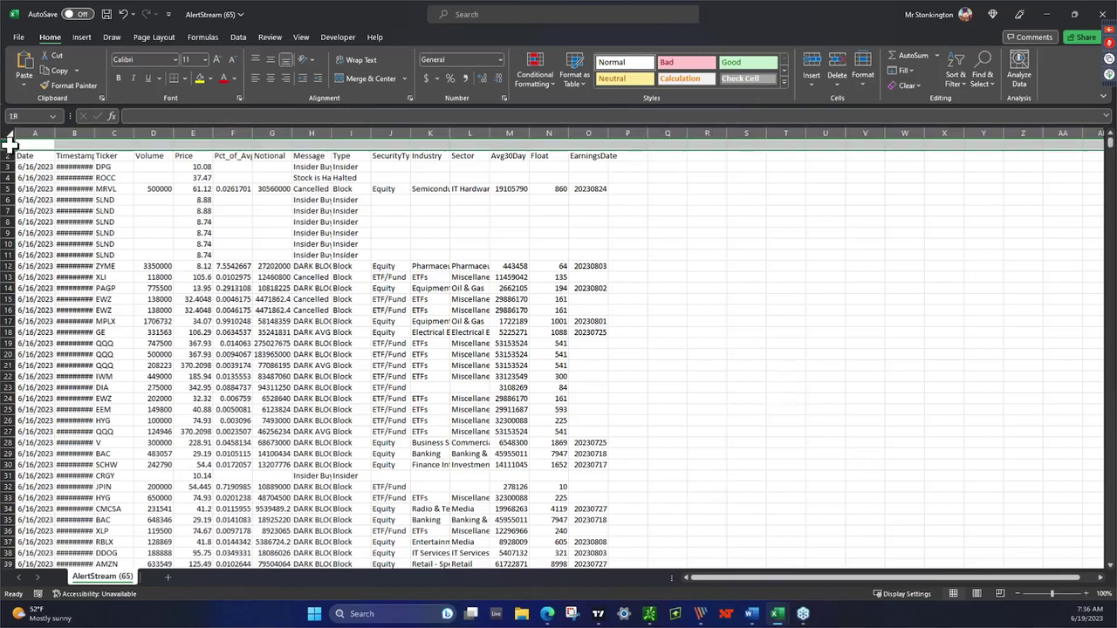
pyautogui.click(833, 57)
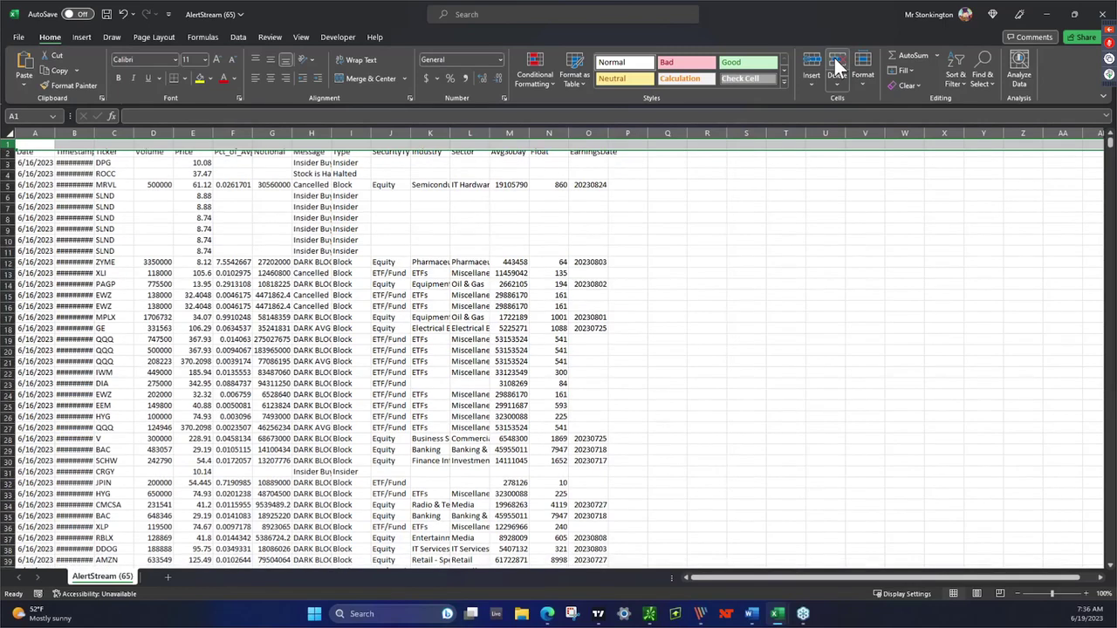
pyautogui.click(746, 353)
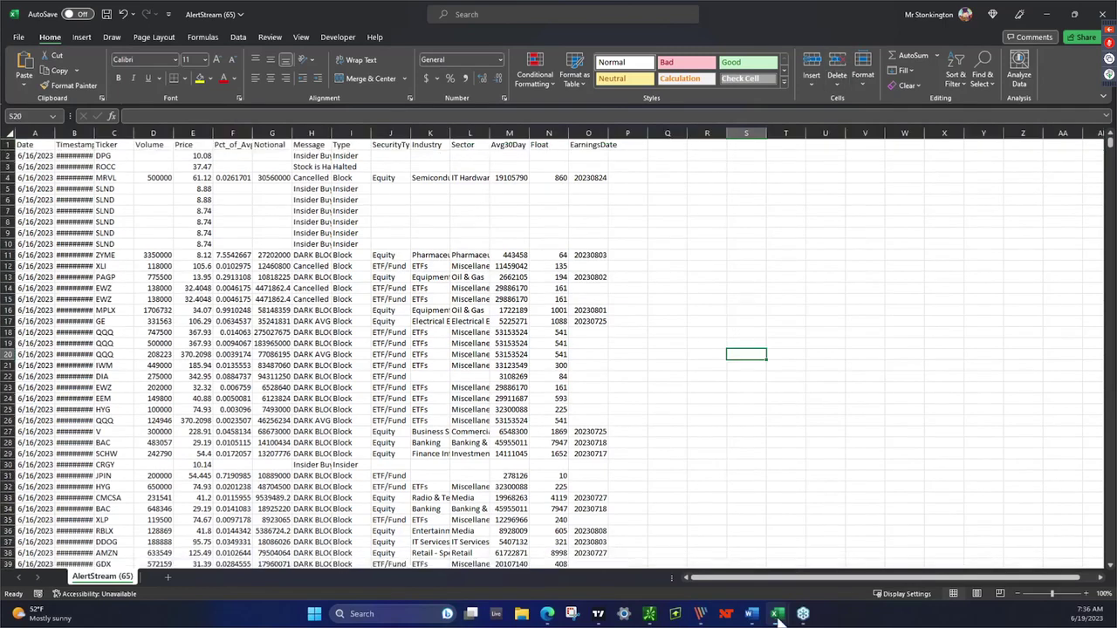
# Clear the existing data from columns M to AA on the raw_data sheet of the BBS Darkpool Organizer workbook
pyautogui.click(777, 614)
pyautogui.click(394, 577)
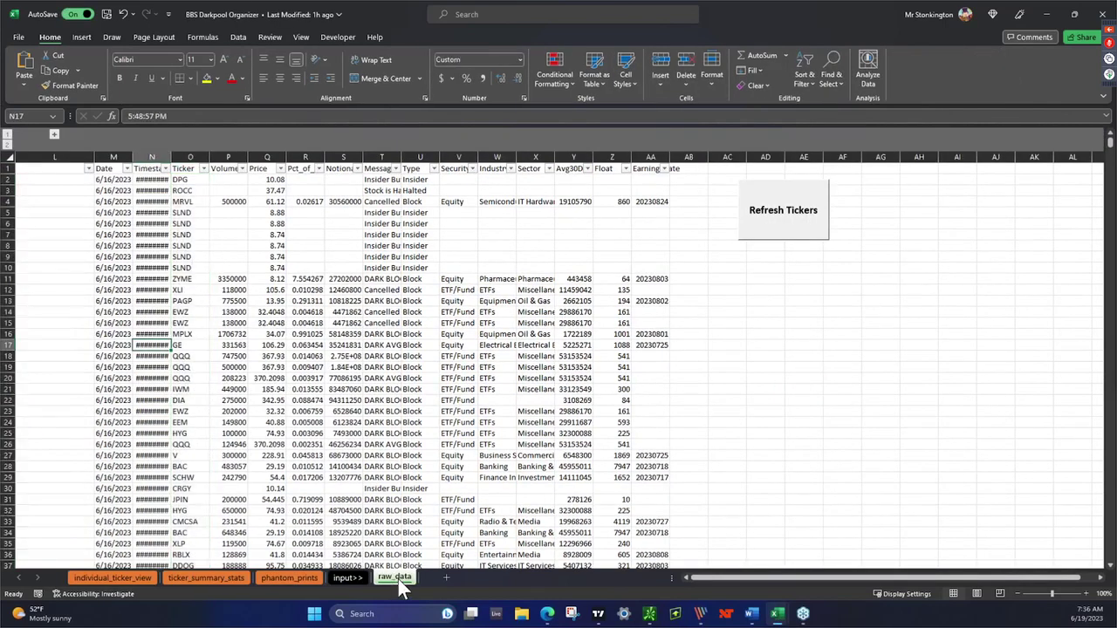
pyautogui.moveTo(112, 157); pyautogui.dragTo(648, 156)
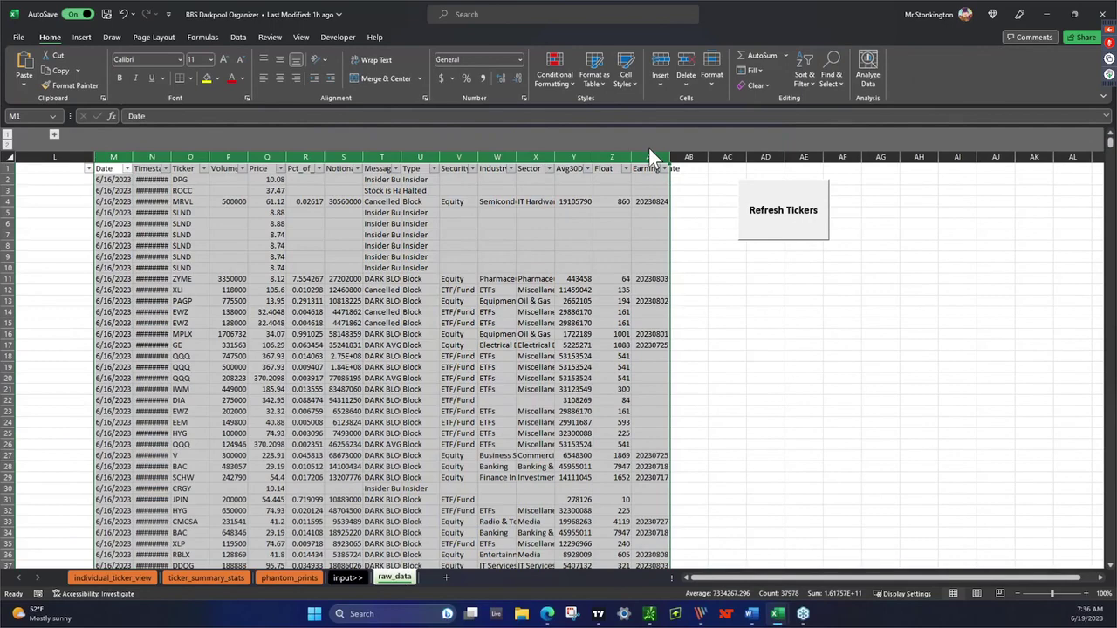
pyautogui.press('Delete')
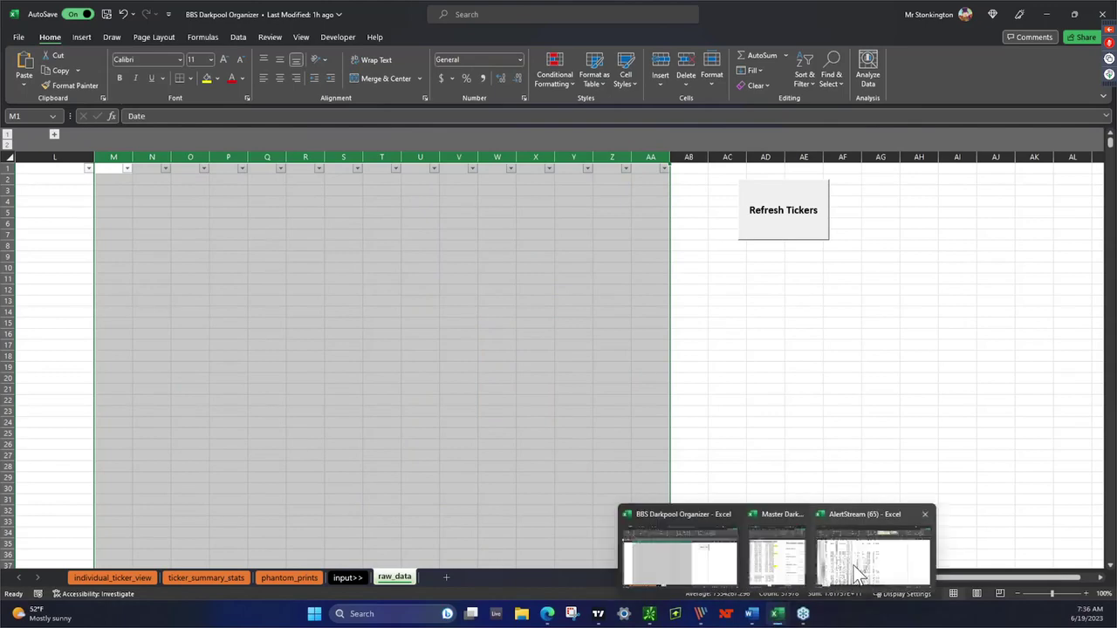
# Copy columns A to O, Date through EarningsDate, from the AlertStream (65) workbook
pyautogui.click(829, 572)
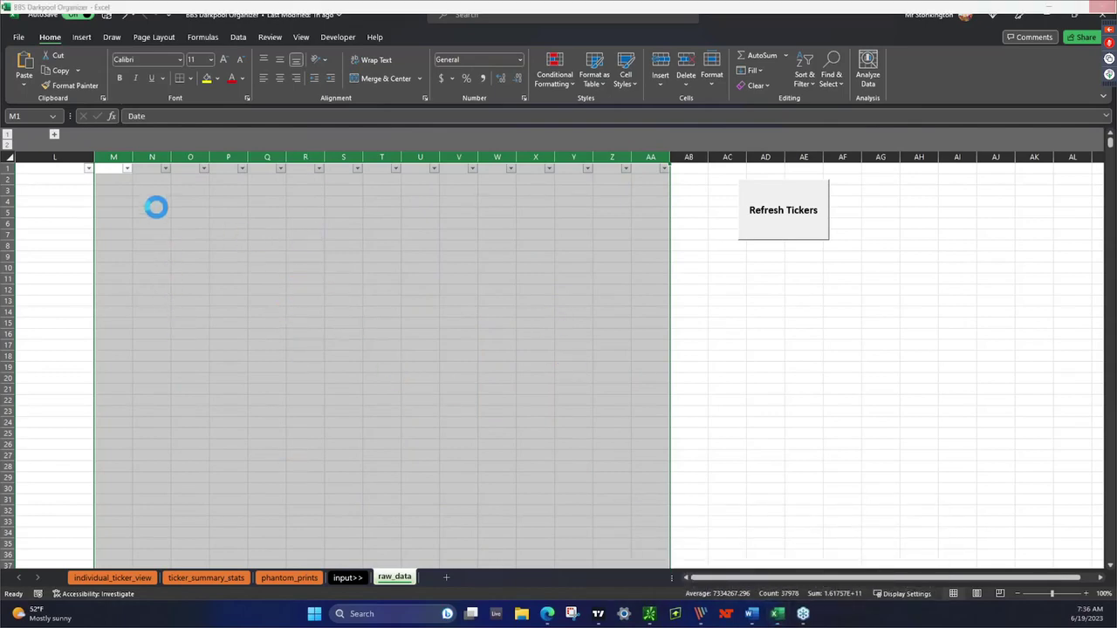
pyautogui.moveTo(778, 616)
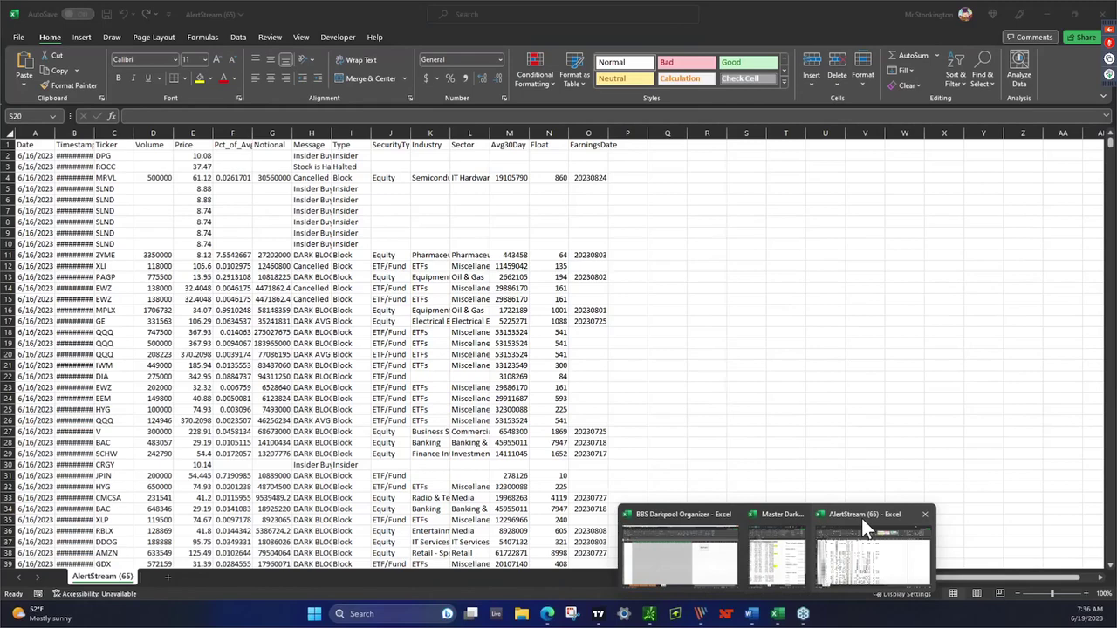
pyautogui.click(862, 517)
pyautogui.moveTo(35, 132); pyautogui.dragTo(589, 132)
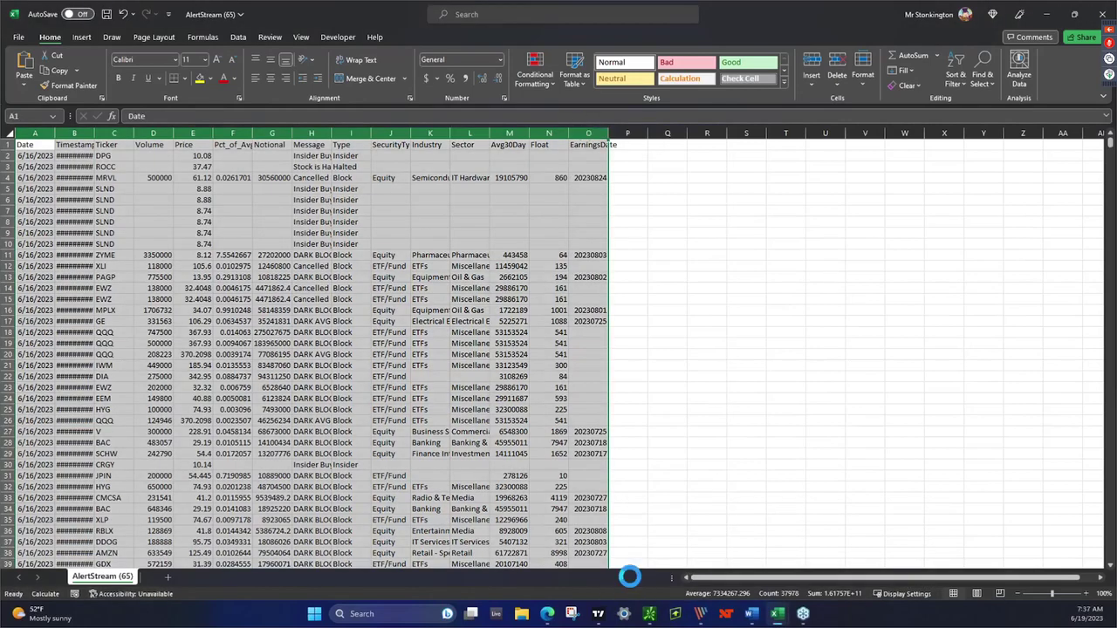
pyautogui.hotkey('ctrl', 'c')
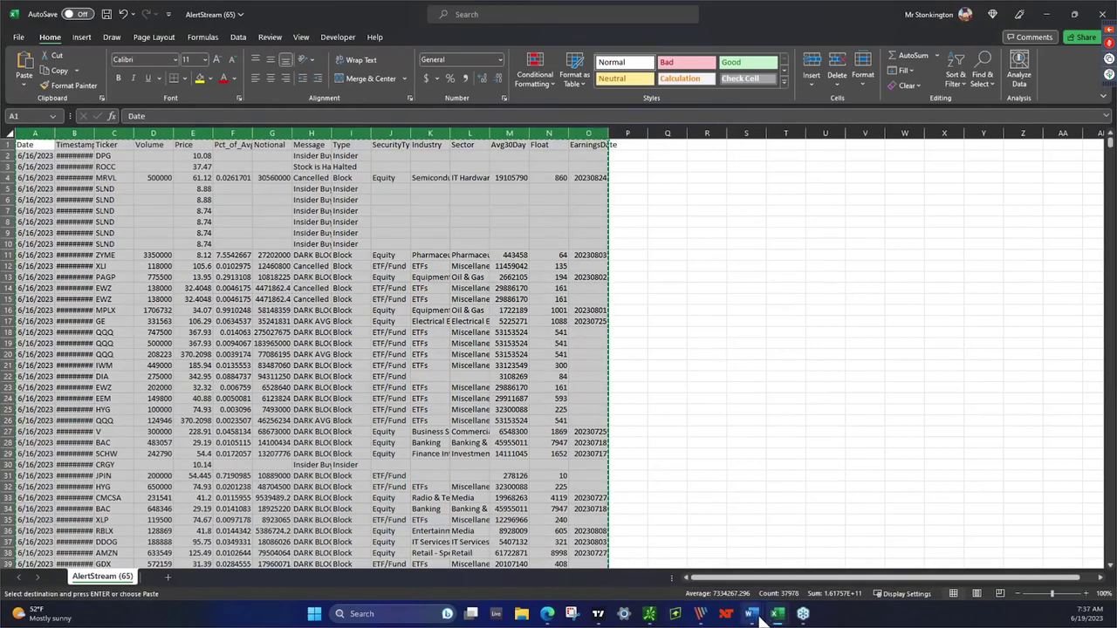
# Paste the copied alert data into the raw_data sheet of the BBS Darkpool Organizer workbook, starting at cell M1
pyautogui.moveTo(760, 616)
pyautogui.click(717, 578)
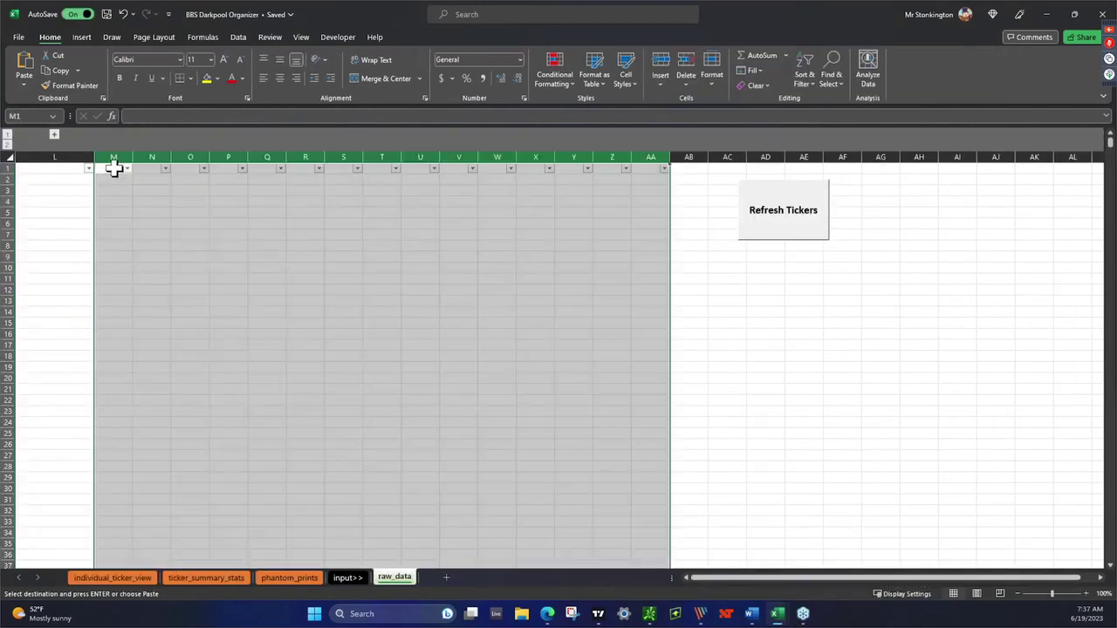
pyautogui.click(114, 168)
pyautogui.press('Return')
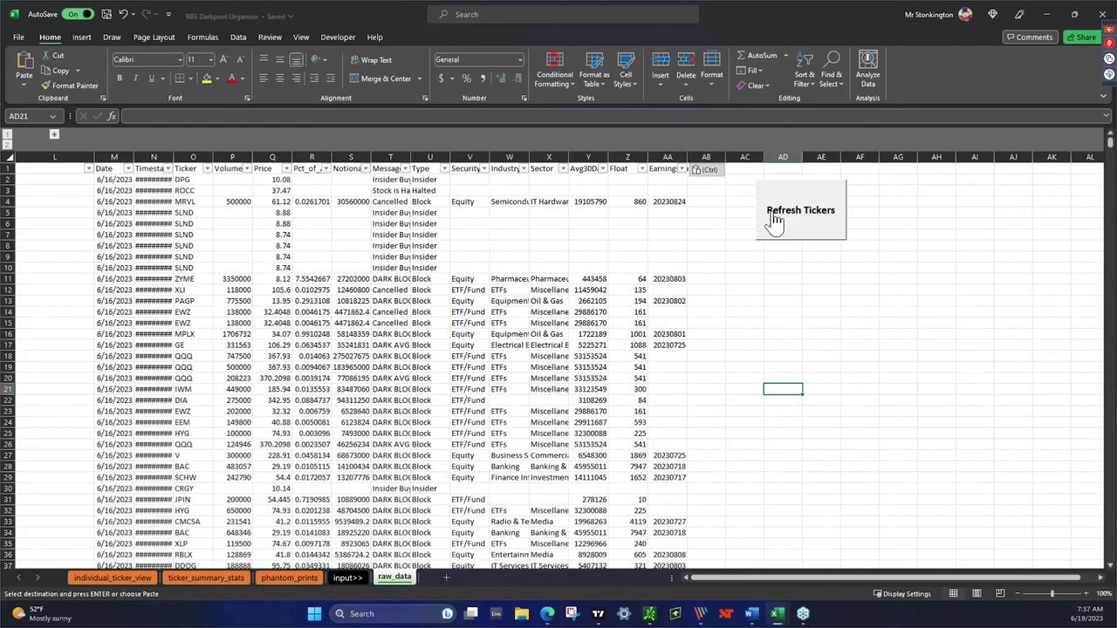
# Run Refresh Tickers on the raw_data sheet and choose to see only one's own sorting and filtering
pyautogui.click(774, 217)
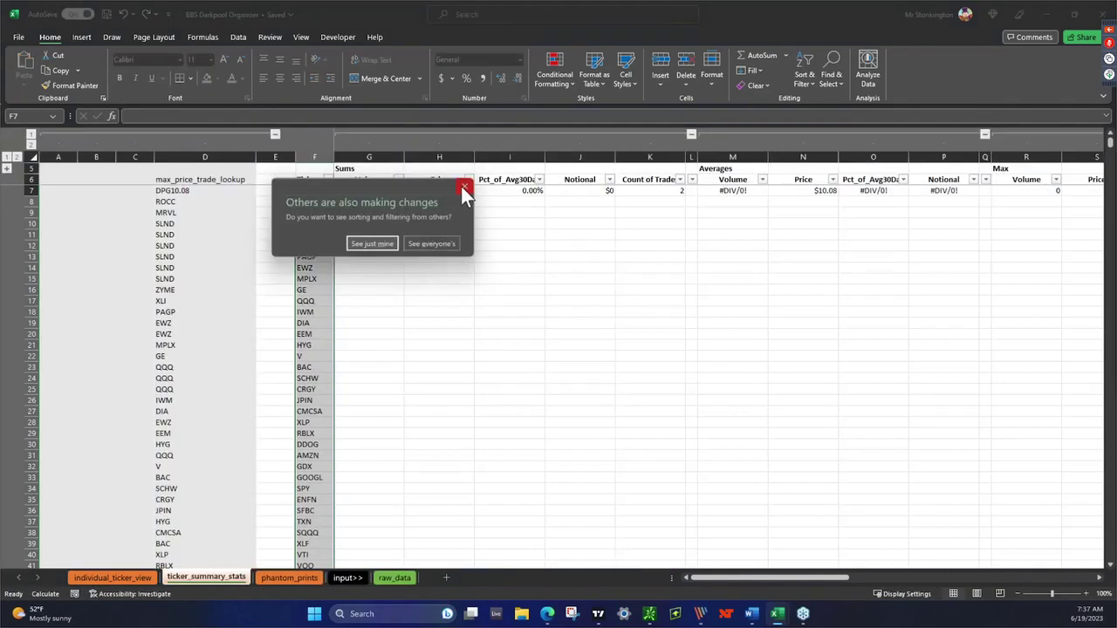
pyautogui.click(374, 245)
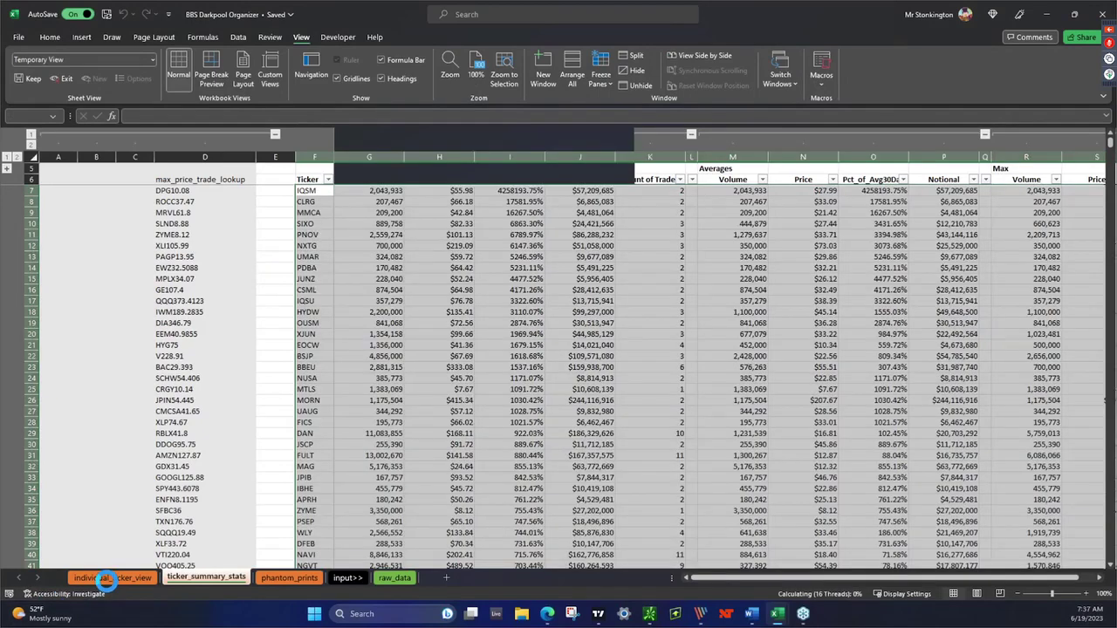
# Open the individual_ticker_view sheet, dismiss the guide about keeping the view, and select the ticker selection cell
pyautogui.click(104, 578)
pyautogui.click(92, 182)
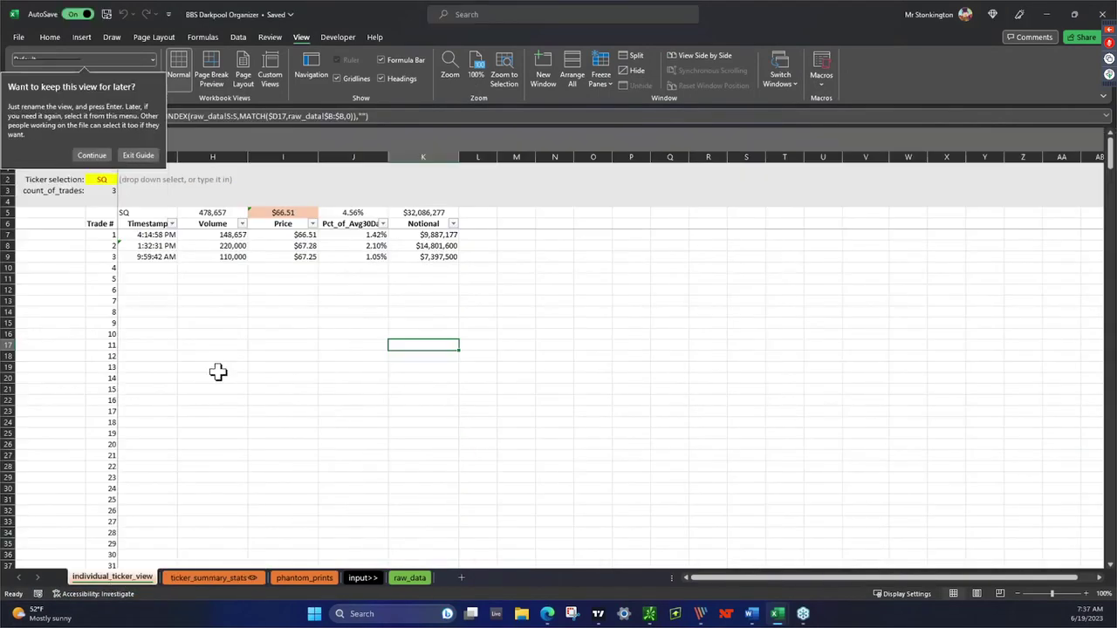
pyautogui.click(101, 180)
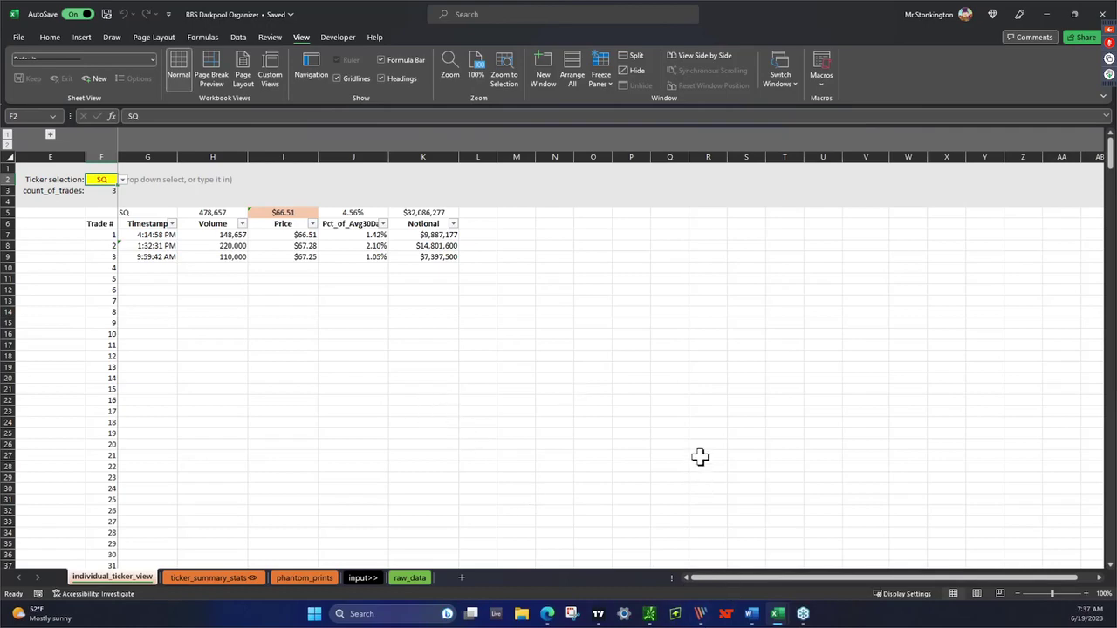
# Arrange the BBS Darkpool Organizer workbook side by side with the Master Darkpool workbook
pyautogui.press('super+Left')
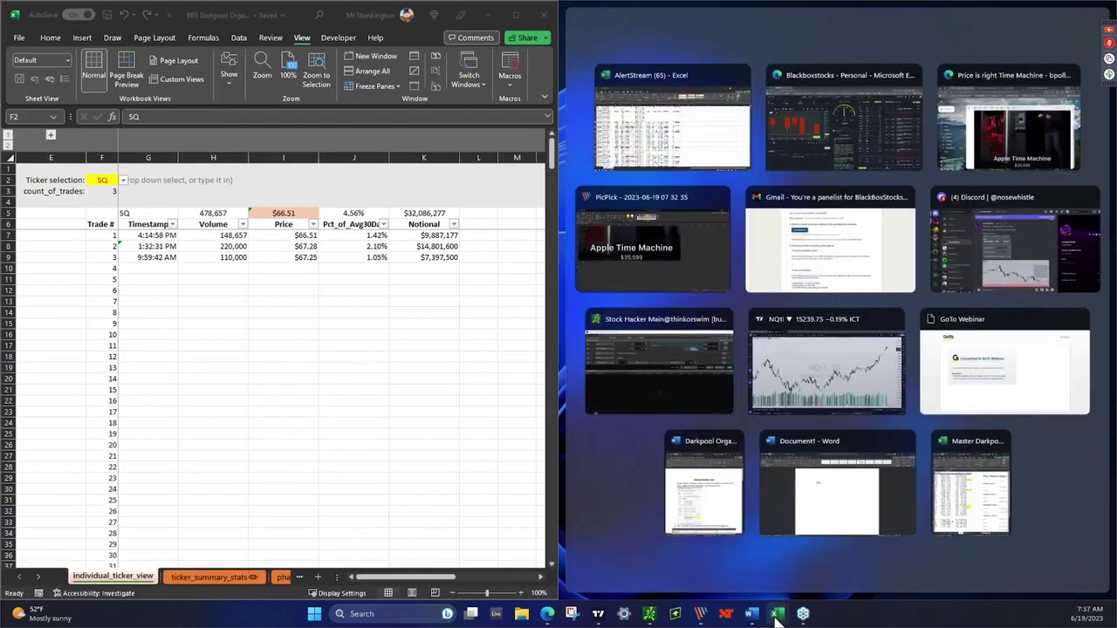
pyautogui.click(777, 615)
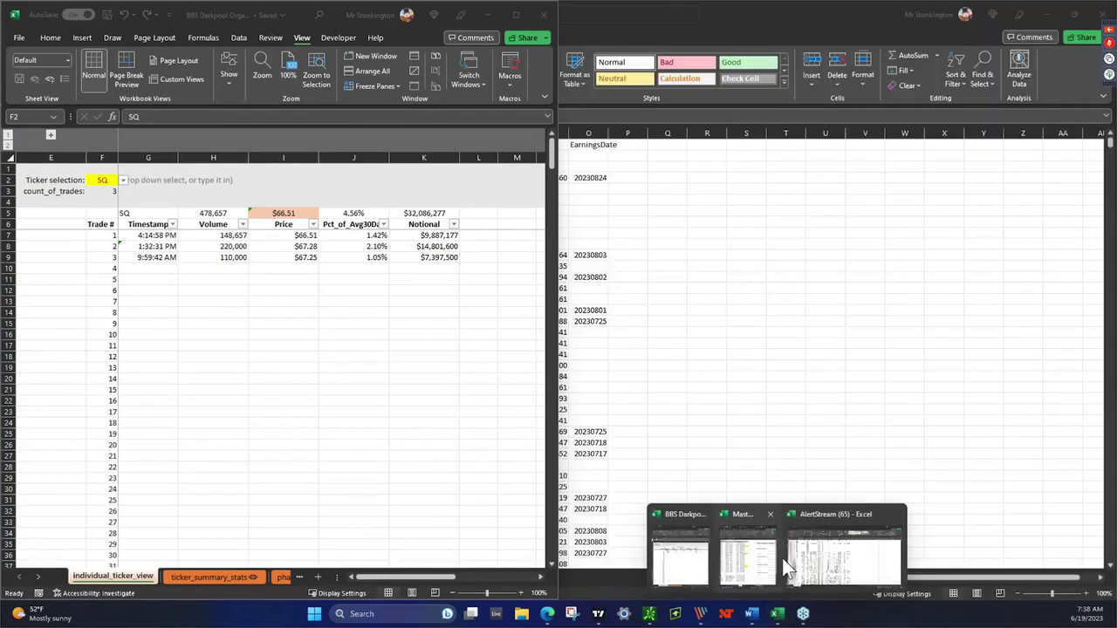
pyautogui.click(751, 558)
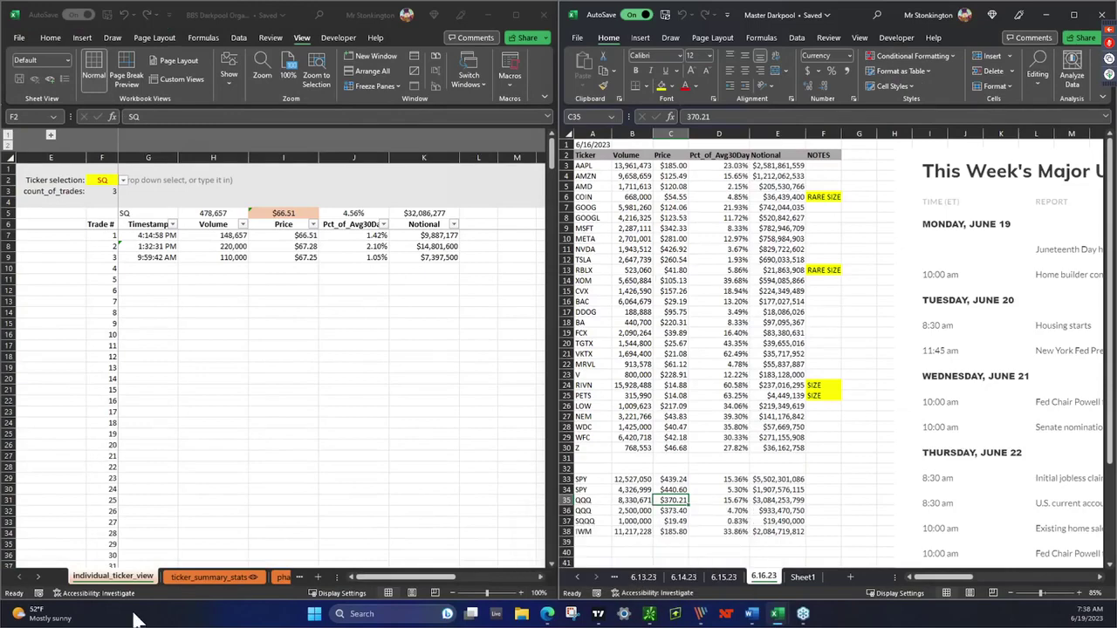
# Set the ticker selection to AAPL on the individual_ticker_view sheet
pyautogui.click(105, 180)
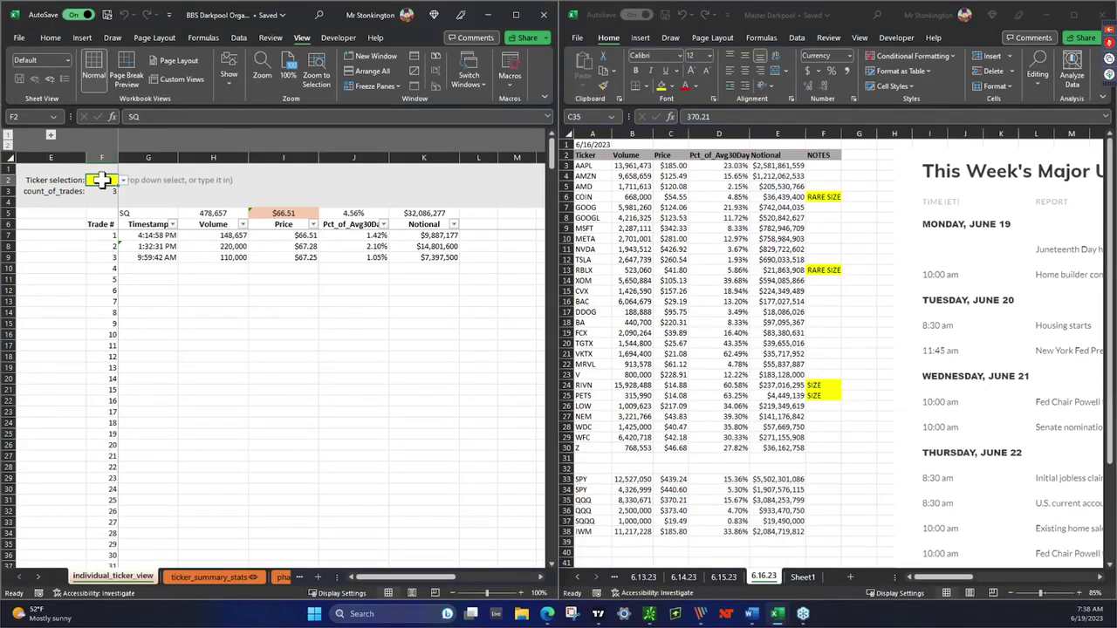
pyautogui.write('AAPL')
pyautogui.press('Return')
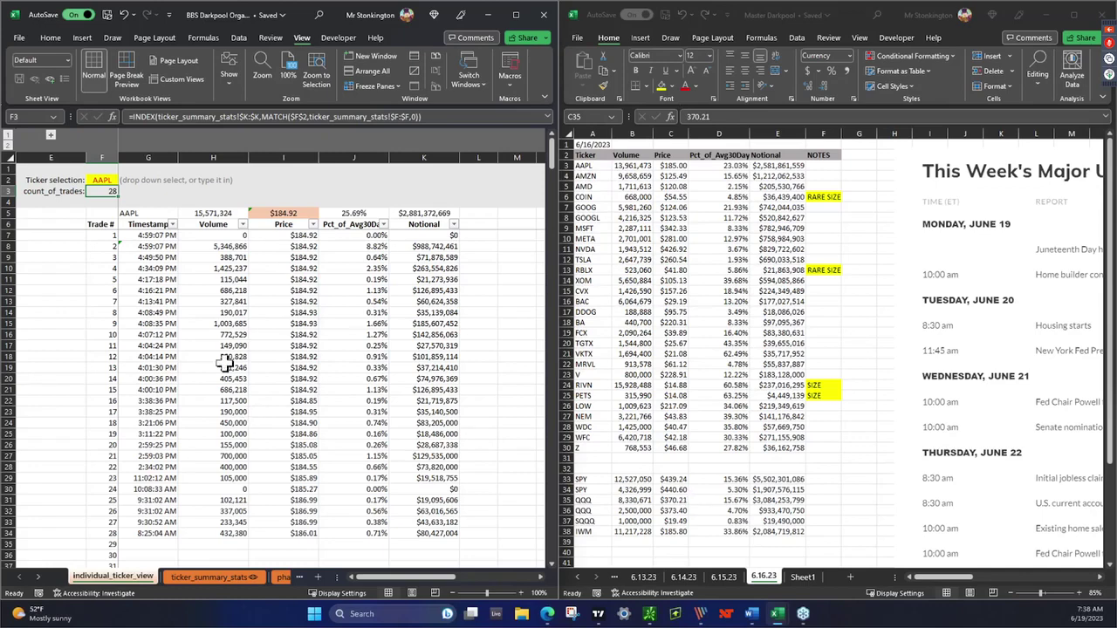
# Set the ticker selection to AMD on the individual_ticker_view sheet
pyautogui.click(98, 180)
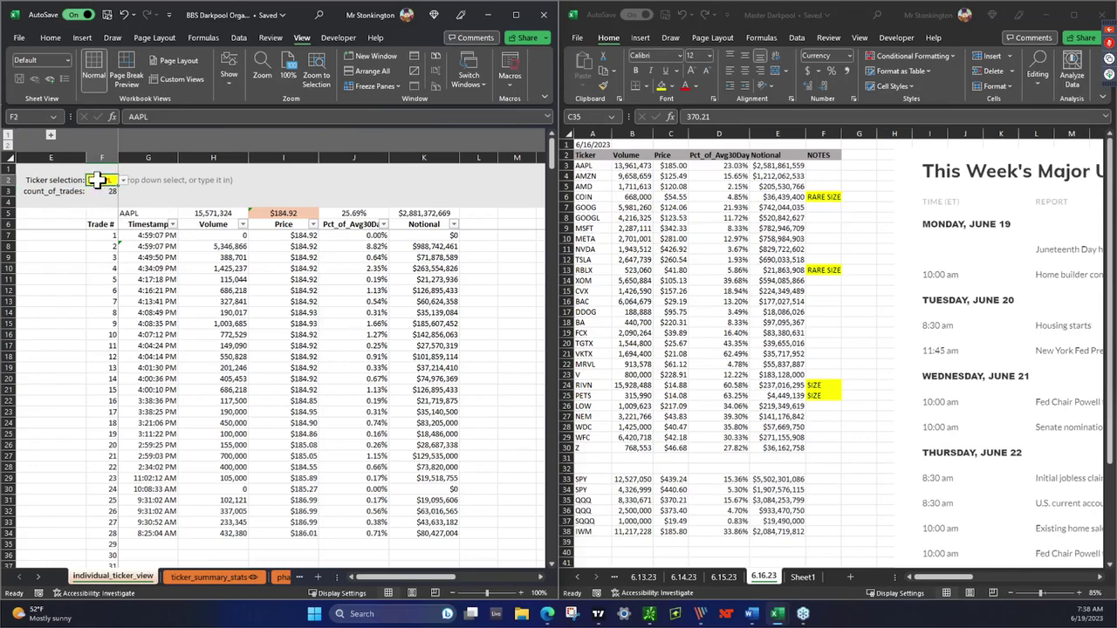
pyautogui.write('AMD')
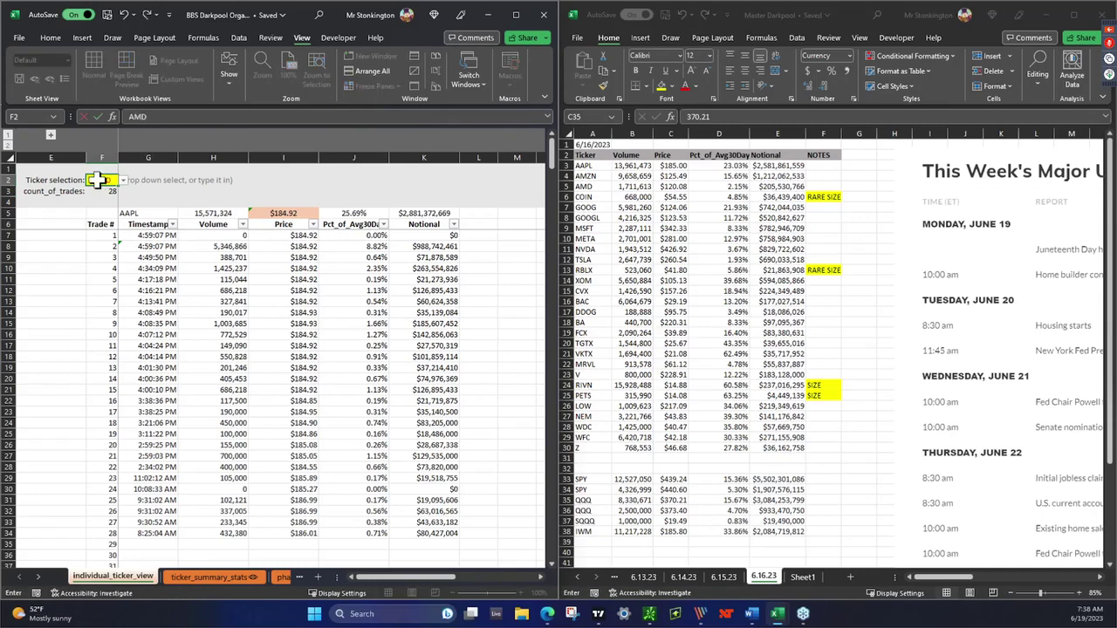
pyautogui.press('Return')
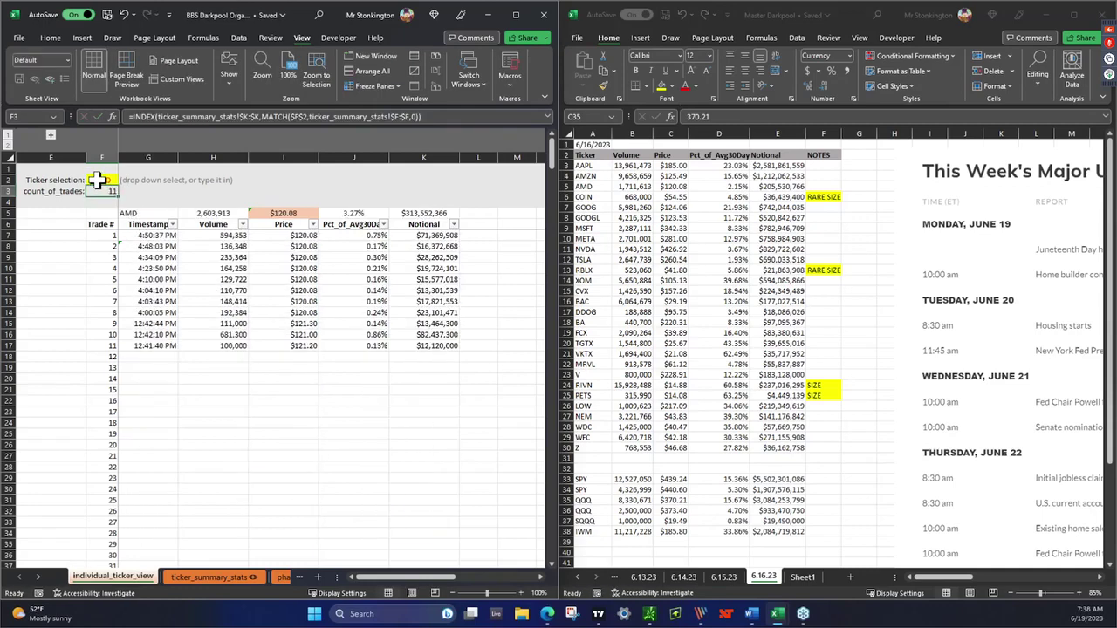
pyautogui.click(98, 180)
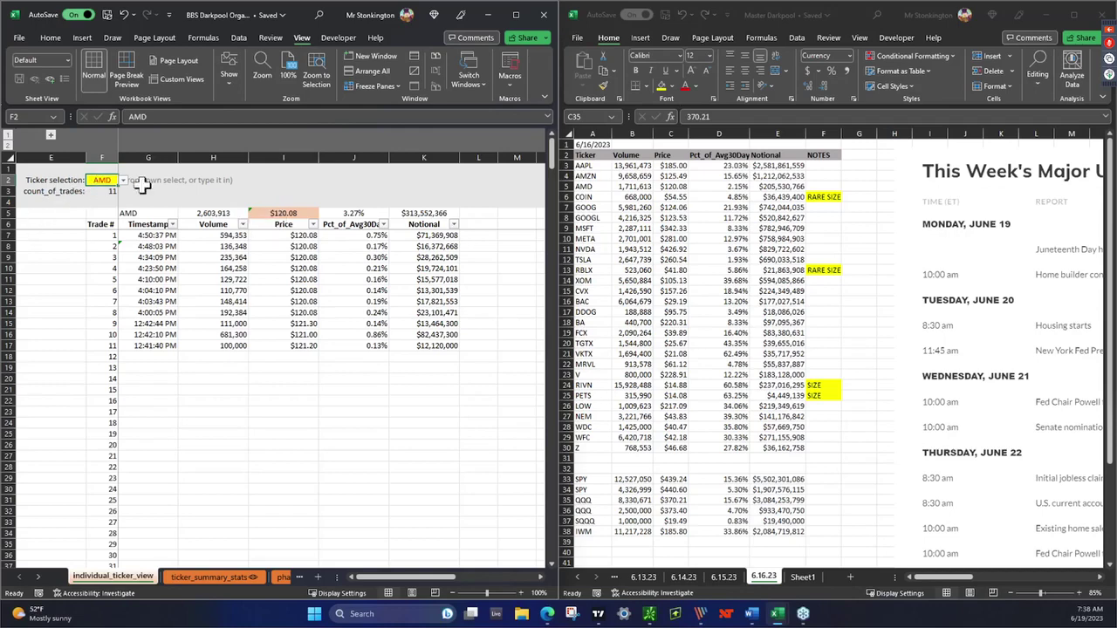
# Filter AMD's trades to the $121.20 price, seeing only one's own filtering, and check the summary price cell
pyautogui.click(284, 213)
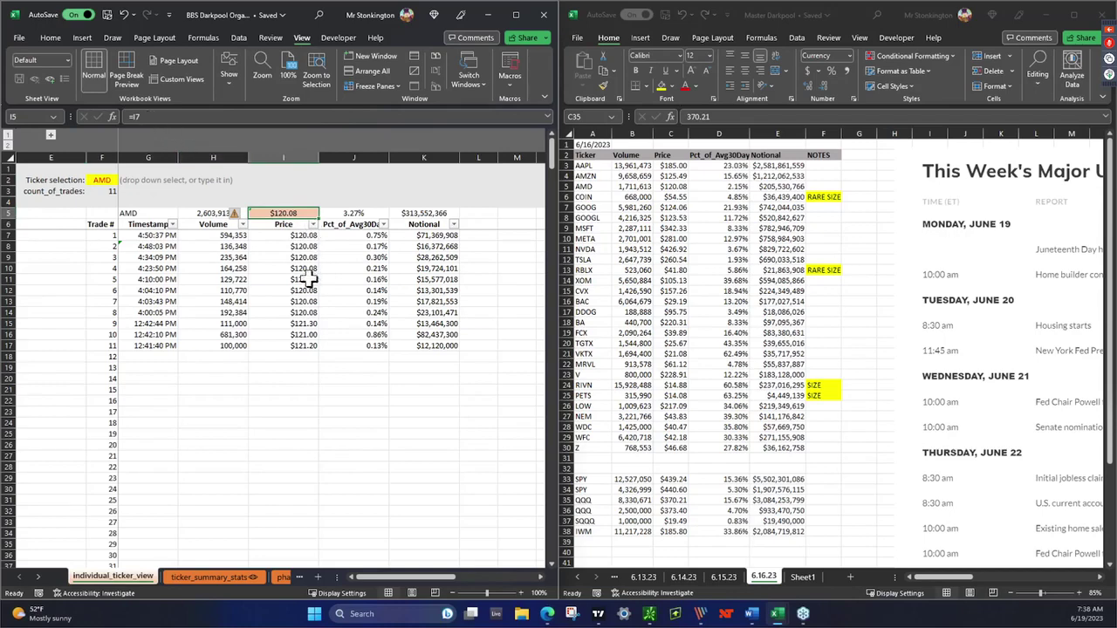
pyautogui.moveTo(303, 238); pyautogui.dragTo(302, 281)
pyautogui.moveTo(302, 325); pyautogui.dragTo(305, 348)
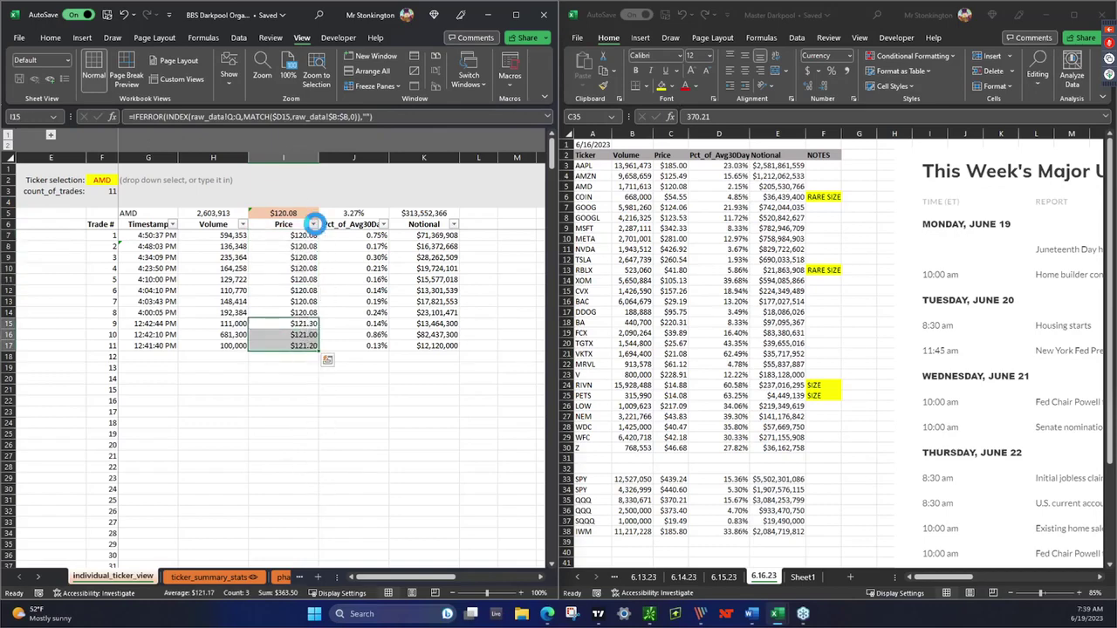
pyautogui.click(312, 224)
pyautogui.click(198, 361)
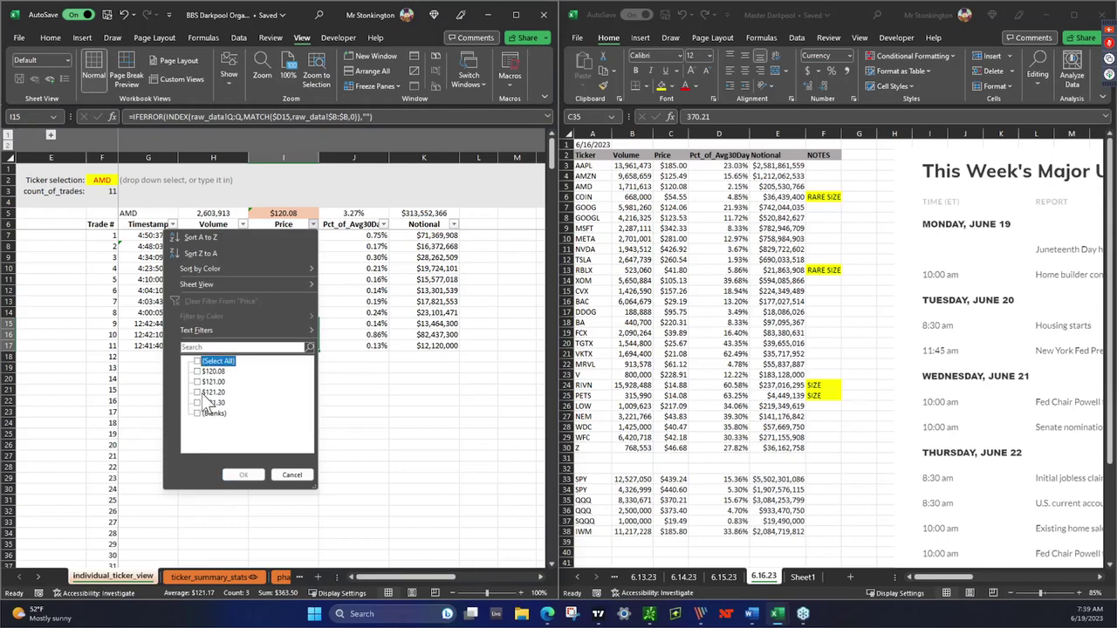
pyautogui.click(197, 392)
pyautogui.click(245, 474)
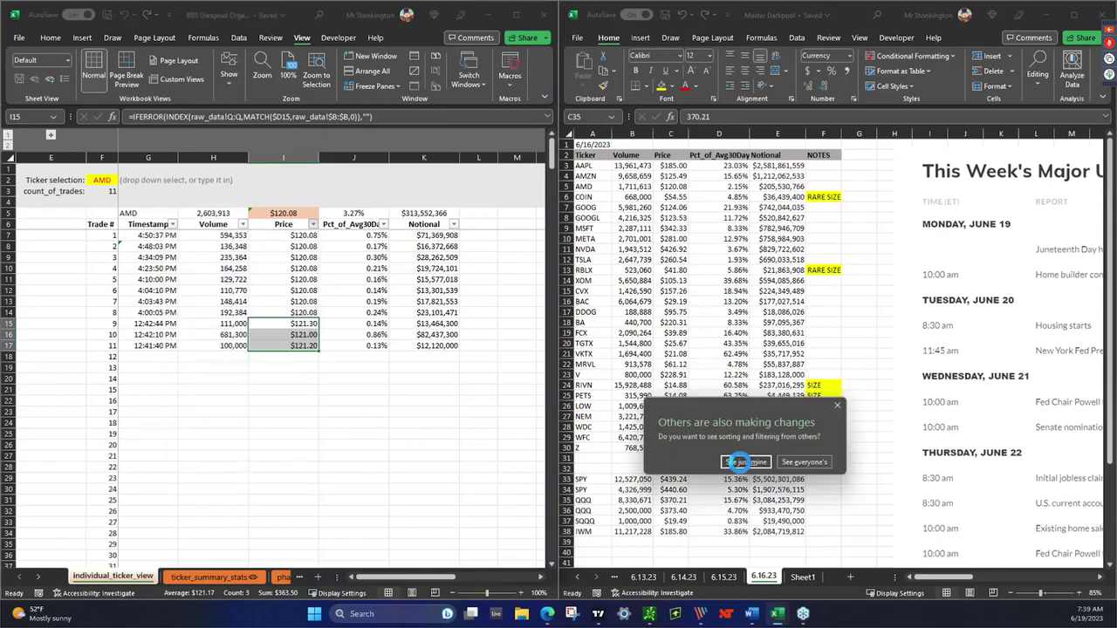
pyautogui.click(284, 213)
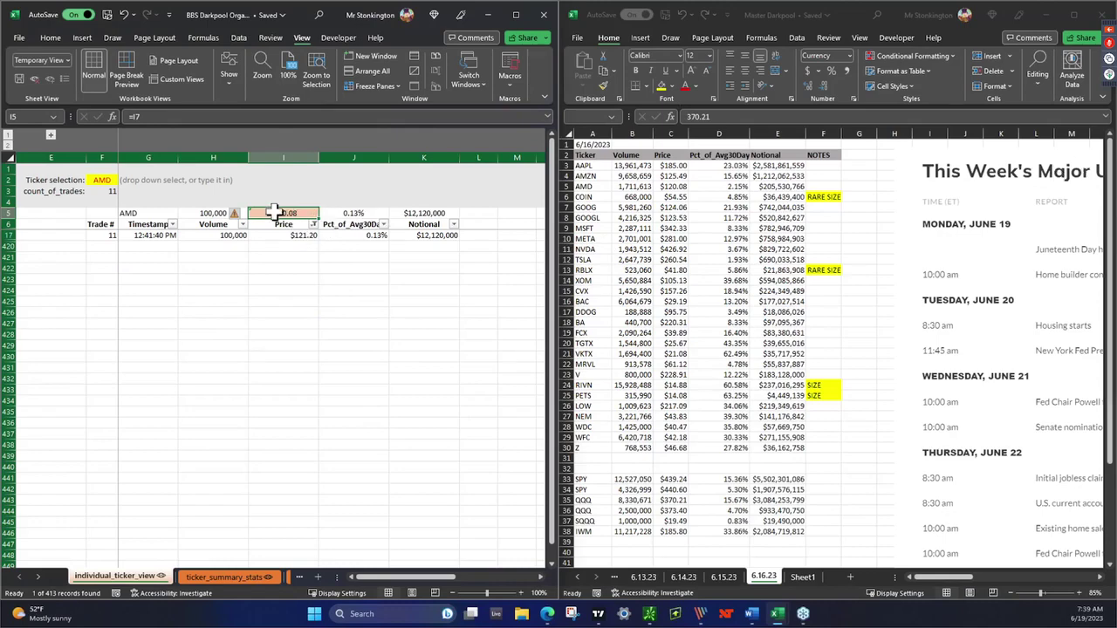
# Maximize the BBS Darkpool Organizer window and clear the price filter from AMD's trades
pyautogui.click(516, 15)
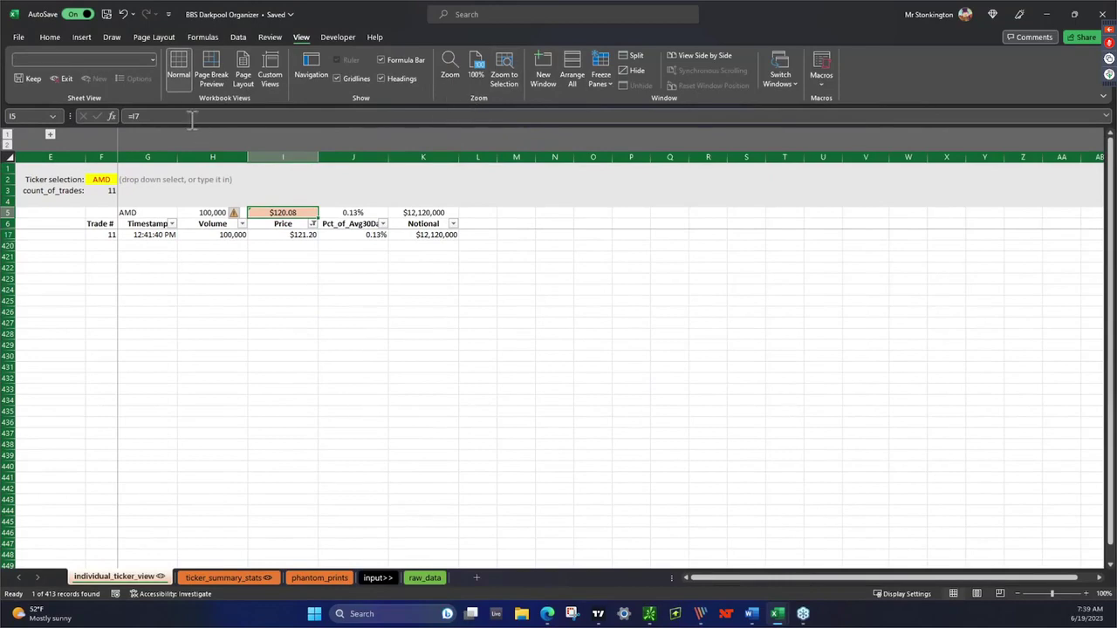
pyautogui.click(48, 38)
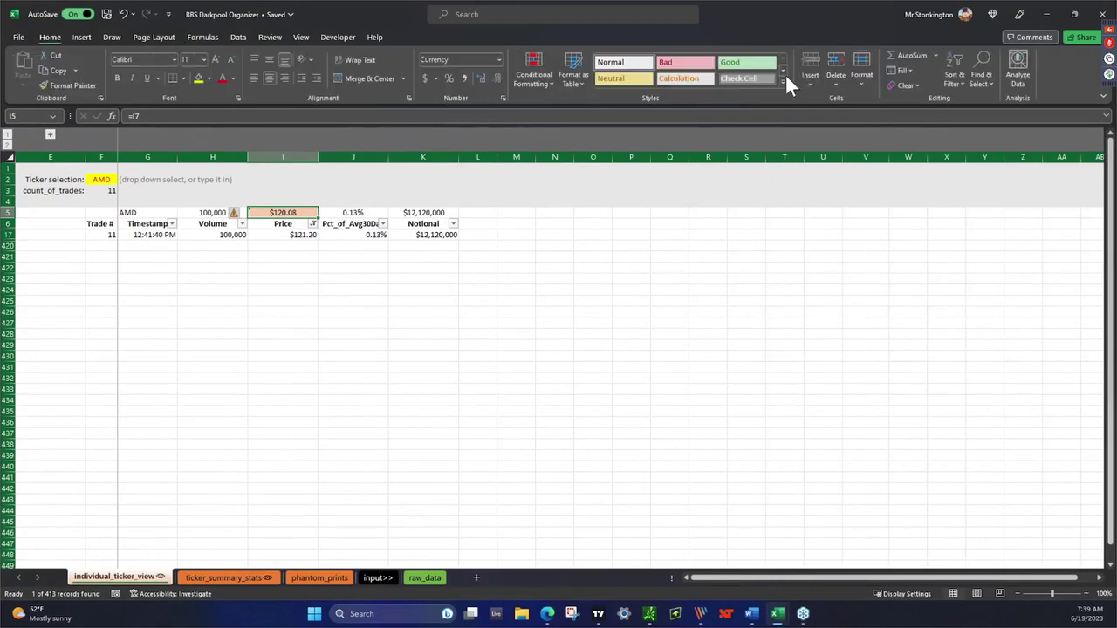
pyautogui.click(953, 81)
pyautogui.click(973, 168)
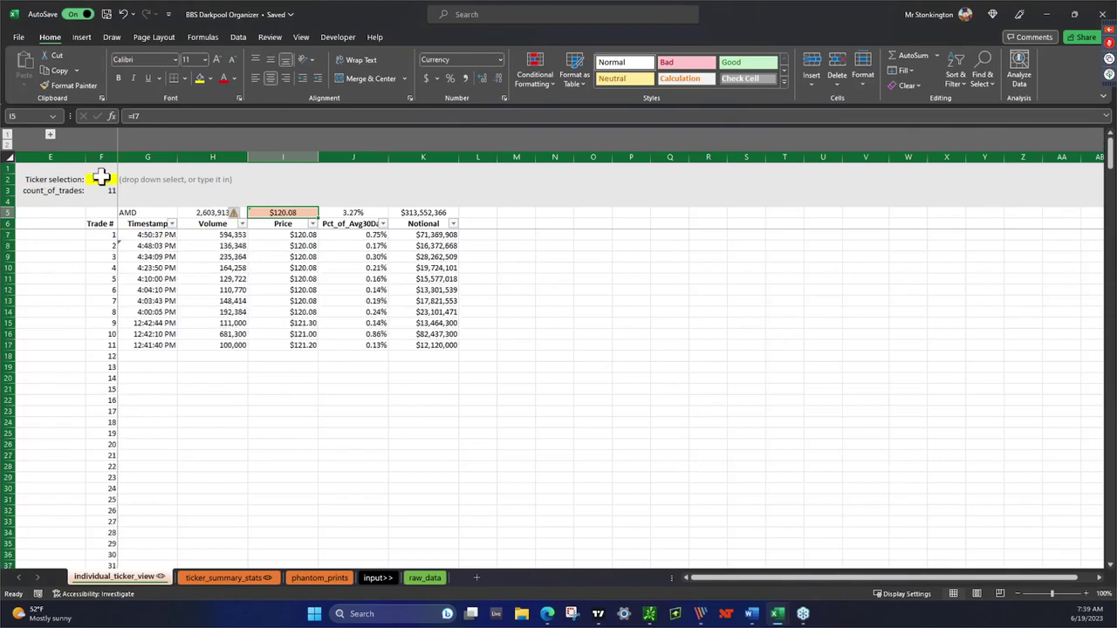
# Set the ticker selection to AMZN and check the Pct_of_Avg30Day total above its trades
pyautogui.click(101, 178)
pyautogui.write('AMZN')
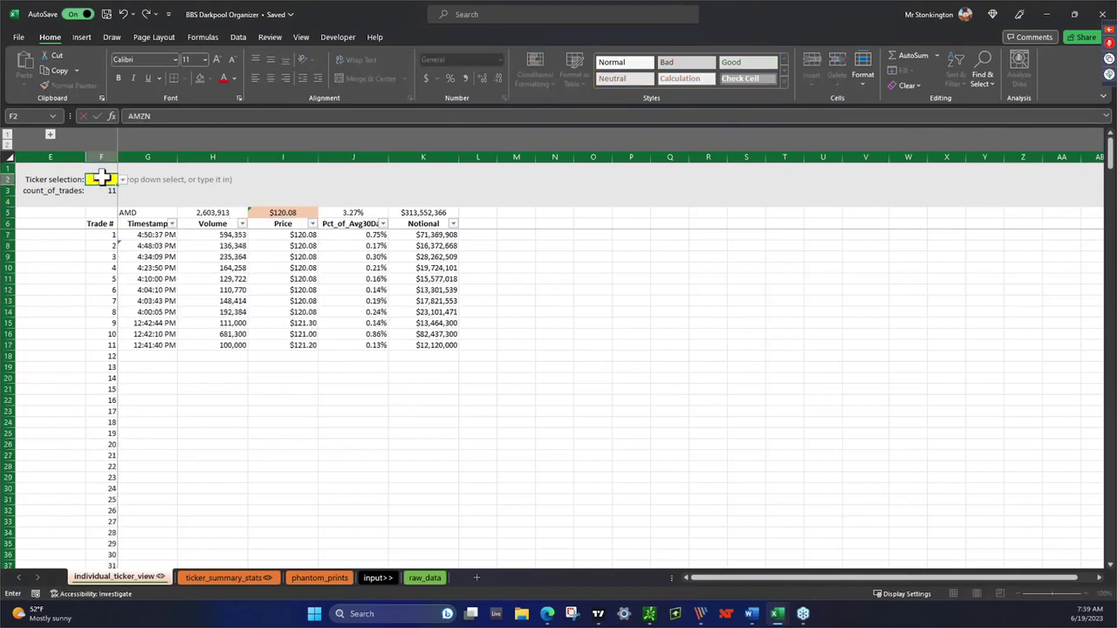
pyautogui.press('Return')
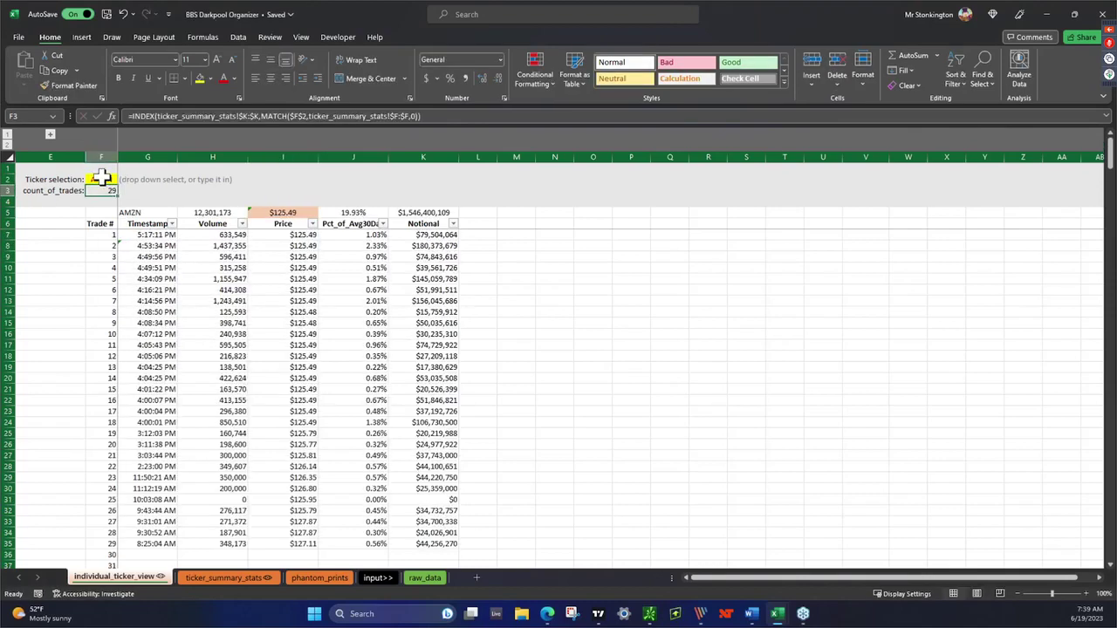
pyautogui.click(101, 178)
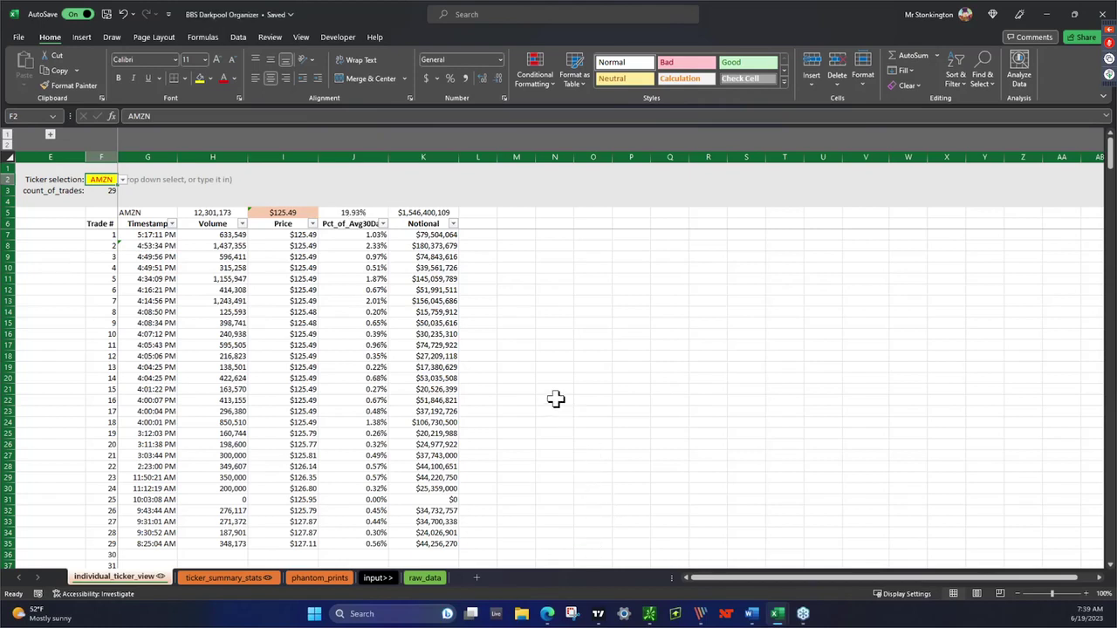
pyautogui.click(349, 213)
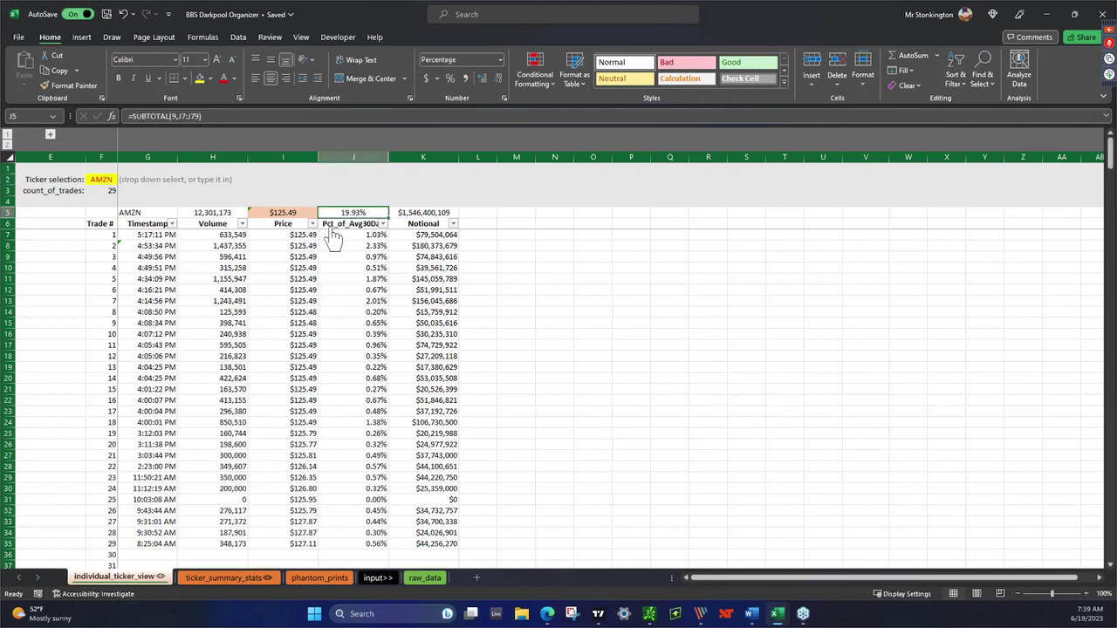
pyautogui.click(103, 178)
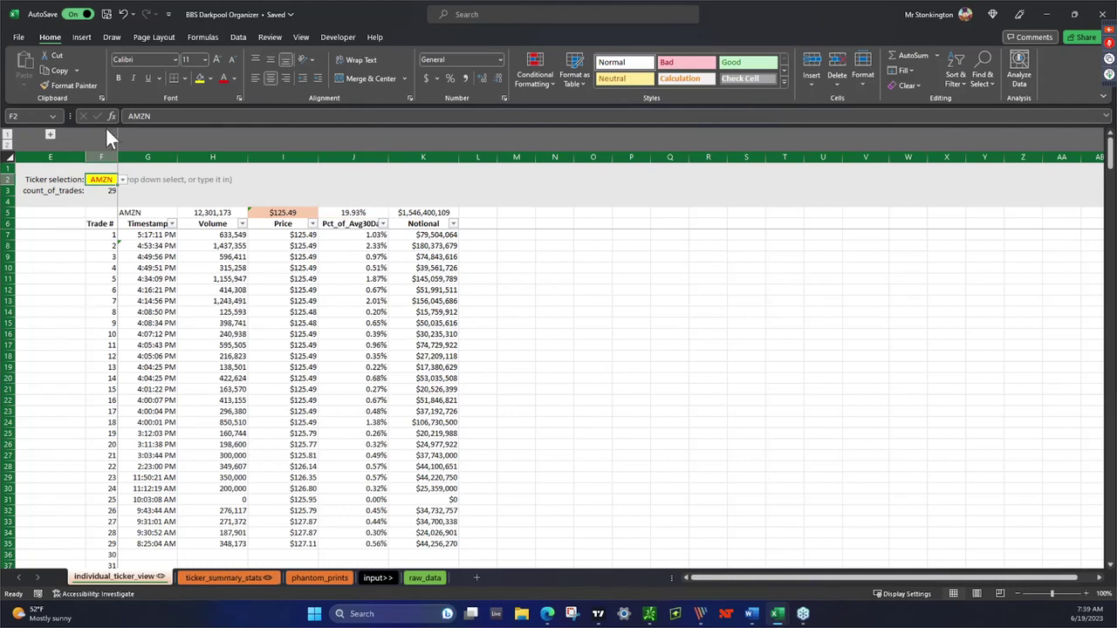
# Examine the tickers on the ticker_summary_stats sheet, comparing their summed Pct_of_Avg30Day values down the list
pyautogui.click(214, 578)
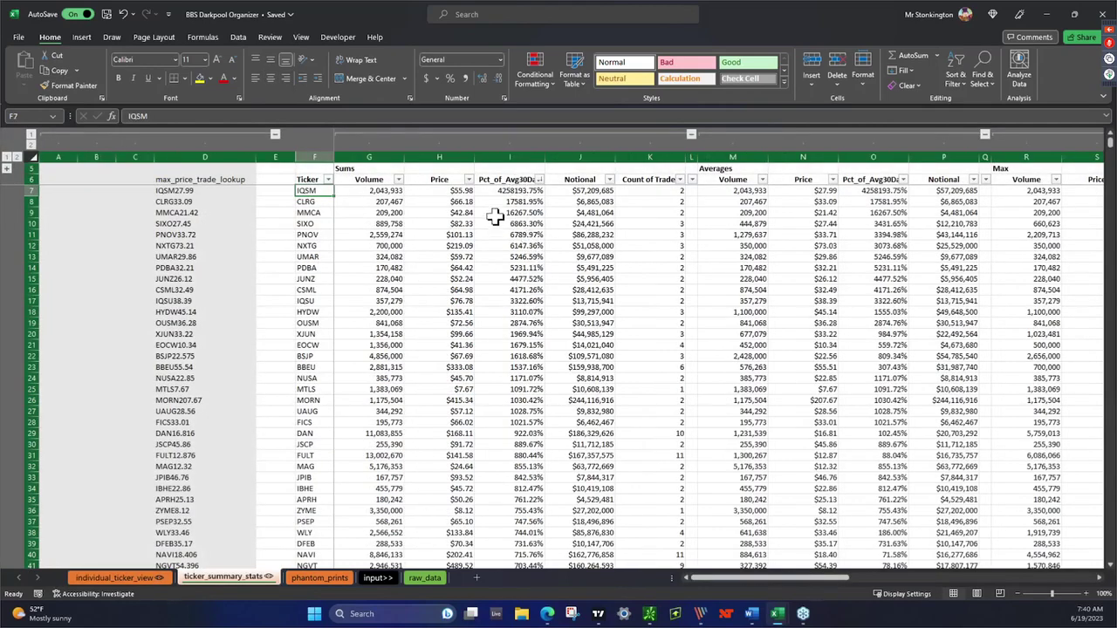
pyautogui.scroll(-20, 495, 223)
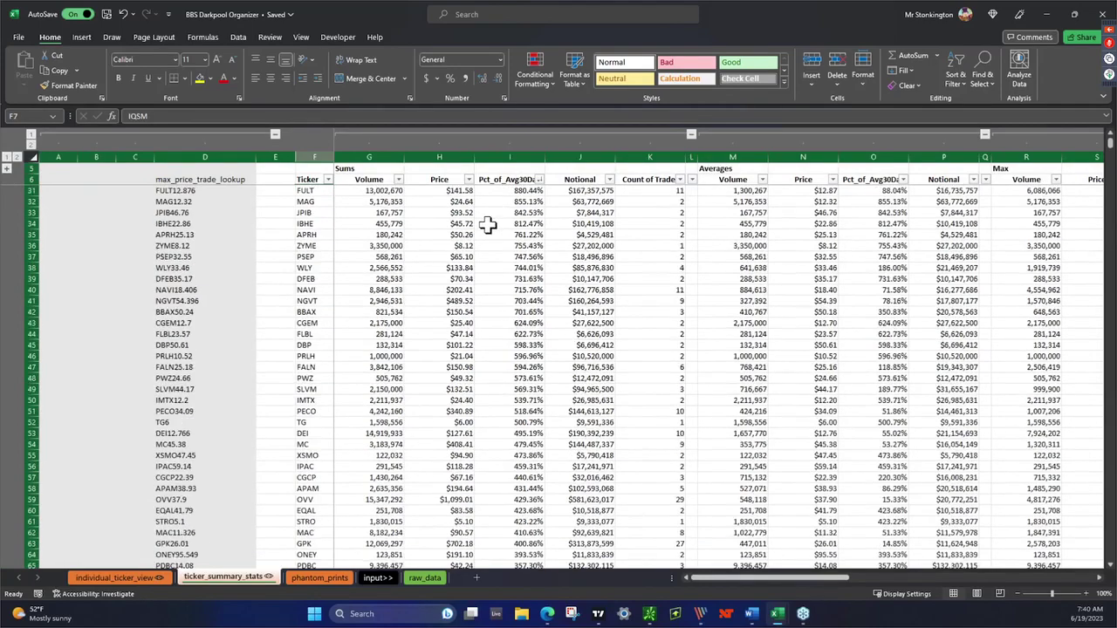
pyautogui.scroll(-20, 490, 223)
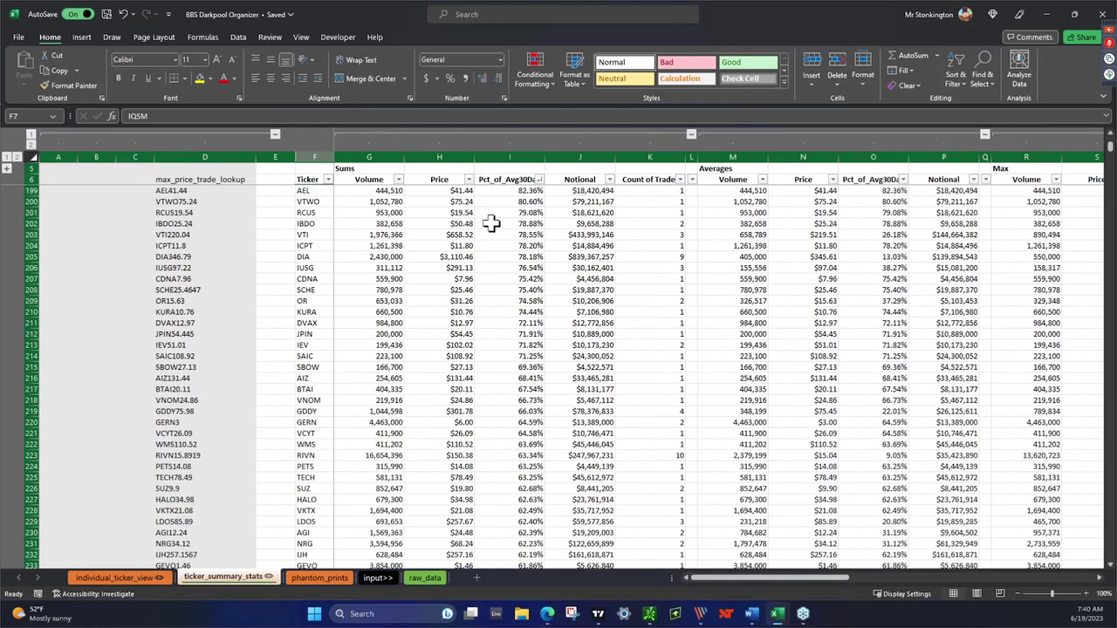
pyautogui.scroll(-1, 491, 224)
pyautogui.scroll(12, 362, 262)
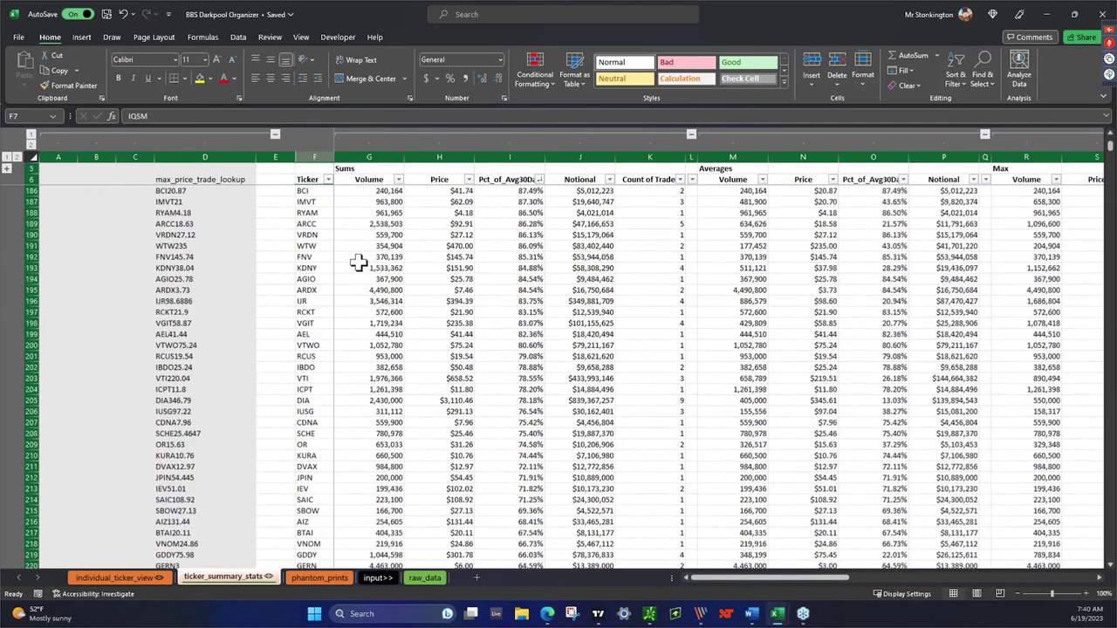
pyautogui.scroll(6, 354, 270)
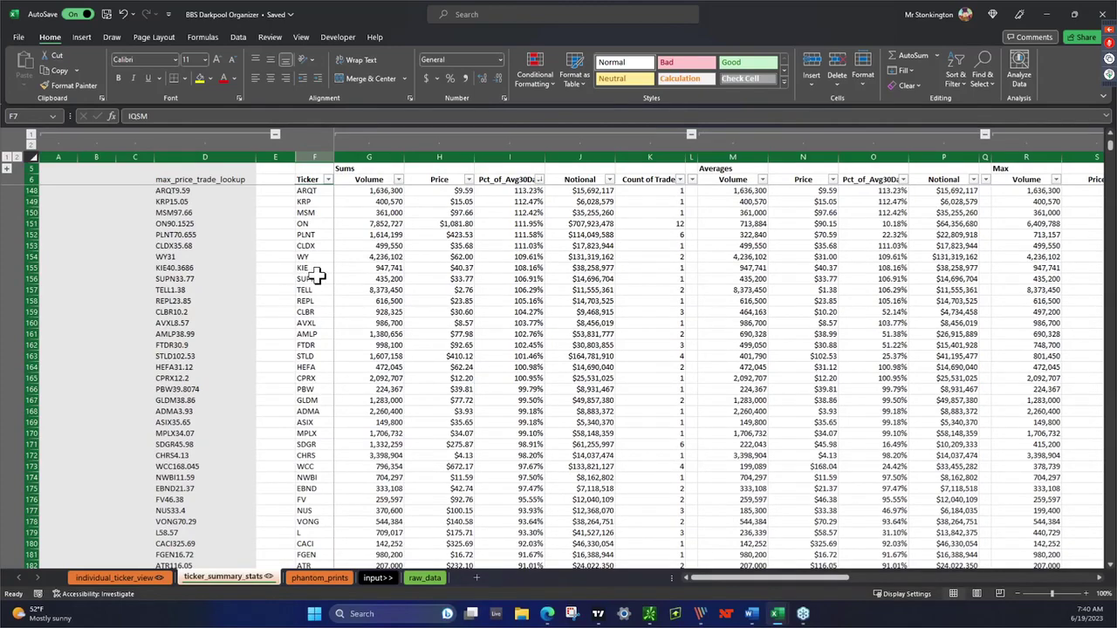
pyautogui.scroll(2, 317, 276)
pyautogui.scroll(19, 317, 276)
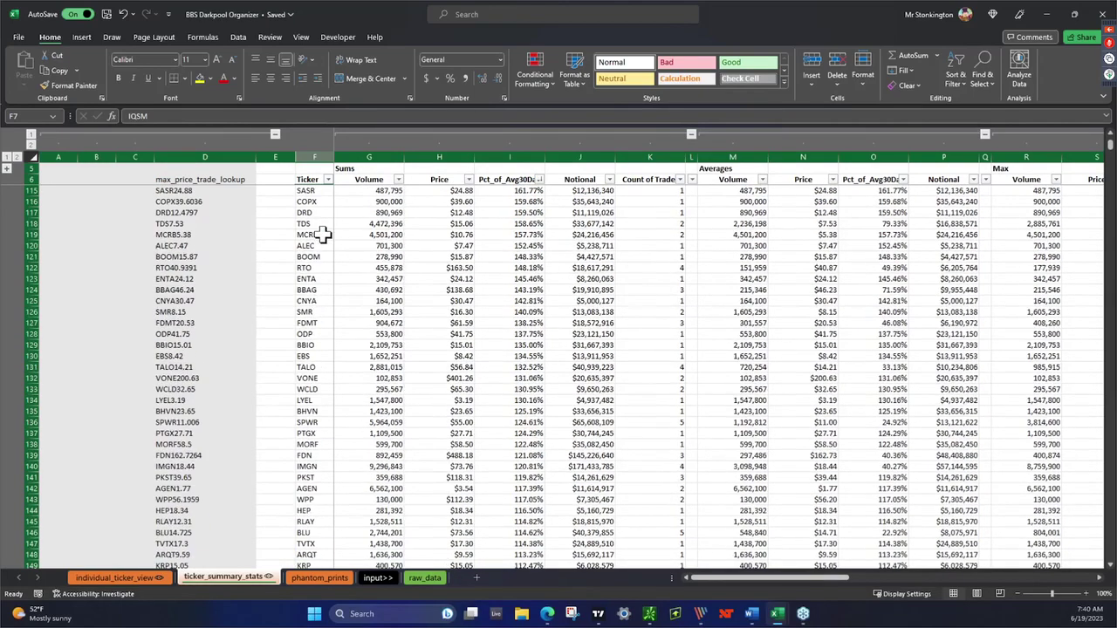
pyautogui.scroll(12, 410, 251)
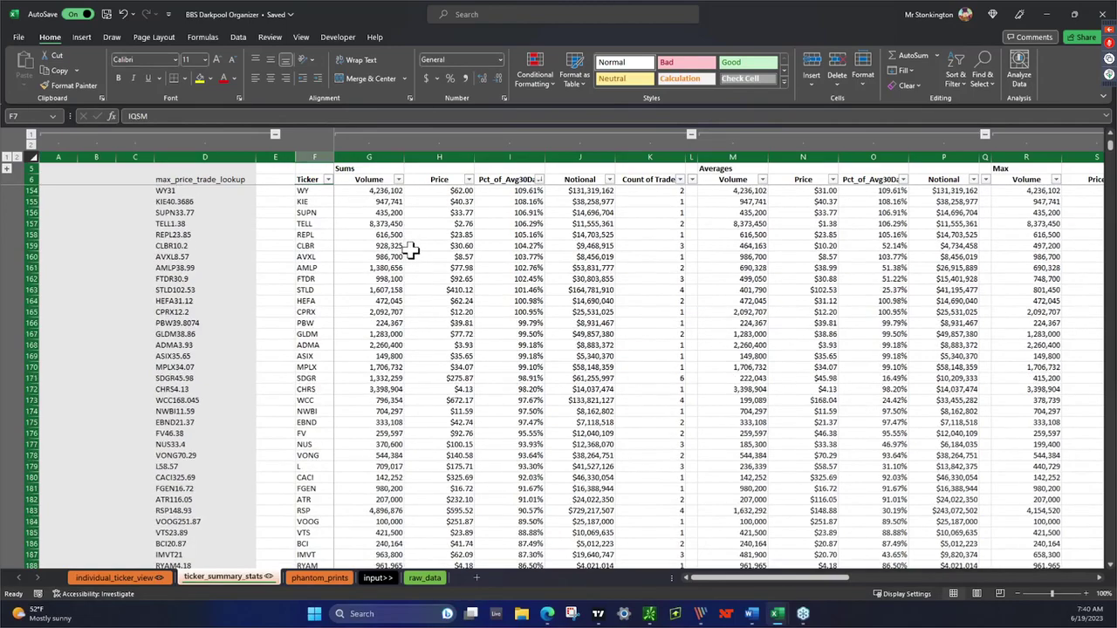
pyautogui.scroll(-20, 410, 250)
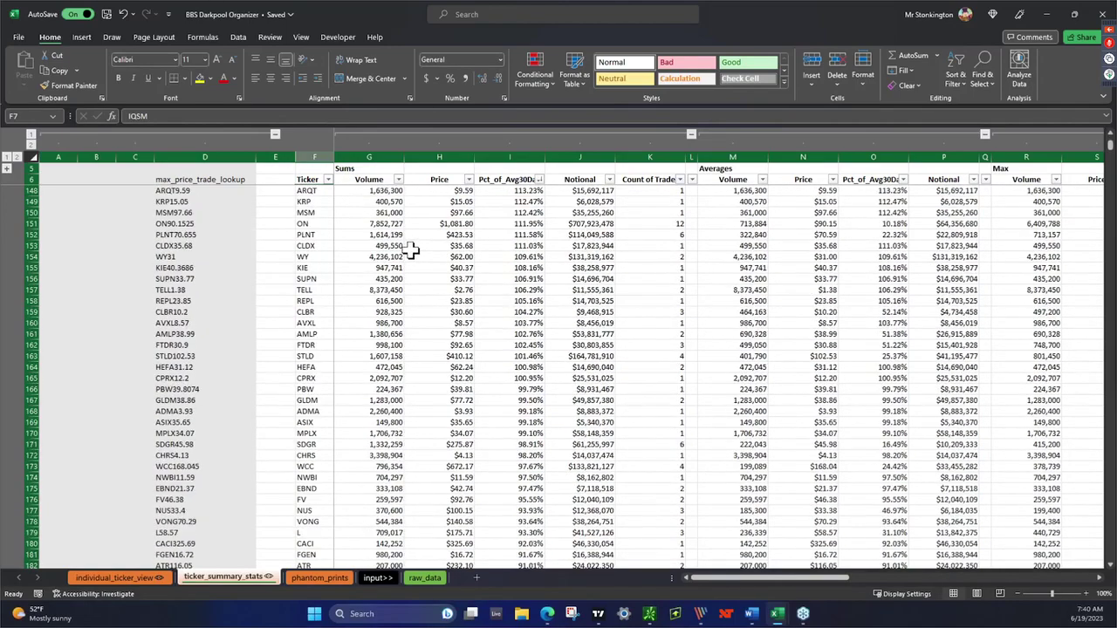
pyautogui.scroll(-19, 411, 253)
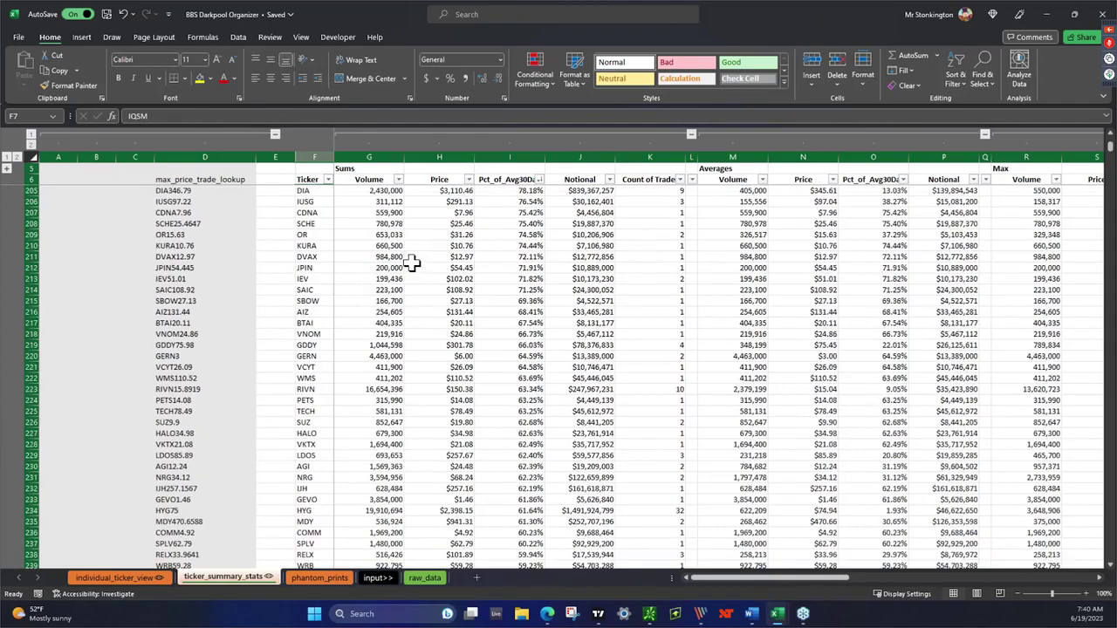
pyautogui.scroll(-6, 407, 290)
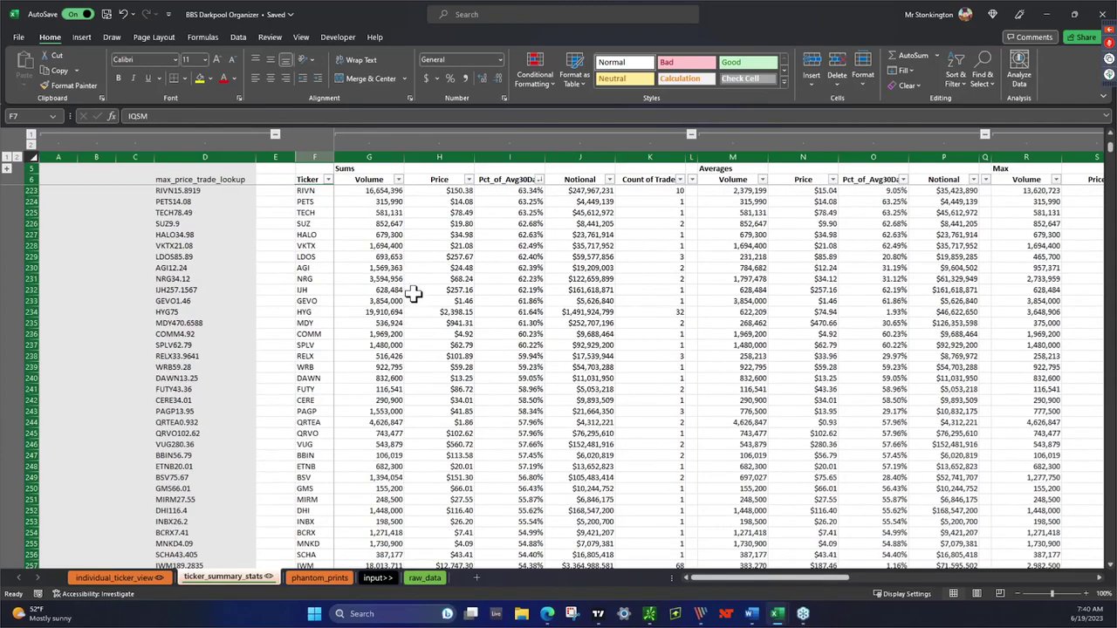
pyautogui.scroll(-6, 414, 294)
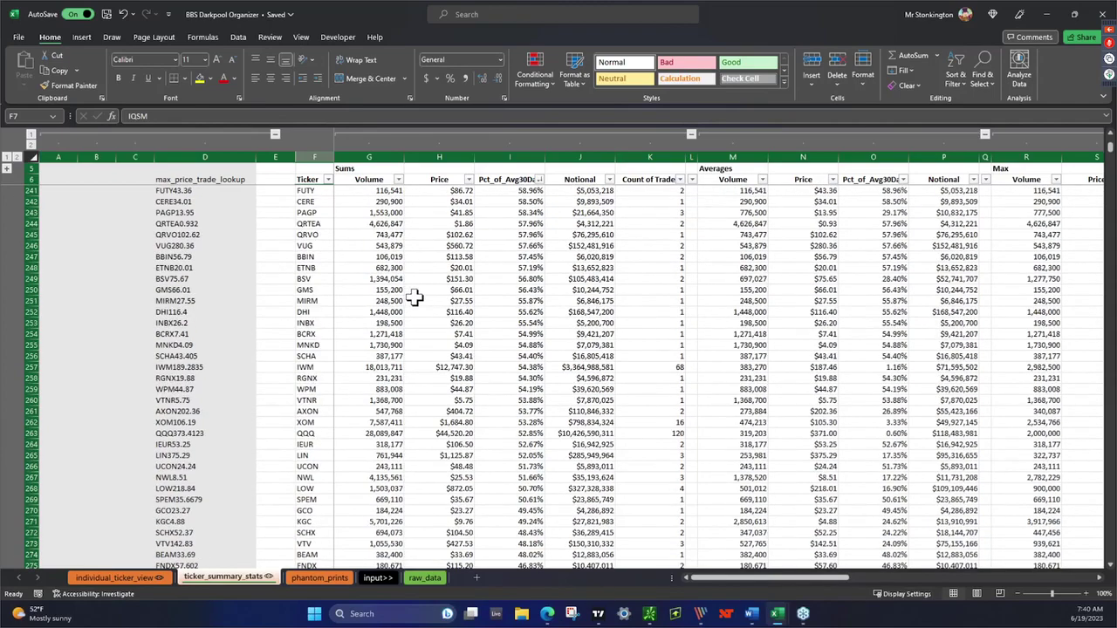
# Locate TGTX in the ticker_summary_stats list and set the ticker selection on individual_ticker_view to TGTX
pyautogui.scroll(-3, 414, 297)
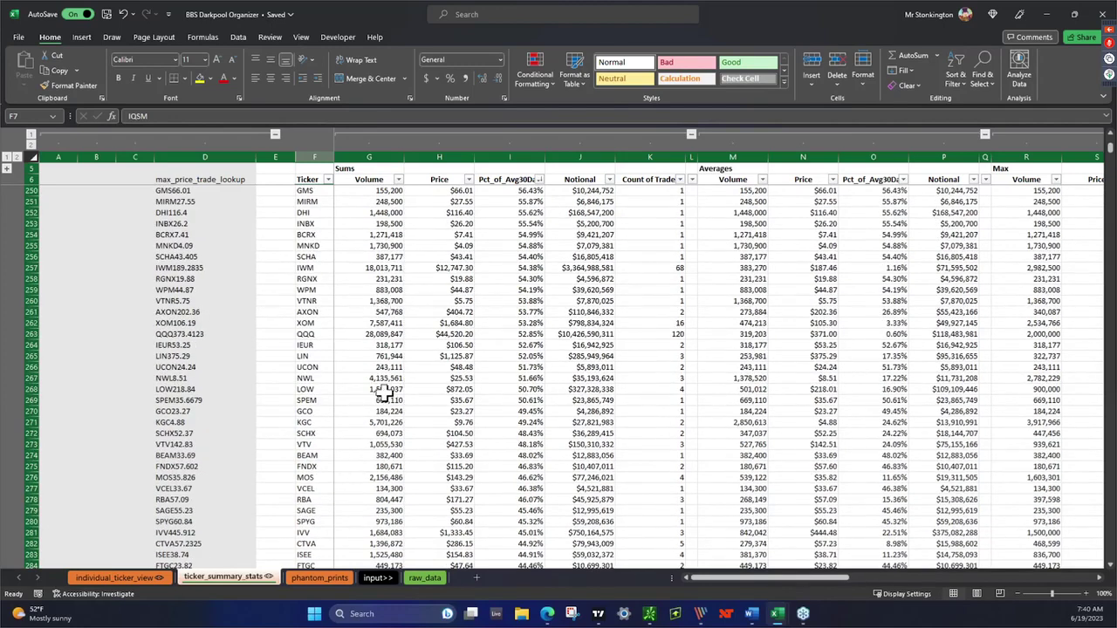
pyautogui.scroll(-3, 384, 395)
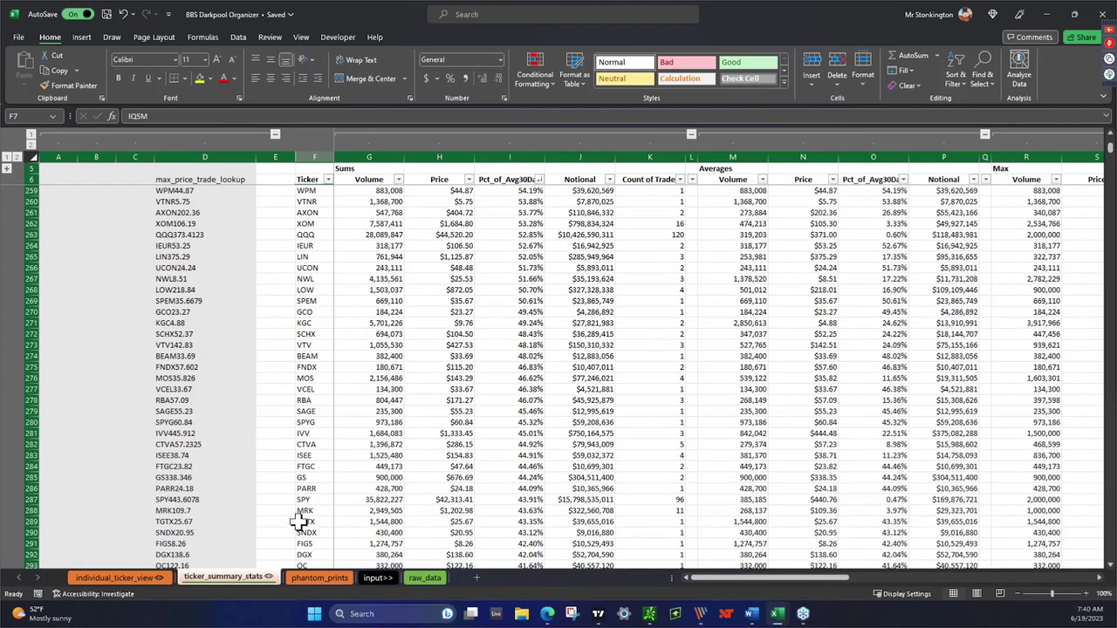
pyautogui.moveTo(299, 522); pyautogui.dragTo(534, 522)
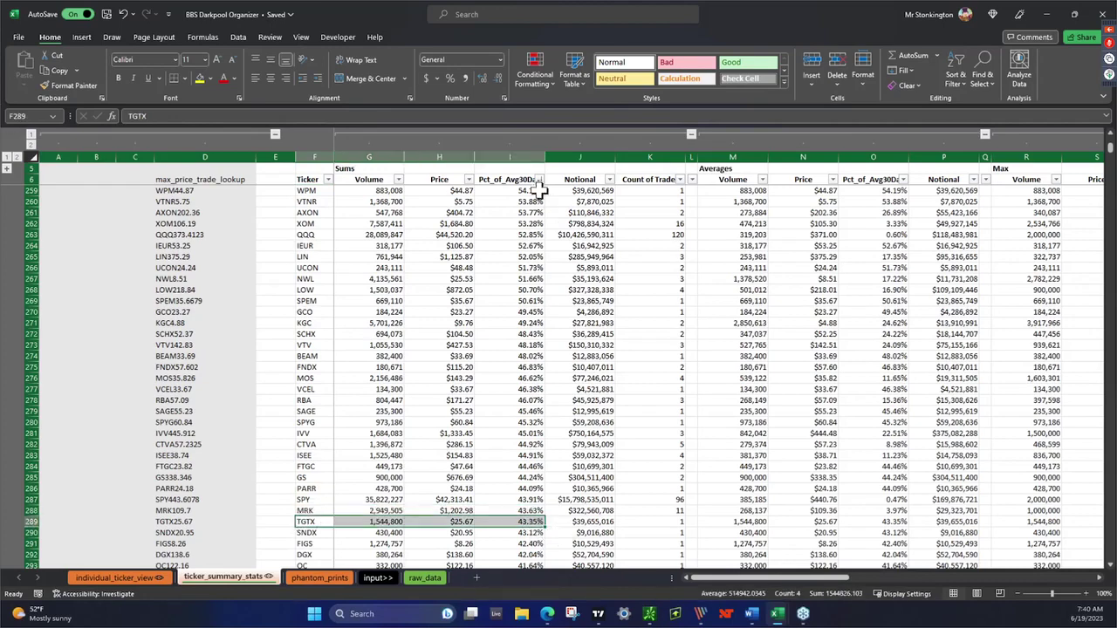
pyautogui.click(121, 578)
pyautogui.write('TGTX')
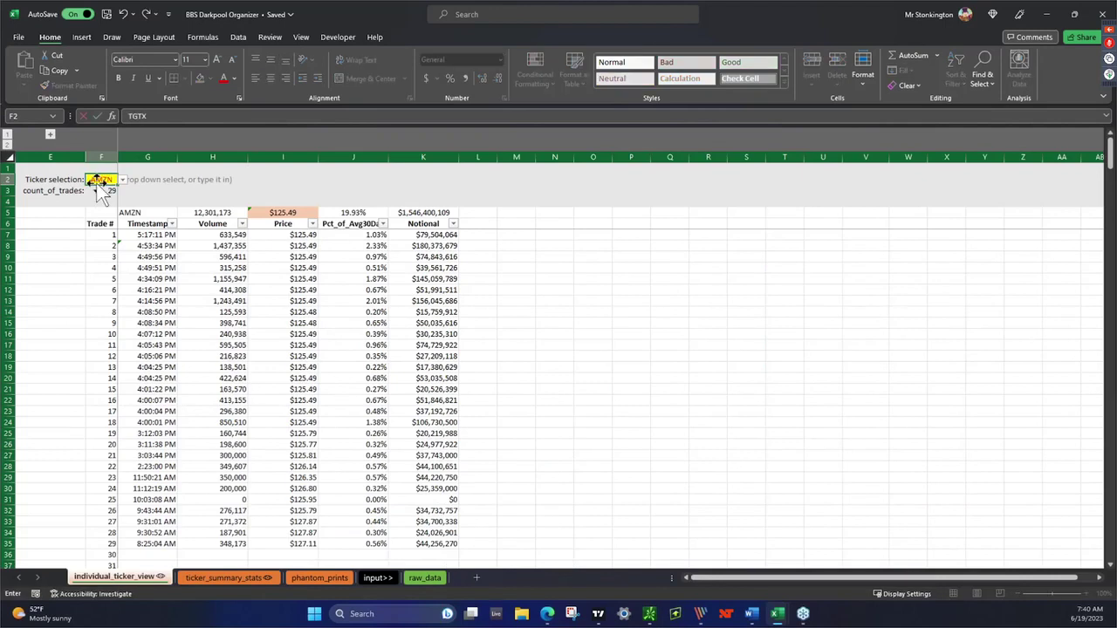
pyautogui.press('Return')
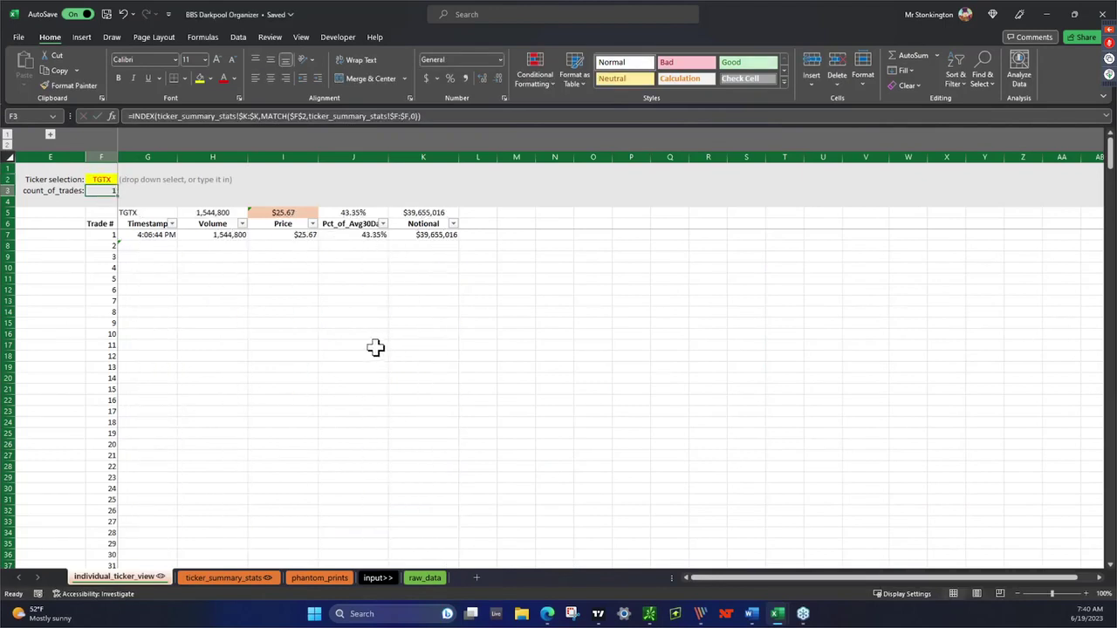
# Examine the summed Pct_of_Avg30Day values of the lower-ranked tickers on ticker_summary_stats, continuing down the list past WFC
pyautogui.click(225, 577)
pyautogui.click(522, 157)
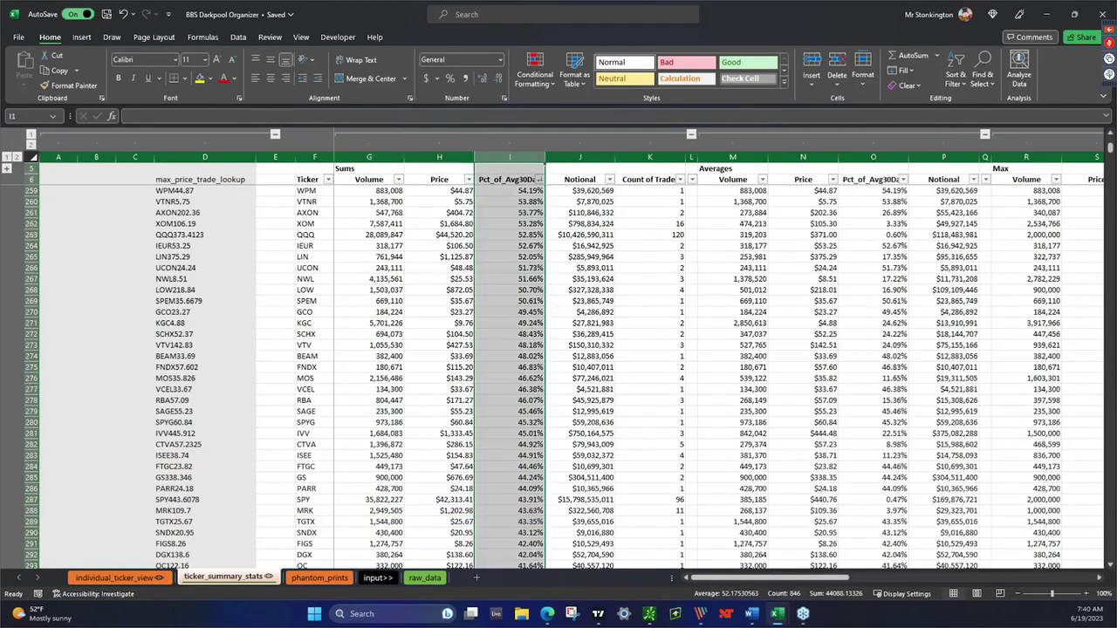
pyautogui.click(114, 580)
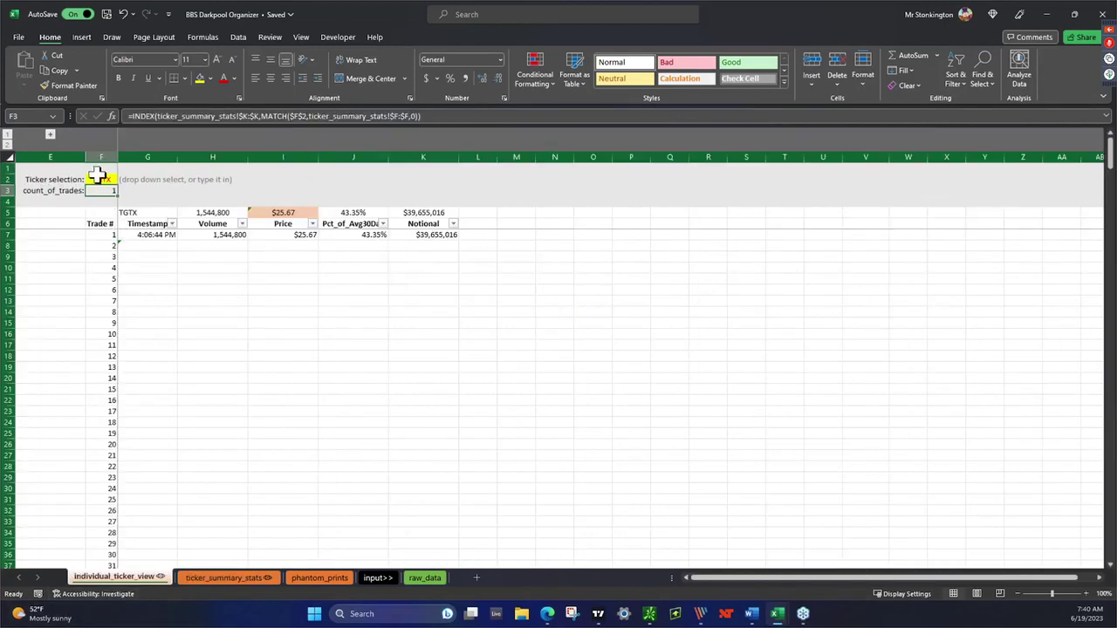
pyautogui.click(213, 577)
pyautogui.click(305, 290)
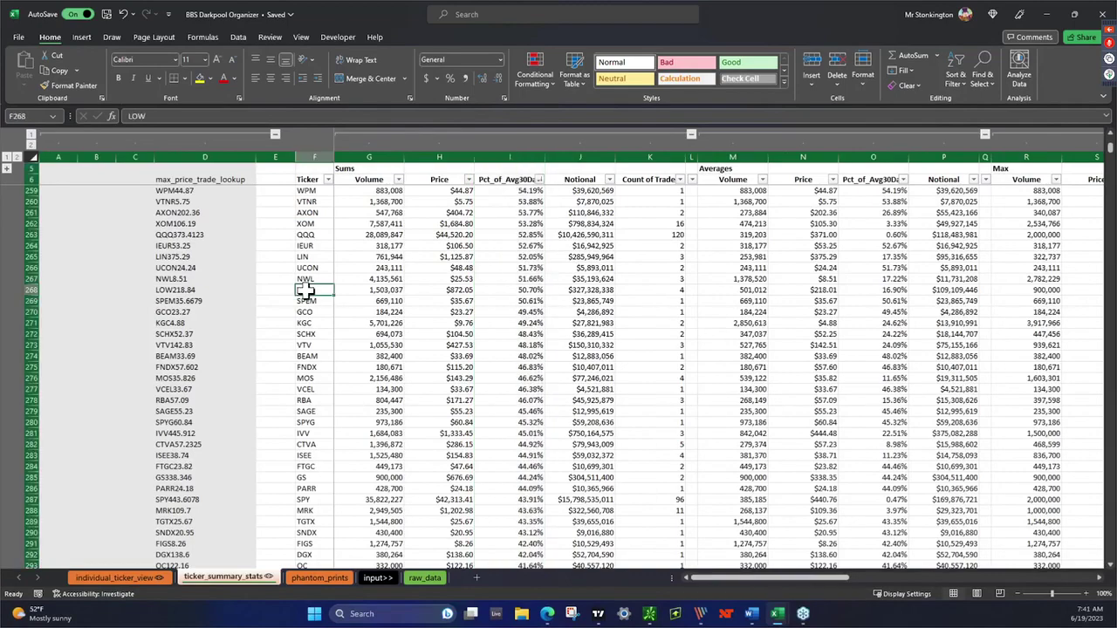
pyautogui.scroll(-8, 306, 289)
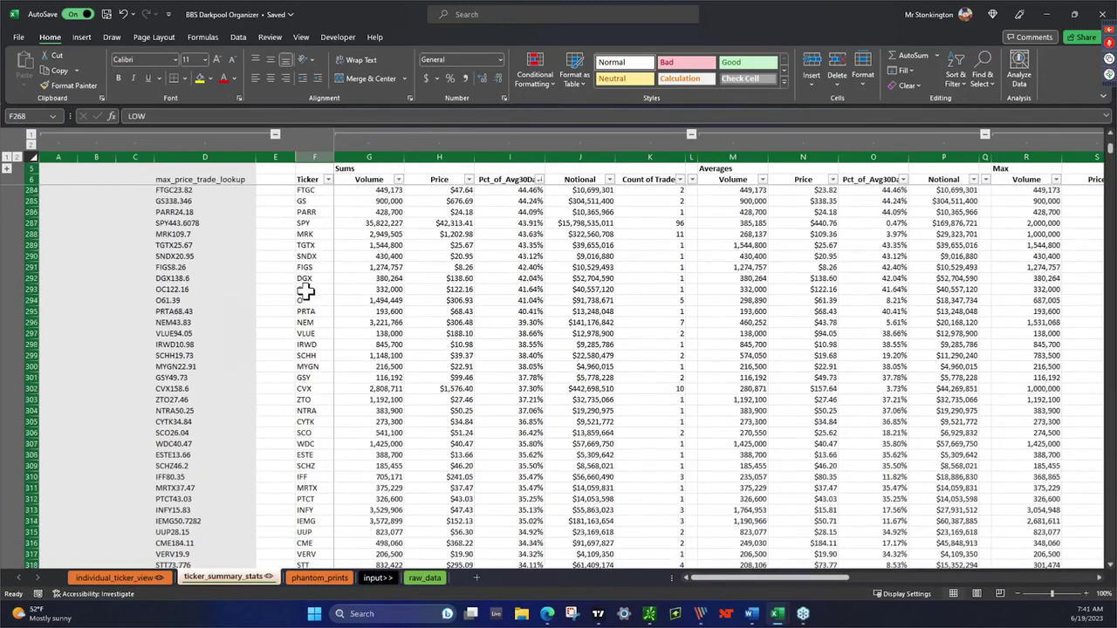
pyautogui.scroll(-6, 305, 290)
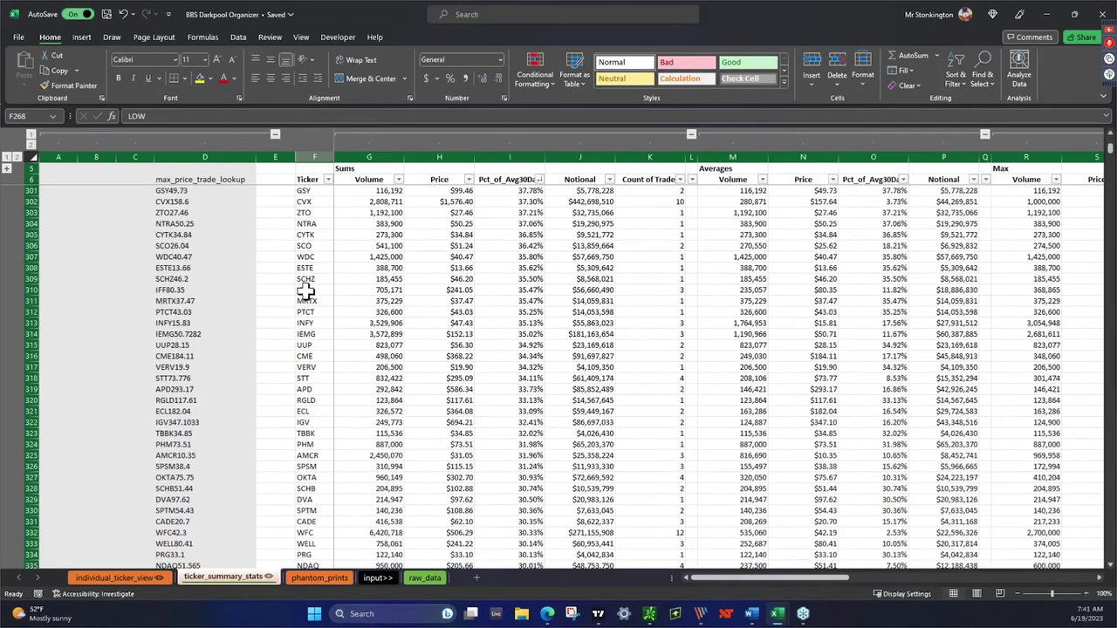
pyautogui.scroll(-4, 306, 289)
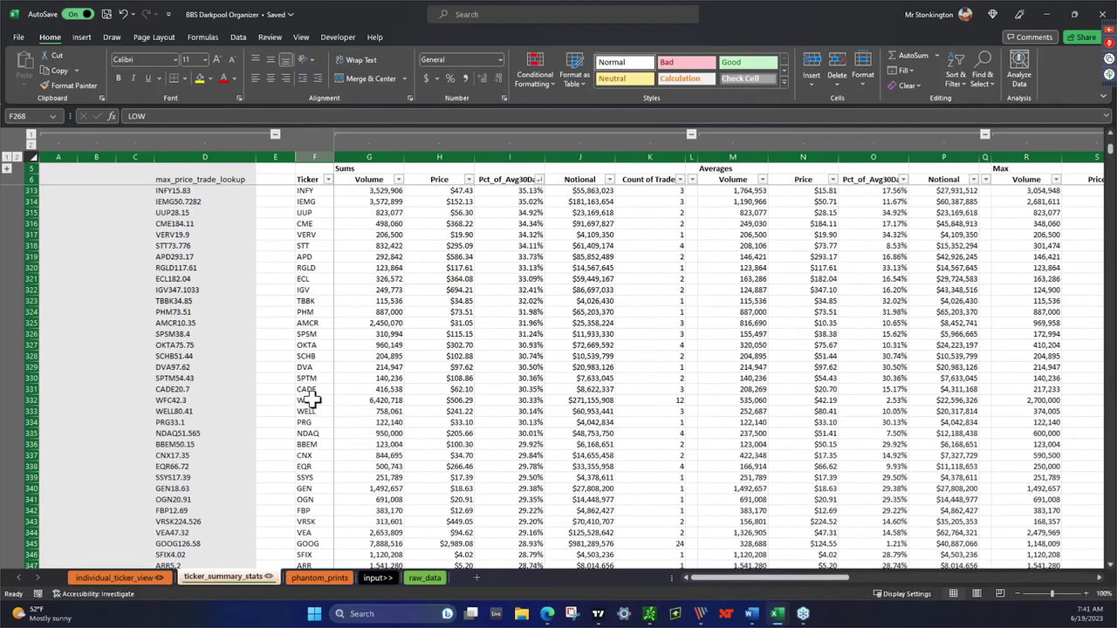
# Set the ticker selection on individual_ticker_view to WFC
pyautogui.click(139, 579)
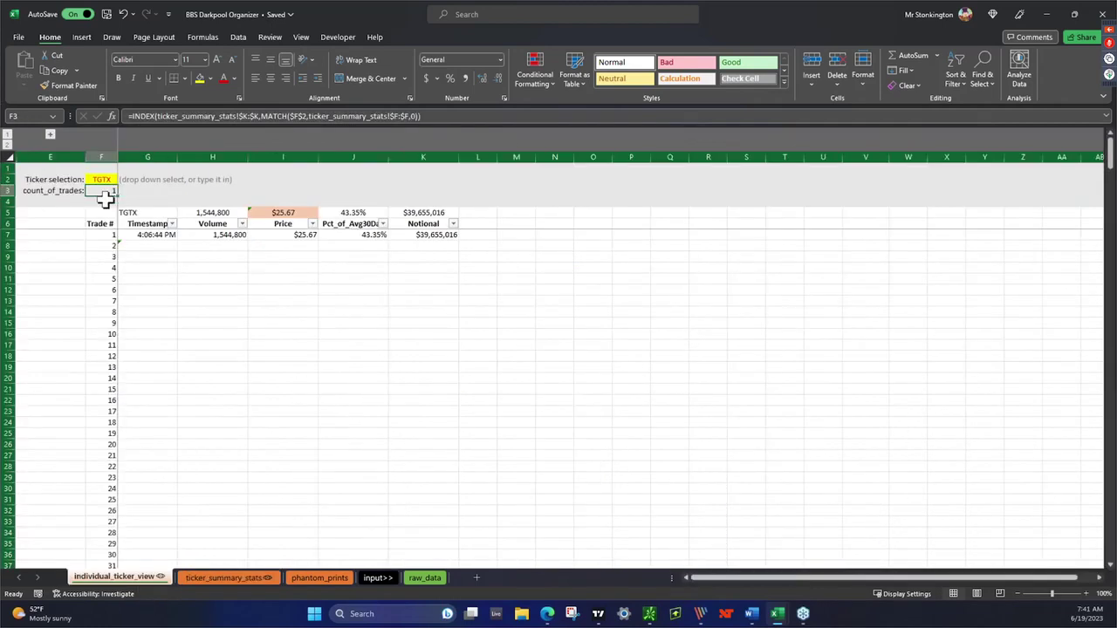
pyautogui.press('Up')
pyautogui.write('EFC')
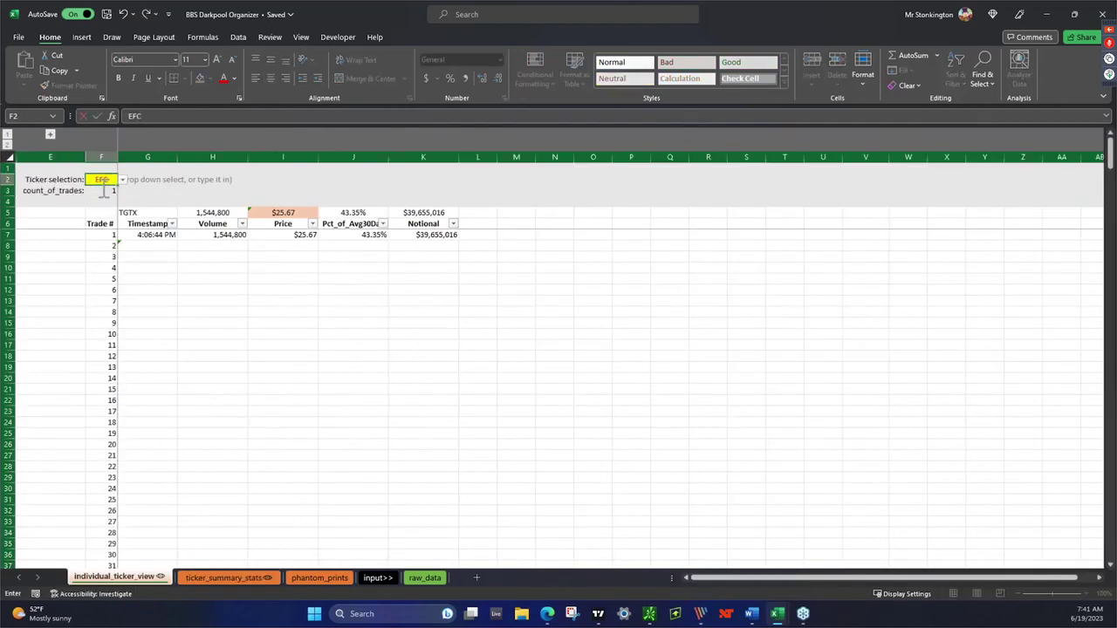
pyautogui.press('Return')
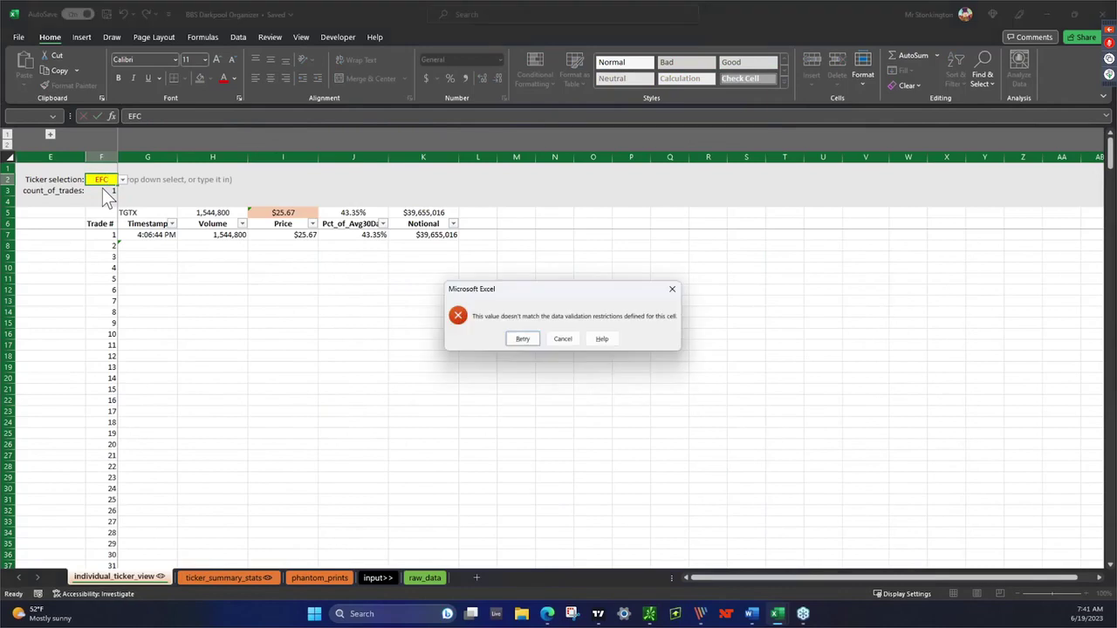
pyautogui.click(560, 337)
pyautogui.write('WFC')
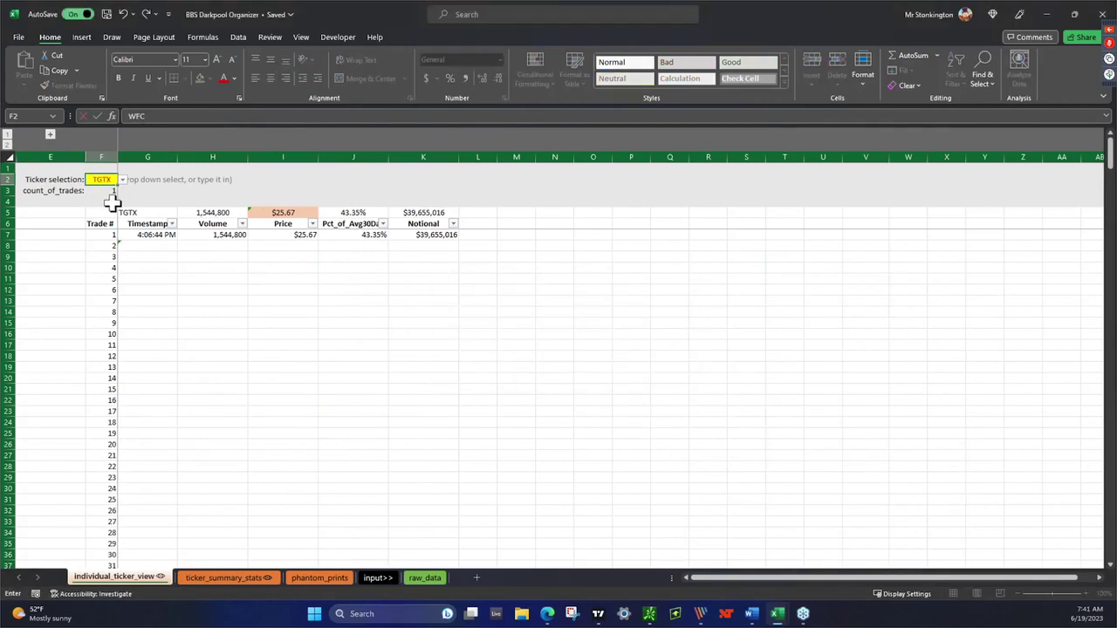
pyautogui.press('Return')
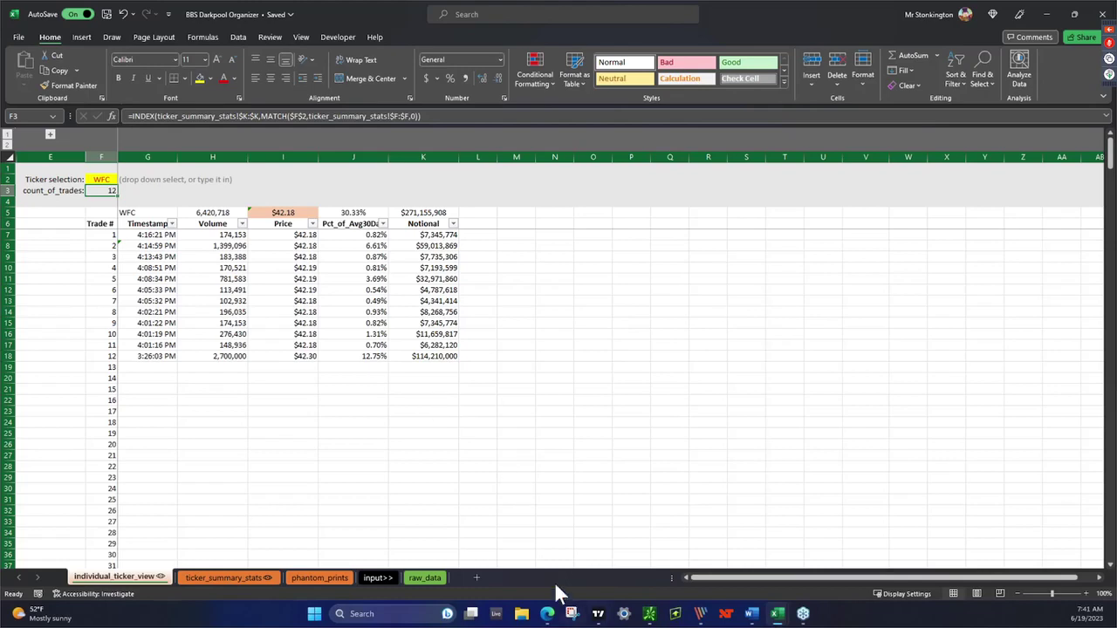
# Switch to Blackboxstocks in the browser and filter the alert stream to the date range 6/5/2023 through 6/16/2023
pyautogui.click(548, 613)
pyautogui.click(590, 569)
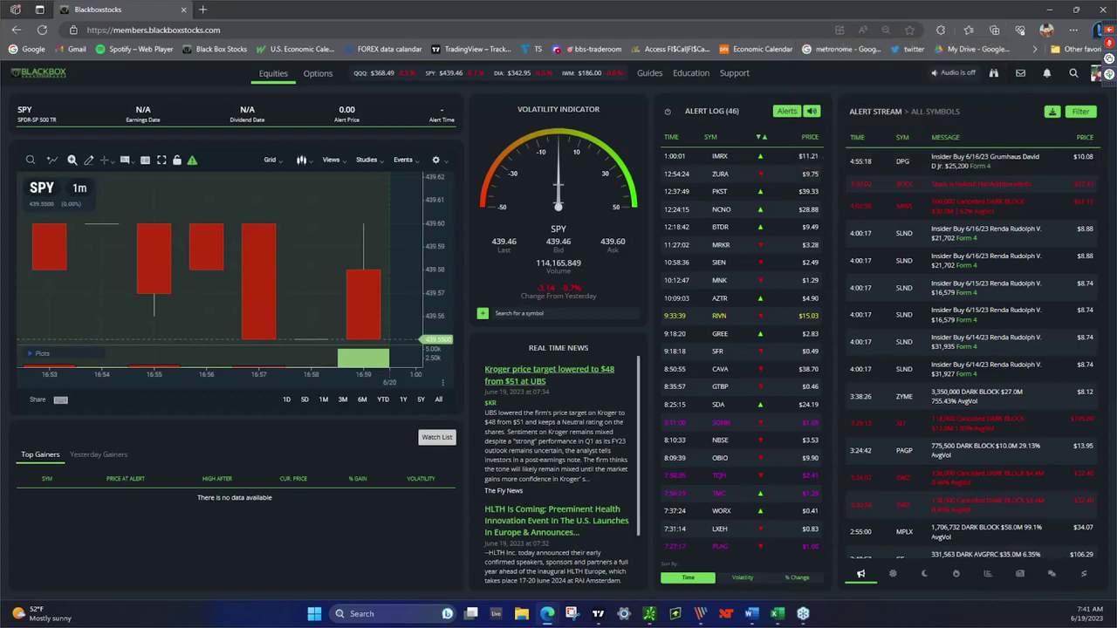
pyautogui.moveTo(591, 615)
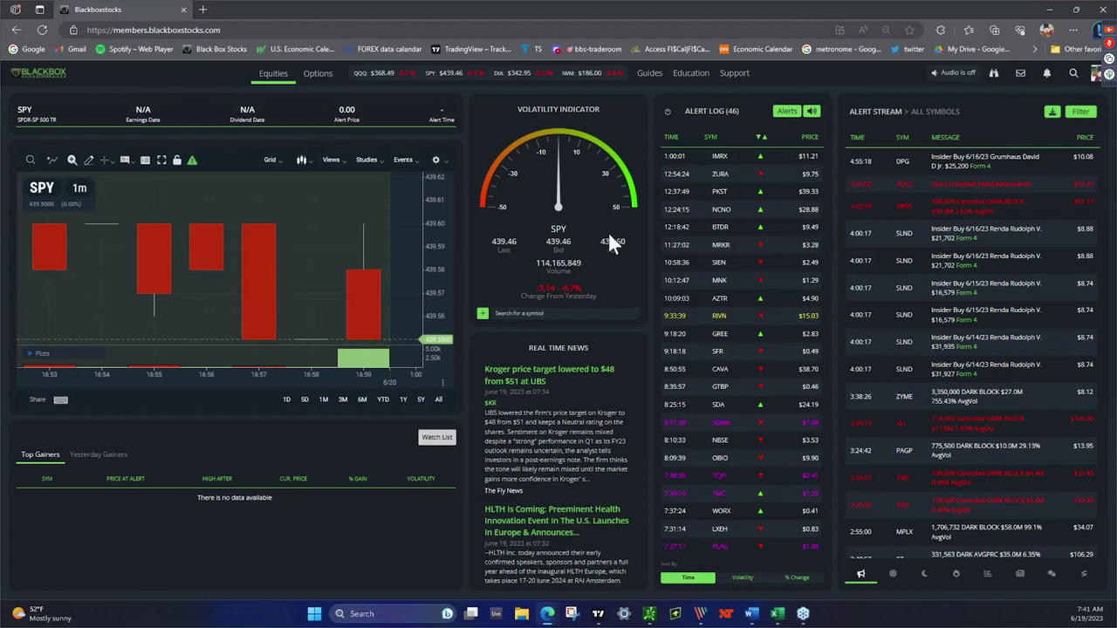
pyautogui.click(1082, 112)
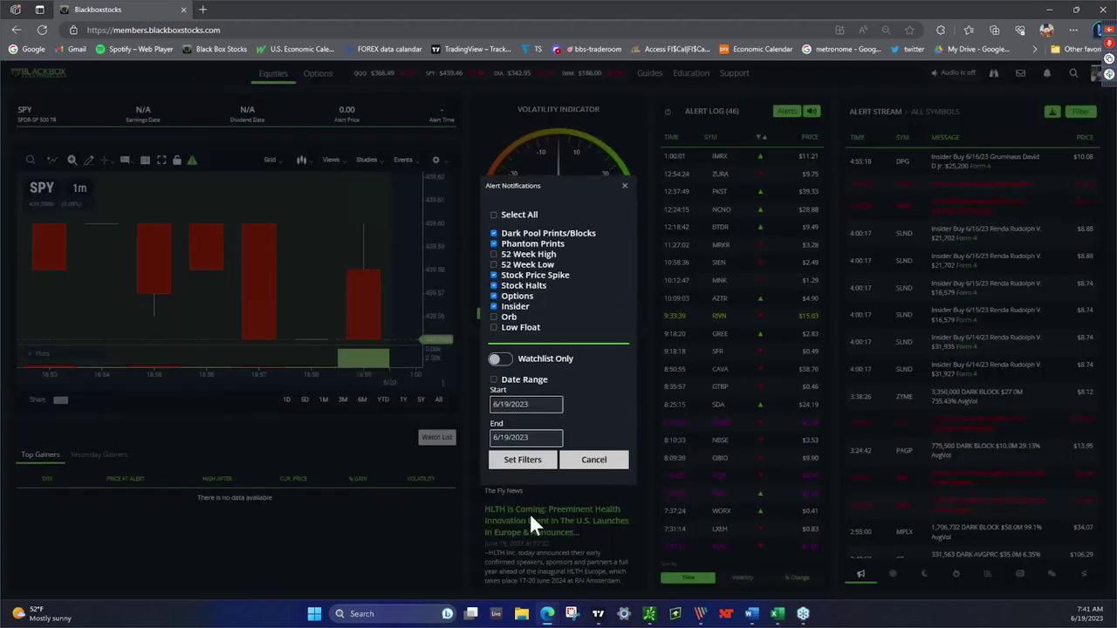
pyautogui.click(532, 405)
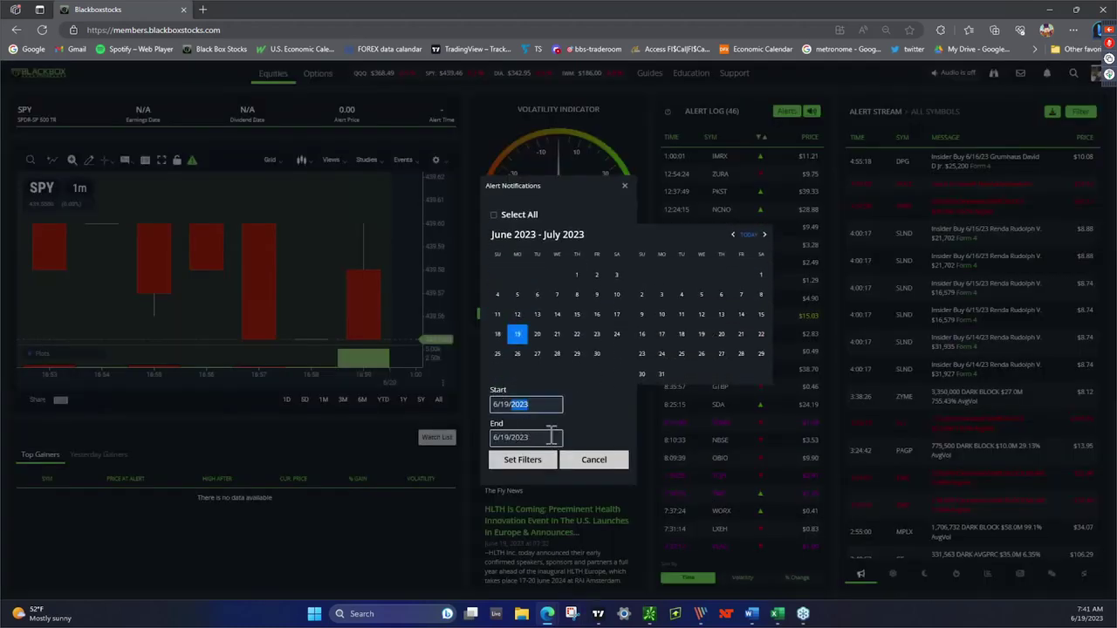
pyautogui.click(521, 297)
pyautogui.click(598, 316)
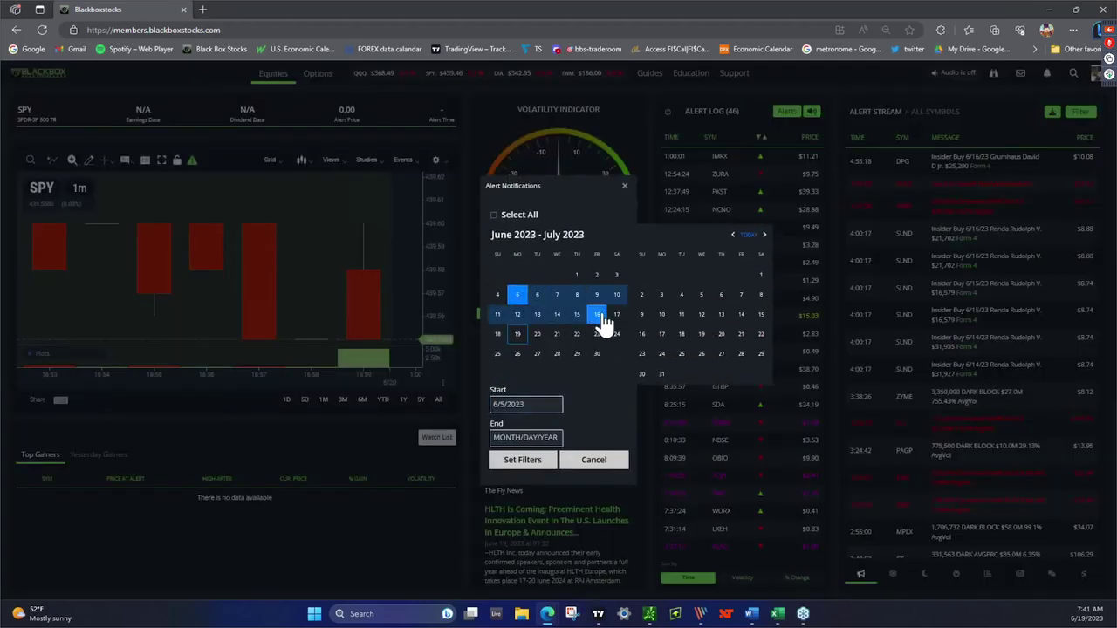
pyautogui.click(524, 463)
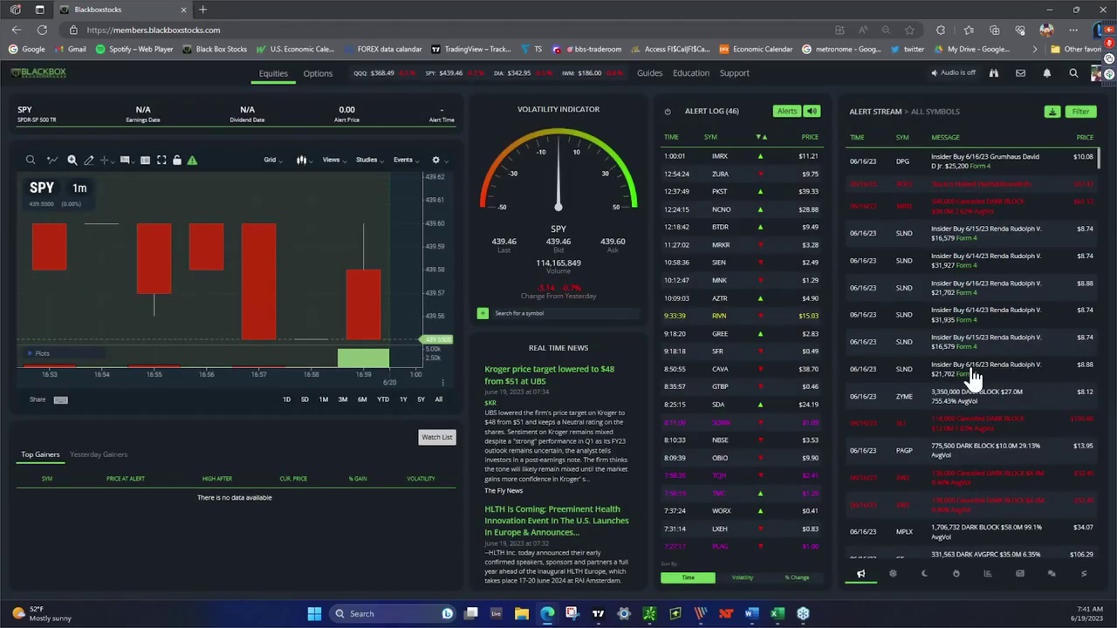
# Open the options flow page and load the symbol MRNA to show its options trades and alerts
pyautogui.click(314, 73)
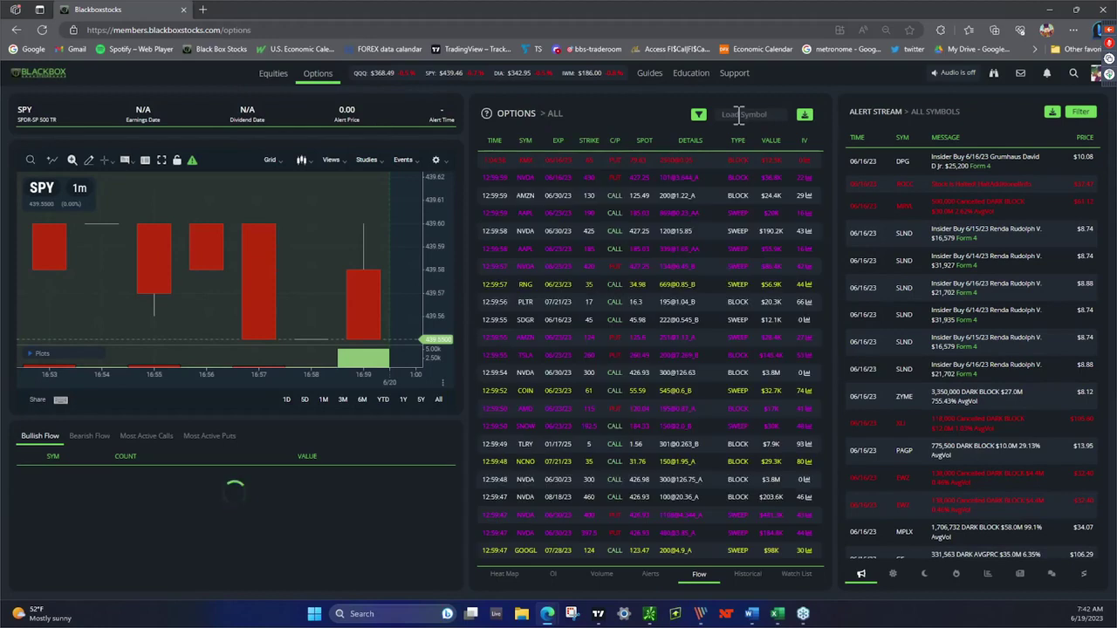
pyautogui.click(738, 115)
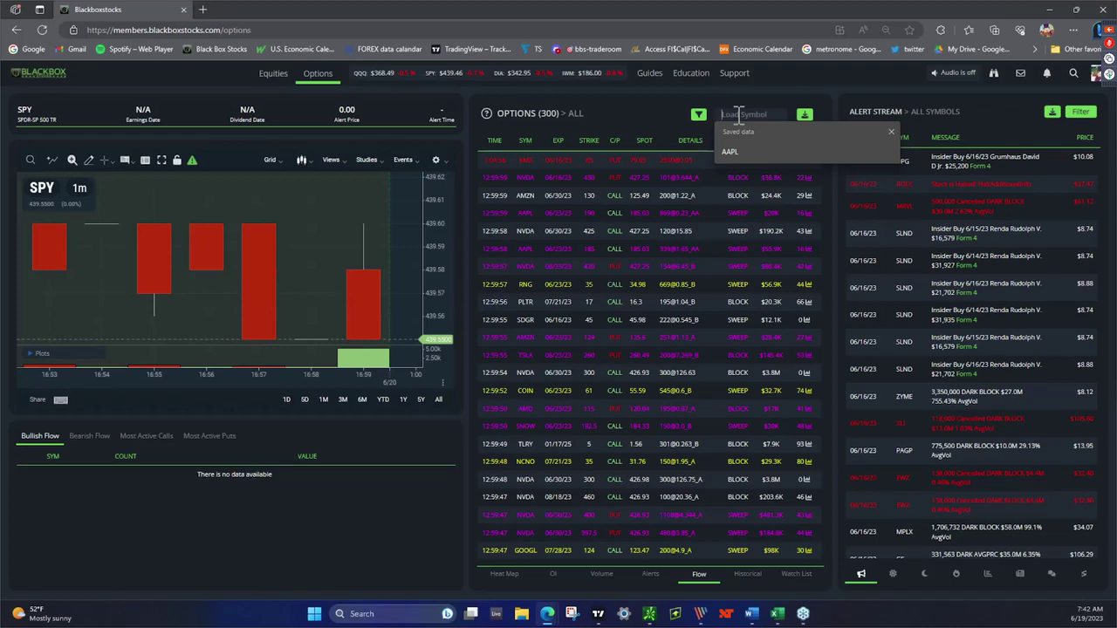
pyautogui.write('MRNA')
pyautogui.press('Return')
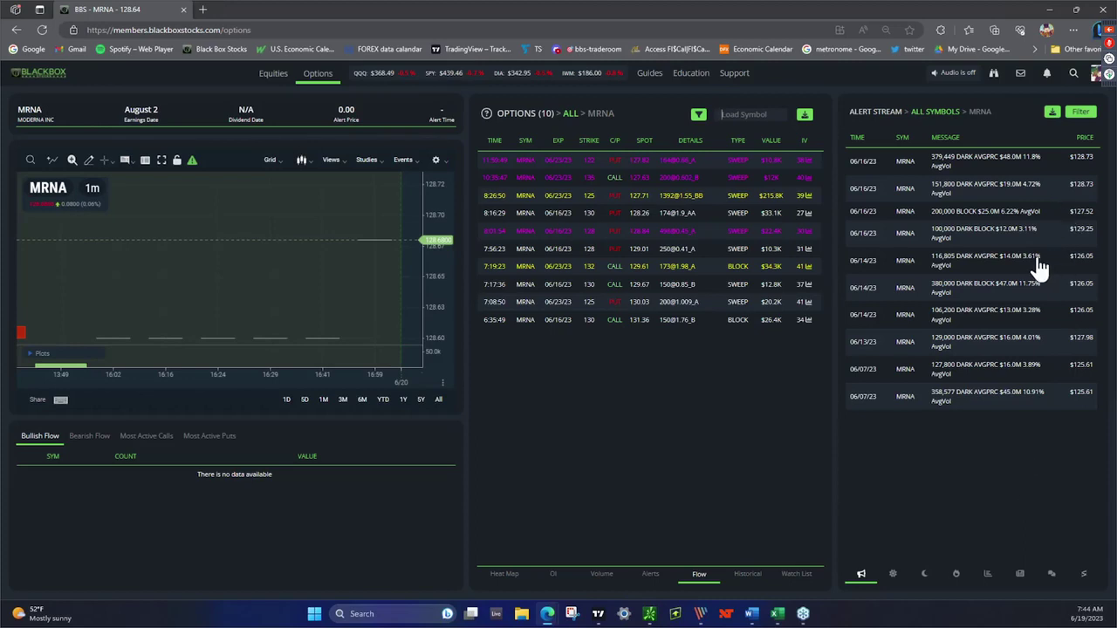
# Check MRNA's dark pool entry on the 6.14.23 sheet of the Master Darkpool workbook, returning to Blackboxstocks to compare its alerts
pyautogui.moveTo(782, 619)
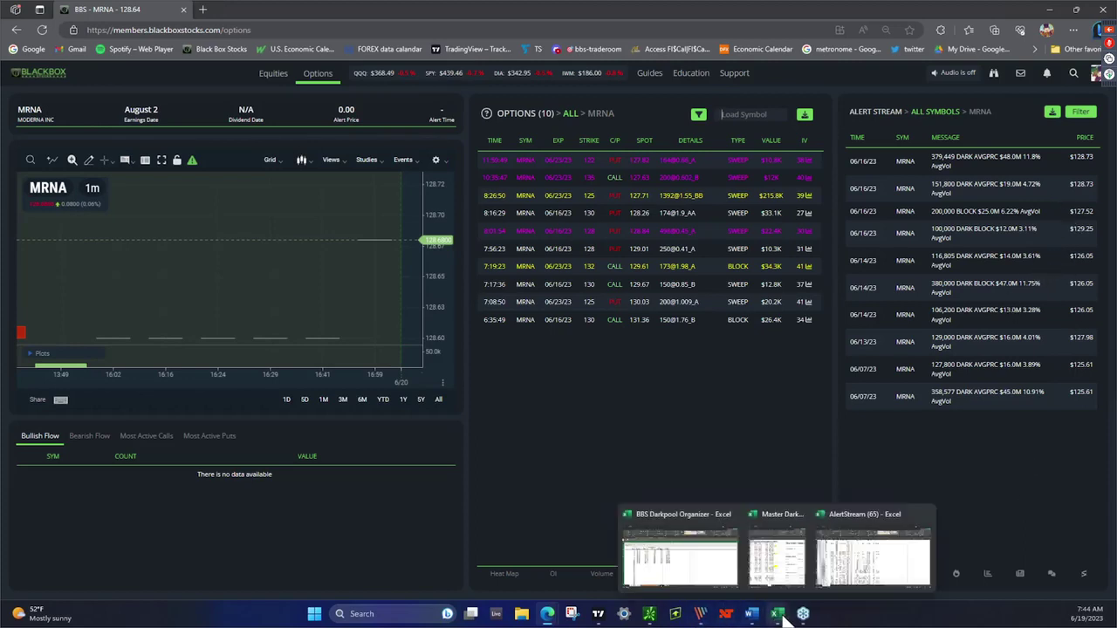
pyautogui.click(773, 571)
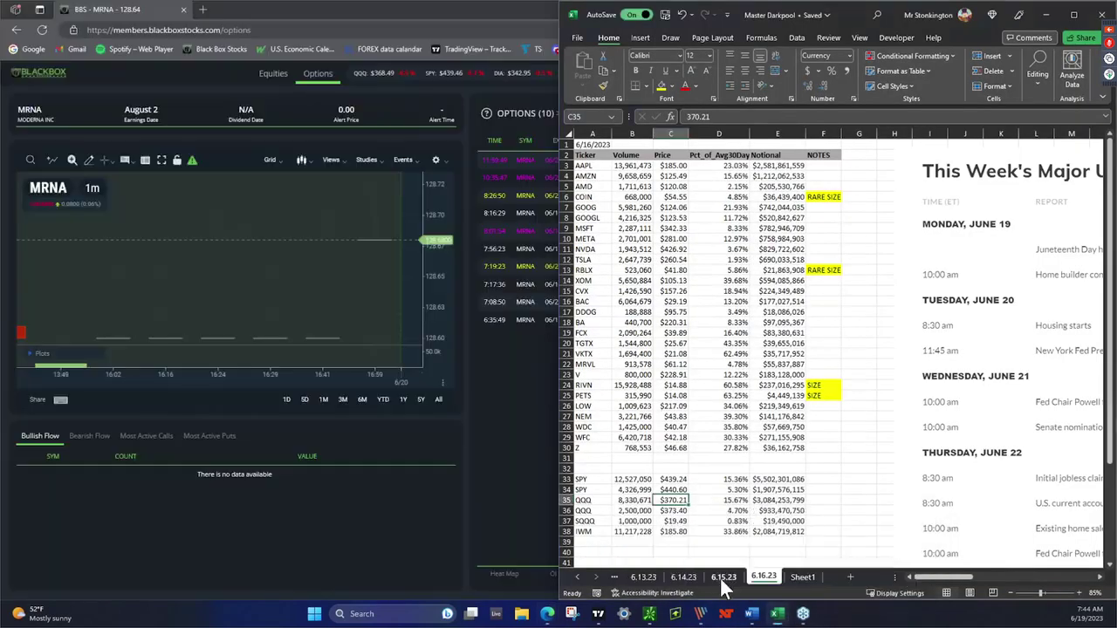
pyautogui.click(720, 577)
pyautogui.click(683, 577)
pyautogui.scroll(2, 683, 506)
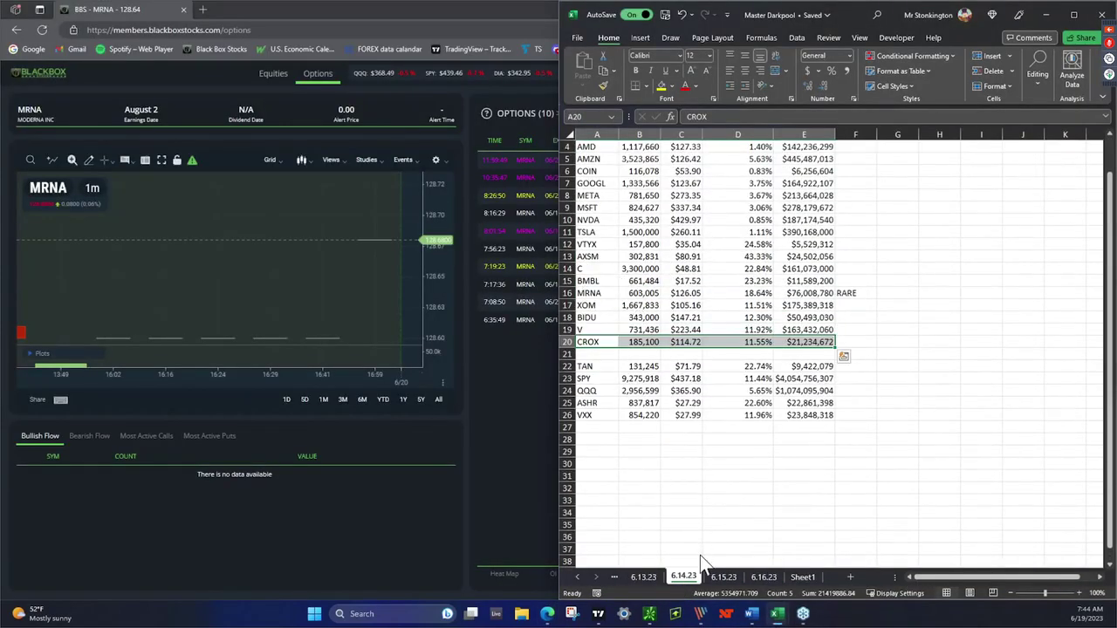
pyautogui.click(509, 399)
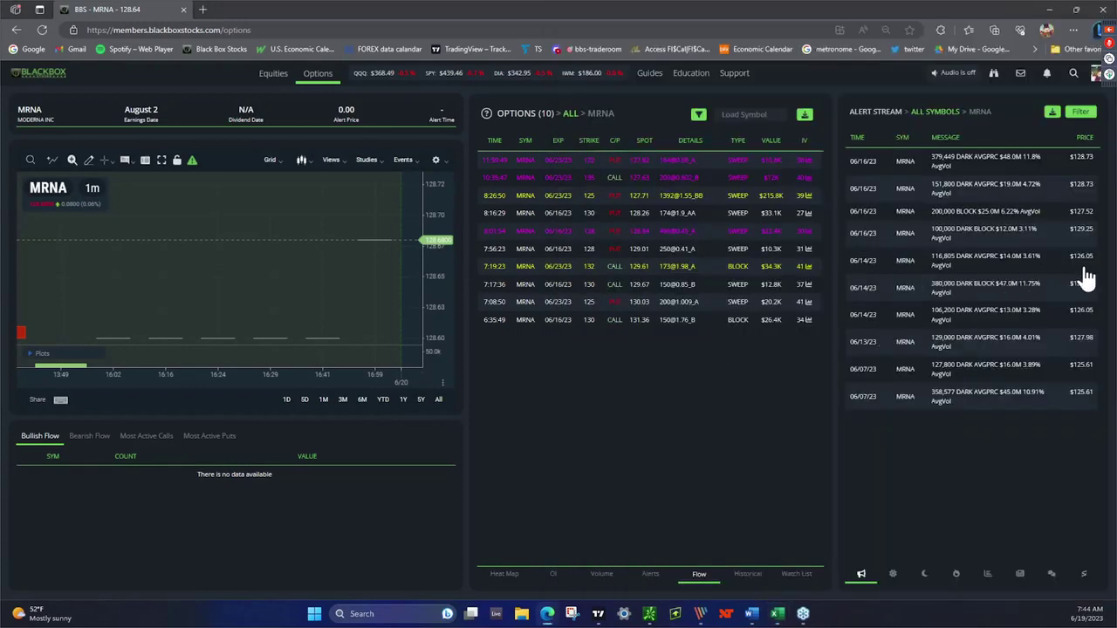
# Switch to TradingView, load the MRNA daily chart and remove all existing drawings from it
pyautogui.click(599, 616)
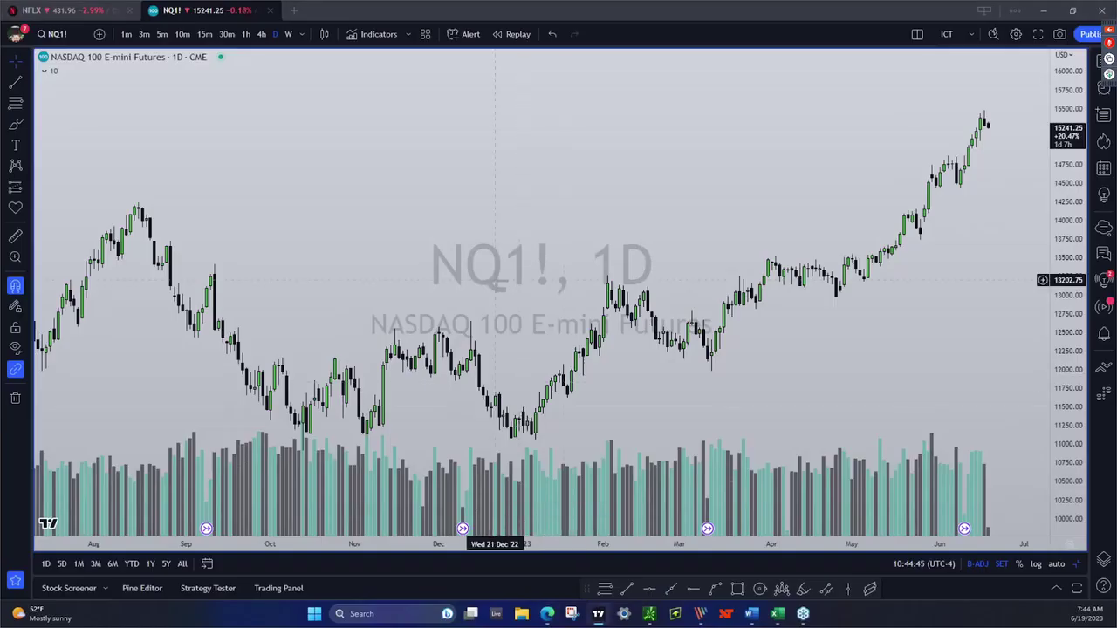
pyautogui.write('MRNA')
pyautogui.press('Return')
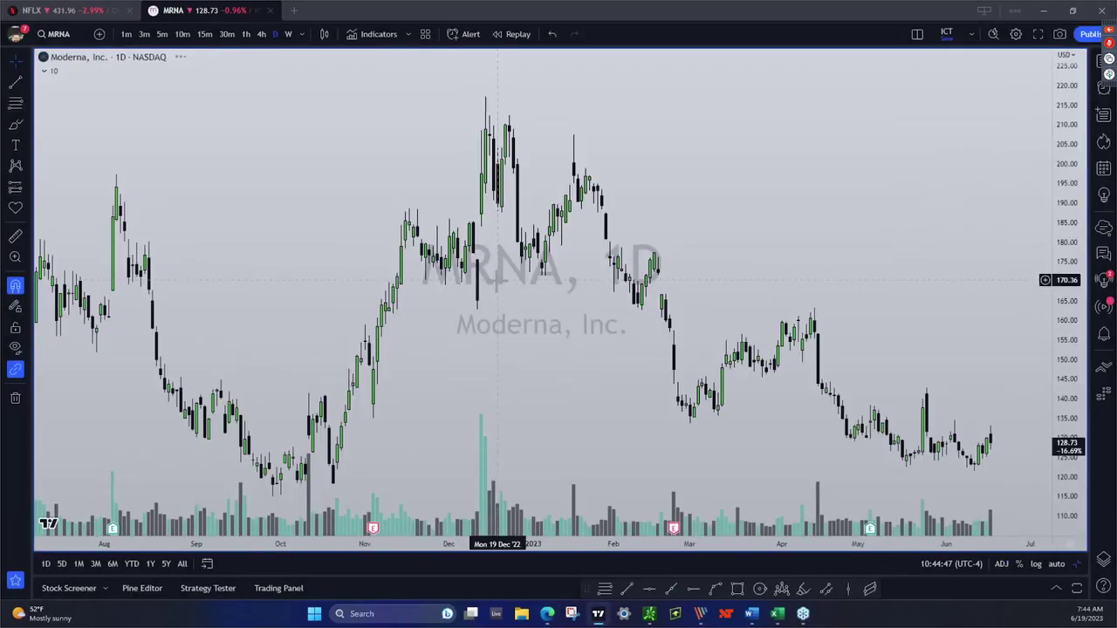
pyautogui.rightClick(750, 158)
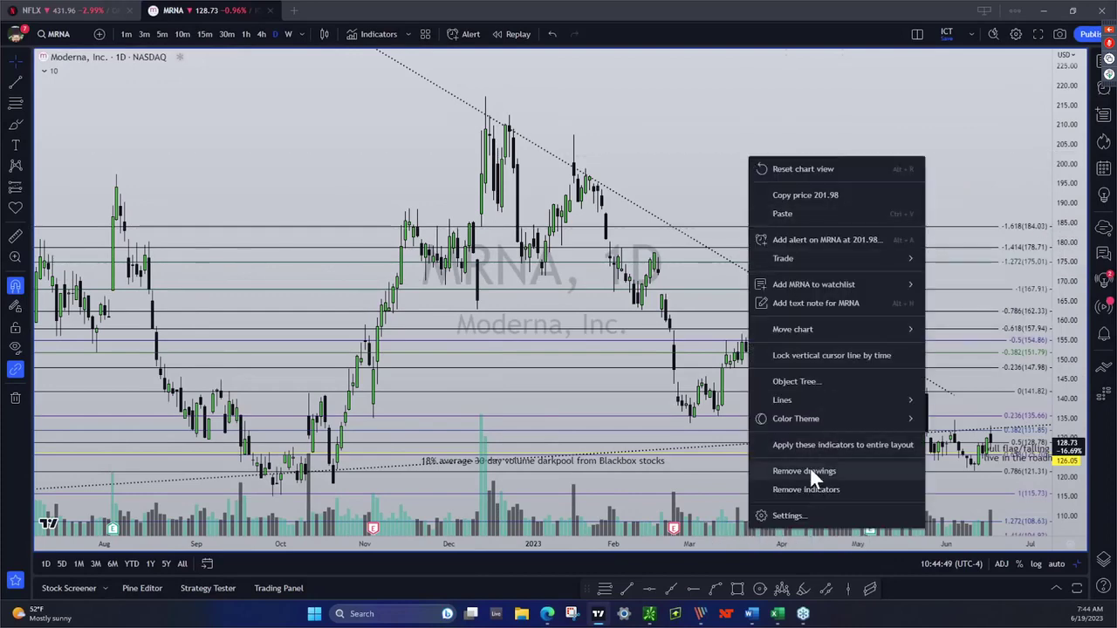
pyautogui.click(804, 472)
pyautogui.moveTo(808, 526); pyautogui.dragTo(474, 373)
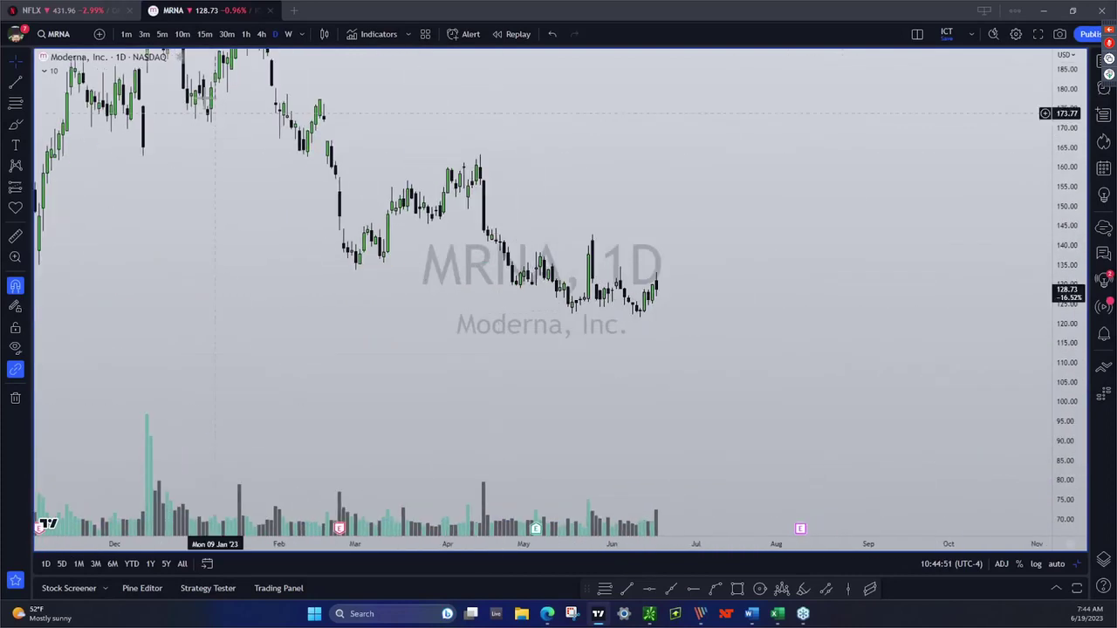
# Add a horizontal line to the MRNA daily chart and set its price to 126.05
pyautogui.hotkey('alt', 'h')
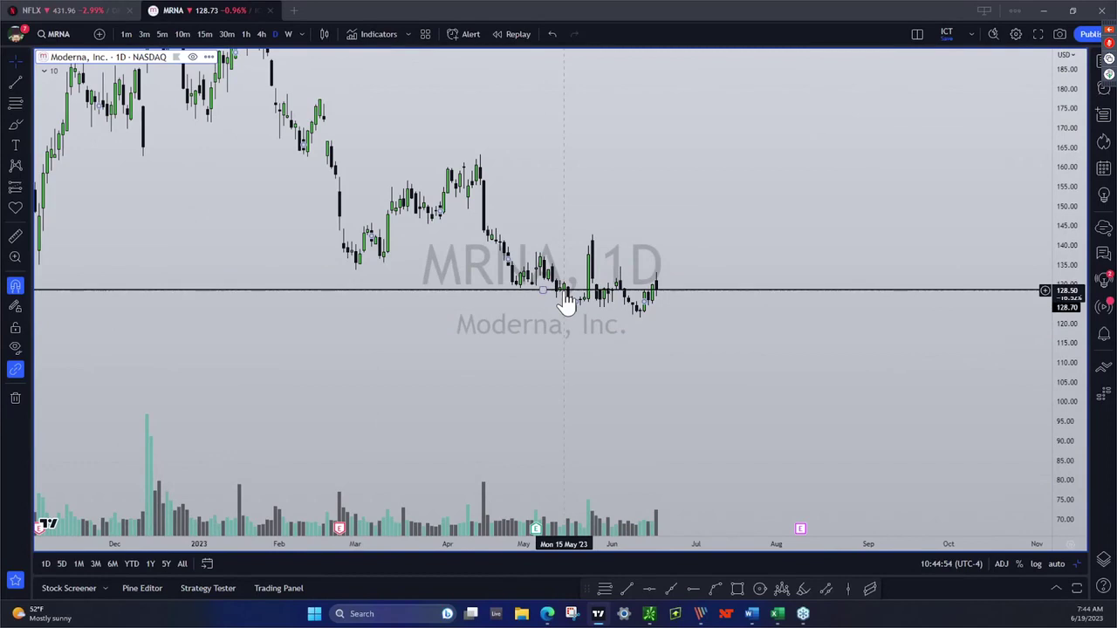
pyautogui.click(443, 300)
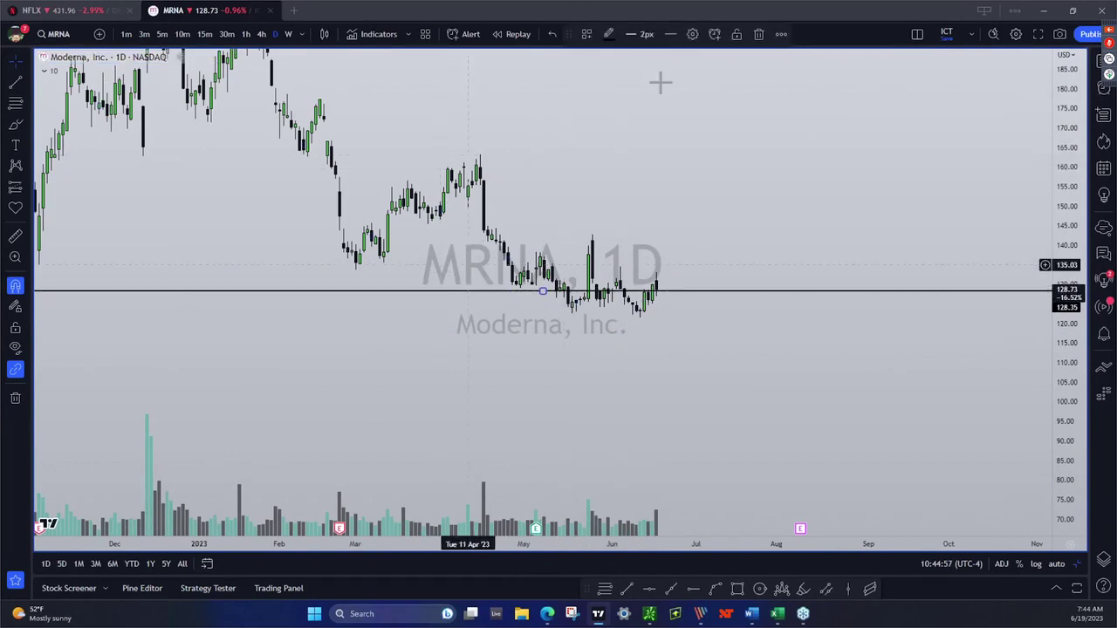
pyautogui.click(692, 40)
pyautogui.click(554, 267)
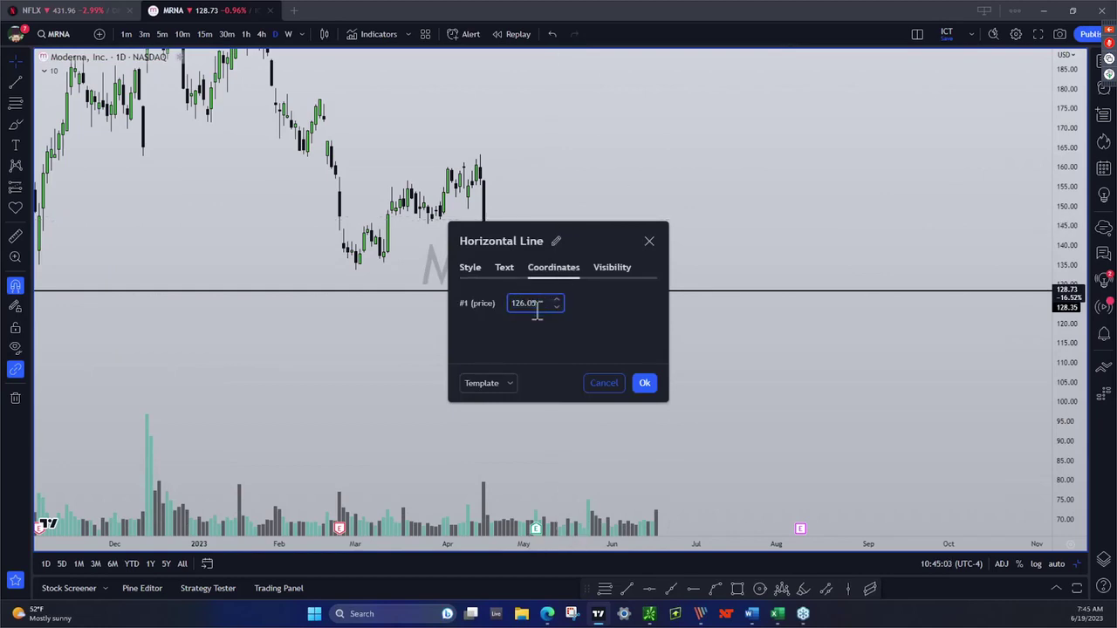
pyautogui.click(639, 382)
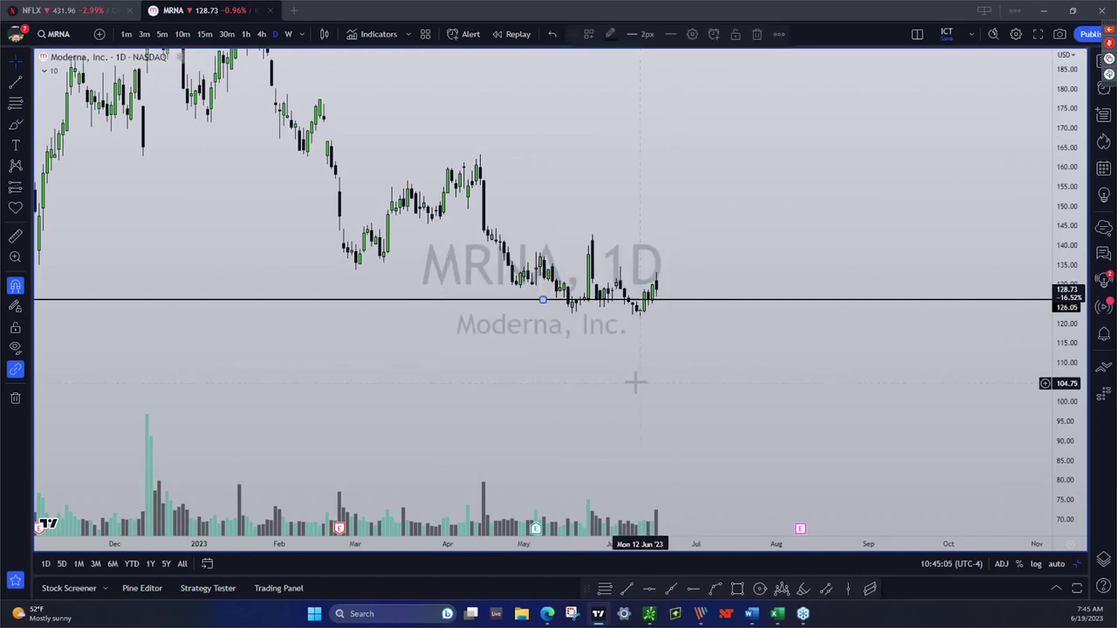
# Switch the MRNA chart to the 3-minute interval and rescale it to show June 15–16 price action around the line
pyautogui.click(145, 35)
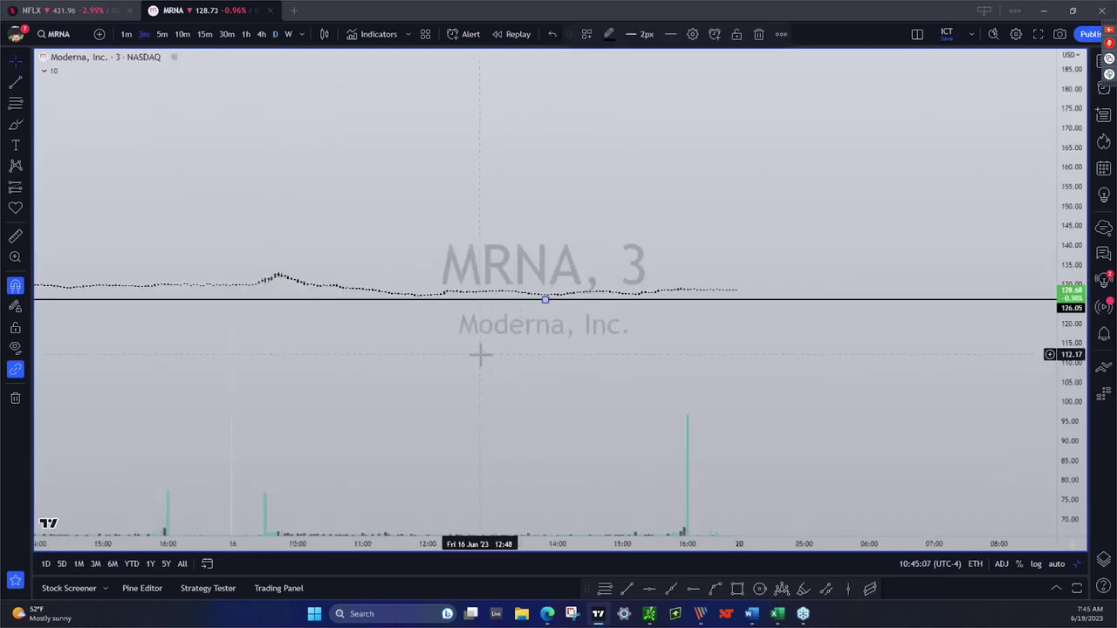
pyautogui.moveTo(1073, 343); pyautogui.dragTo(1070, 471)
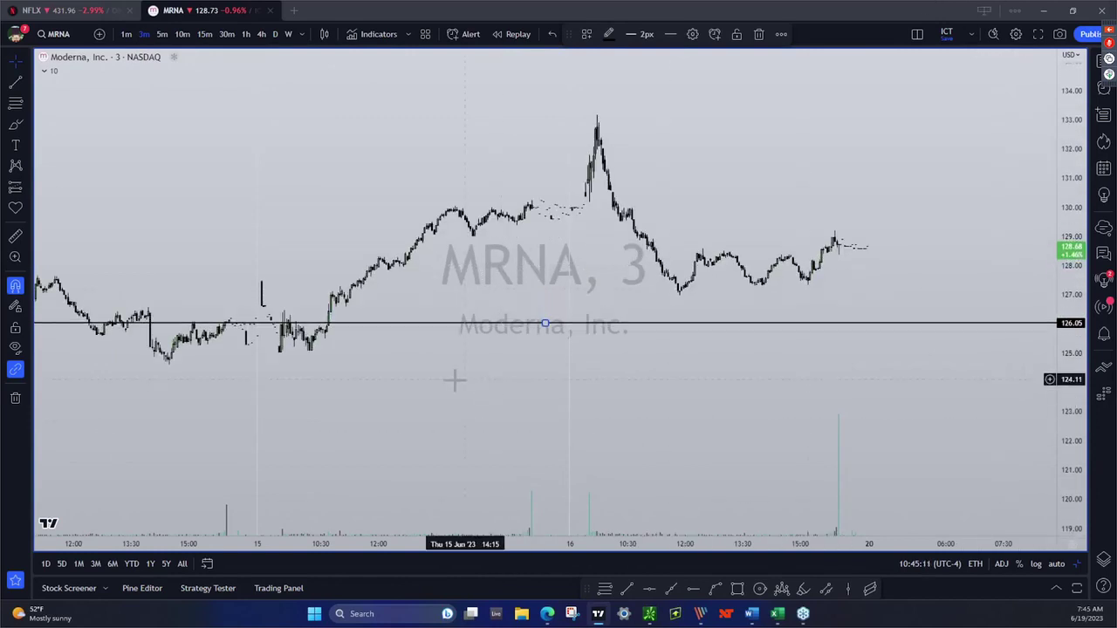
pyautogui.scroll(2, 366, 379)
pyautogui.moveTo(365, 379); pyautogui.dragTo(401, 432)
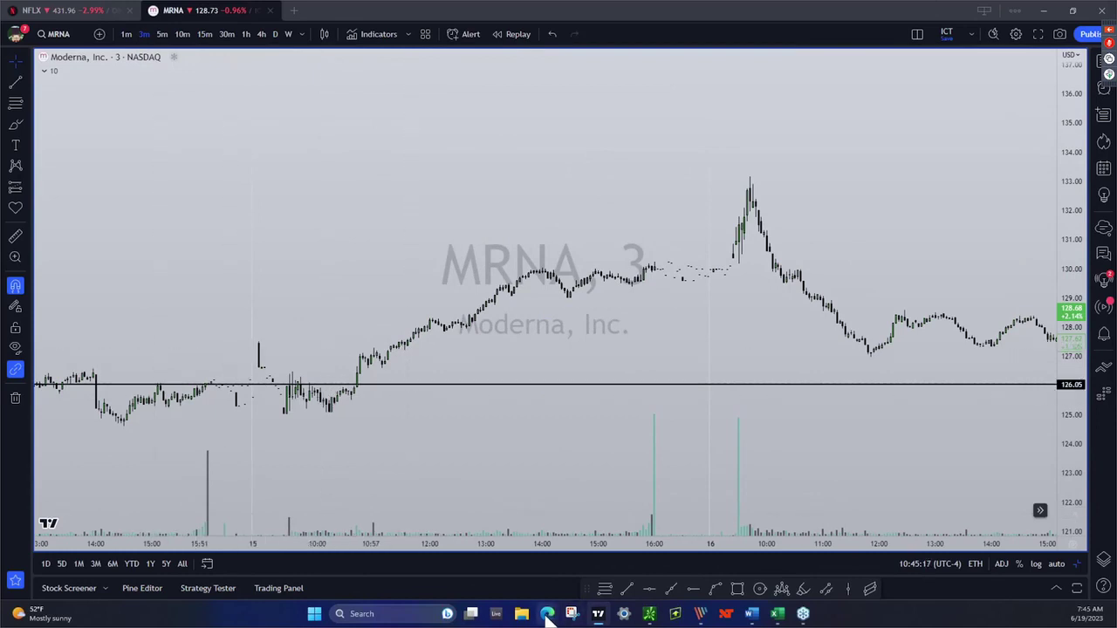
# Switch to Blackboxstocks to recheck MRNA's 06/14/23 dark pool alerts and return to the TradingView chart
pyautogui.moveTo(547, 614)
pyautogui.click(589, 556)
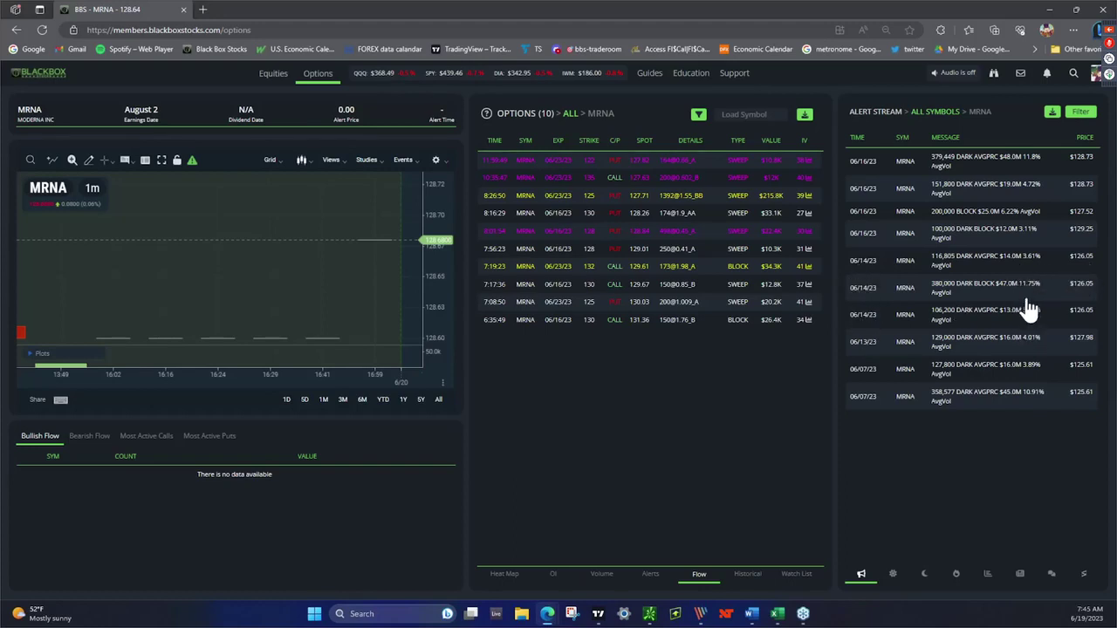
pyautogui.click(599, 613)
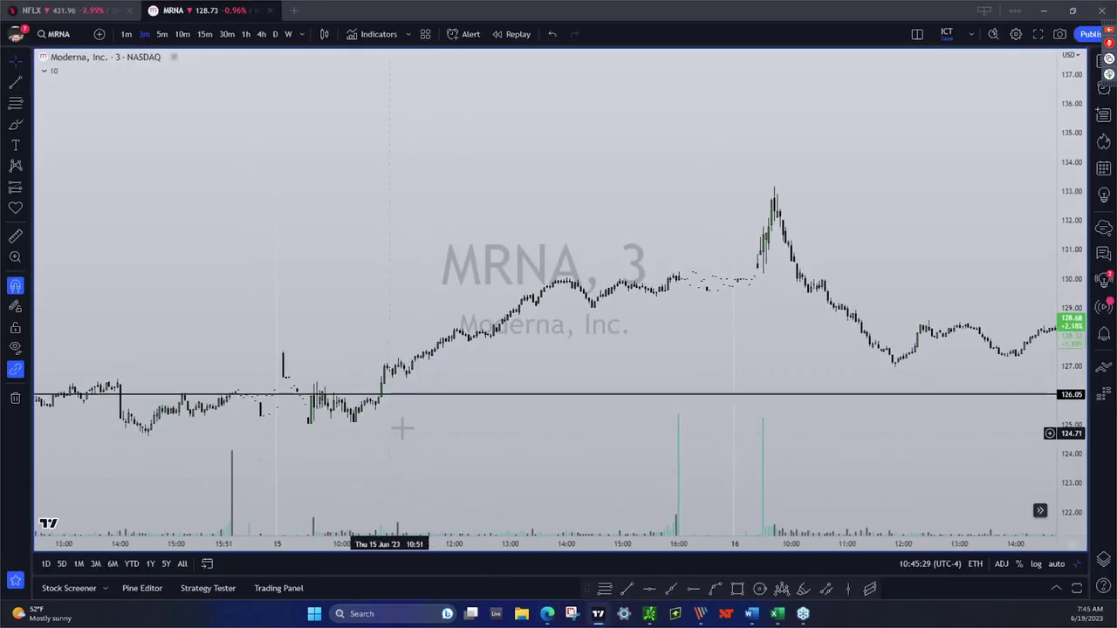
# Examine how MRNA's June 15 candles behave around the 126.05 line on the 3-minute chart
pyautogui.hscroll(-2, 406, 407)
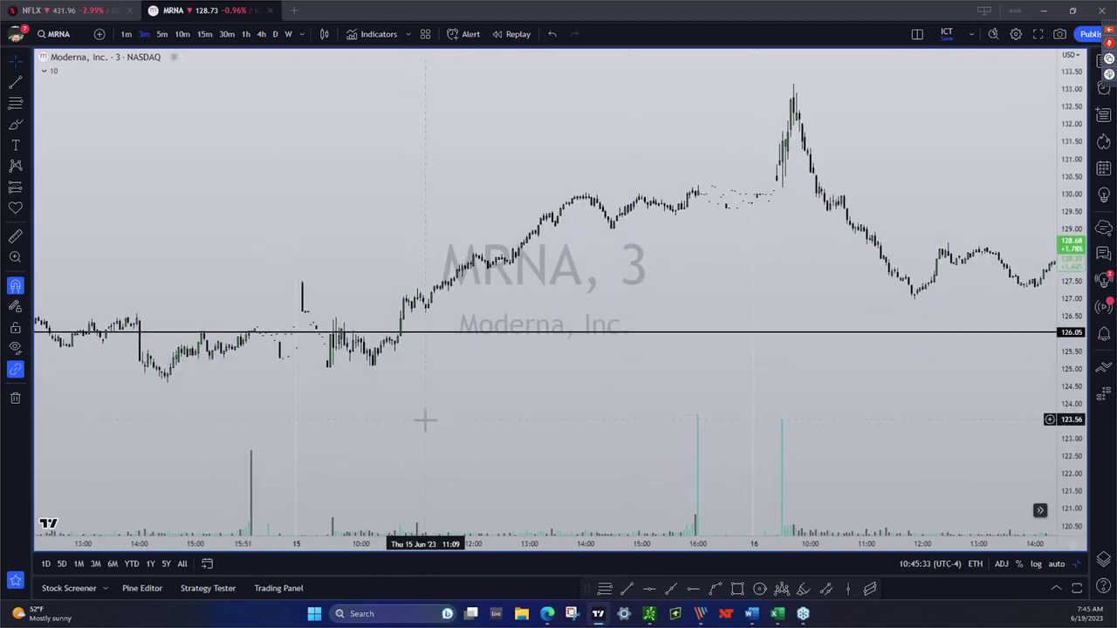
pyautogui.scroll(2, 422, 419)
pyautogui.hscroll(-2, 349, 427)
pyautogui.hscroll(1, 371, 446)
pyautogui.scroll(-1, 349, 419)
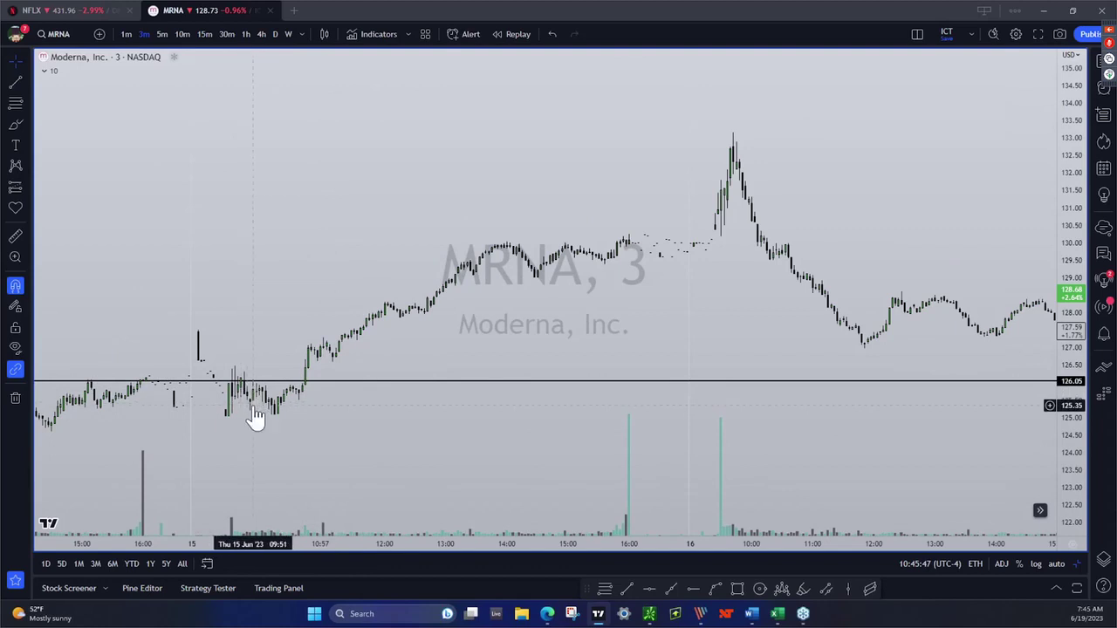
pyautogui.moveTo(232, 382); pyautogui.dragTo(235, 380)
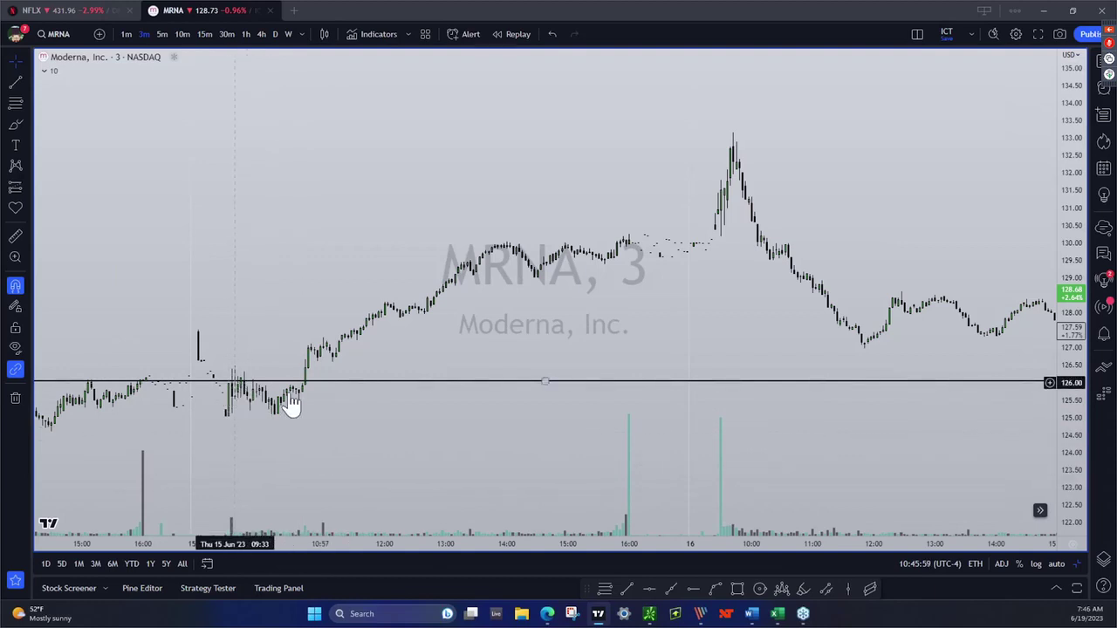
pyautogui.moveTo(243, 385); pyautogui.dragTo(267, 399)
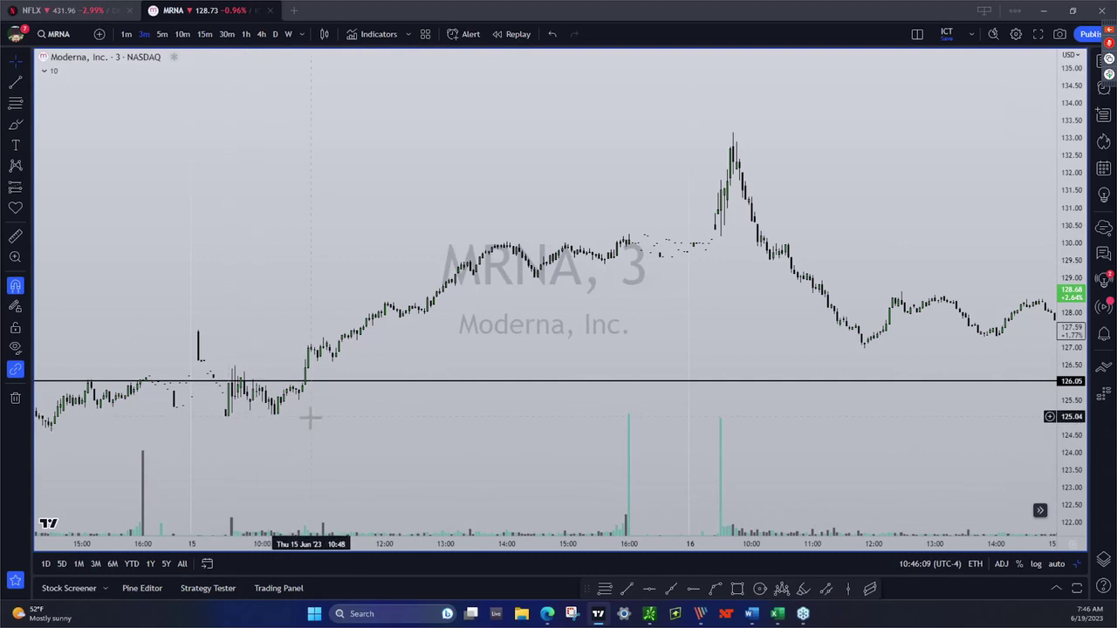
pyautogui.scroll(2, 352, 449)
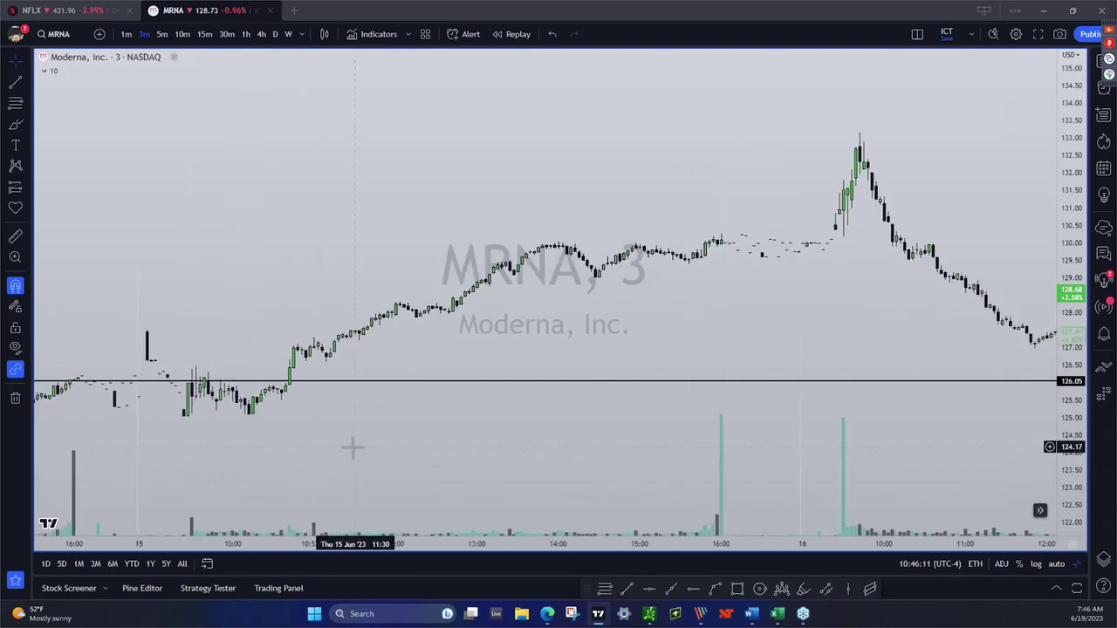
pyautogui.moveTo(1067, 429); pyautogui.dragTo(632, 370)
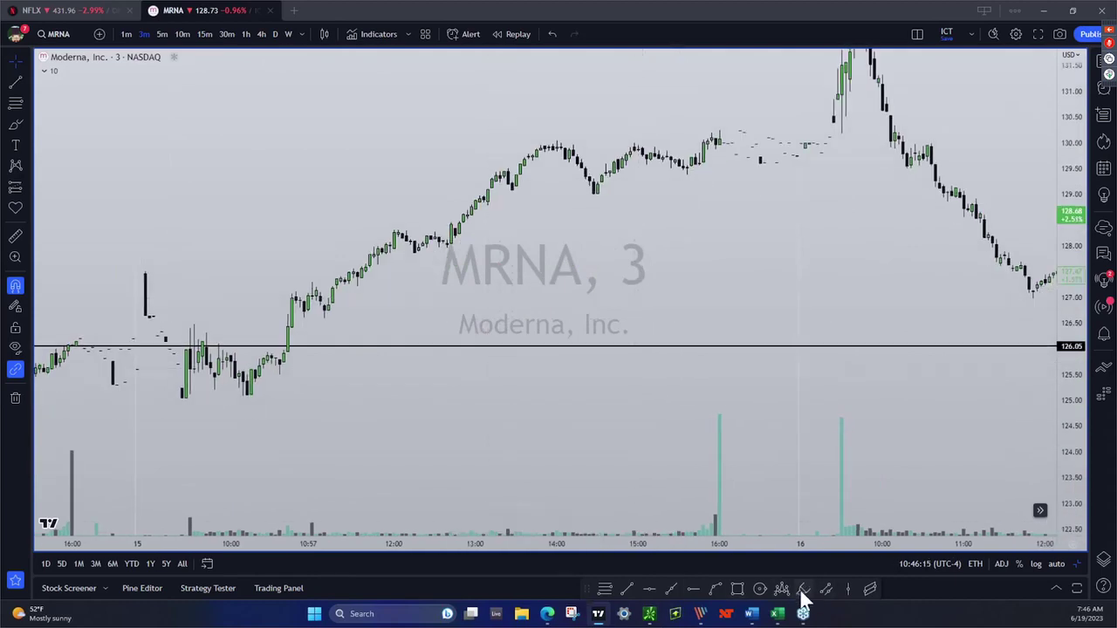
# Turn off magnet mode and draw an inverse Head and Shoulders pattern under the June 15 morning lows beneath the 126.05 line
pyautogui.click(15, 288)
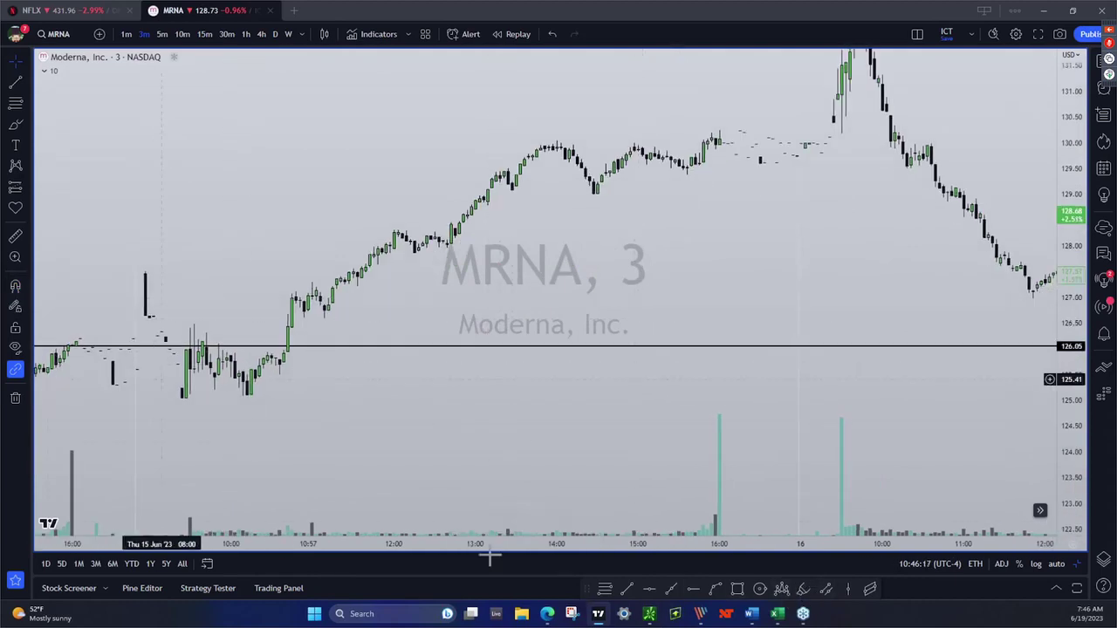
pyautogui.click(783, 597)
pyautogui.click(199, 373)
pyautogui.click(223, 400)
pyautogui.click(227, 375)
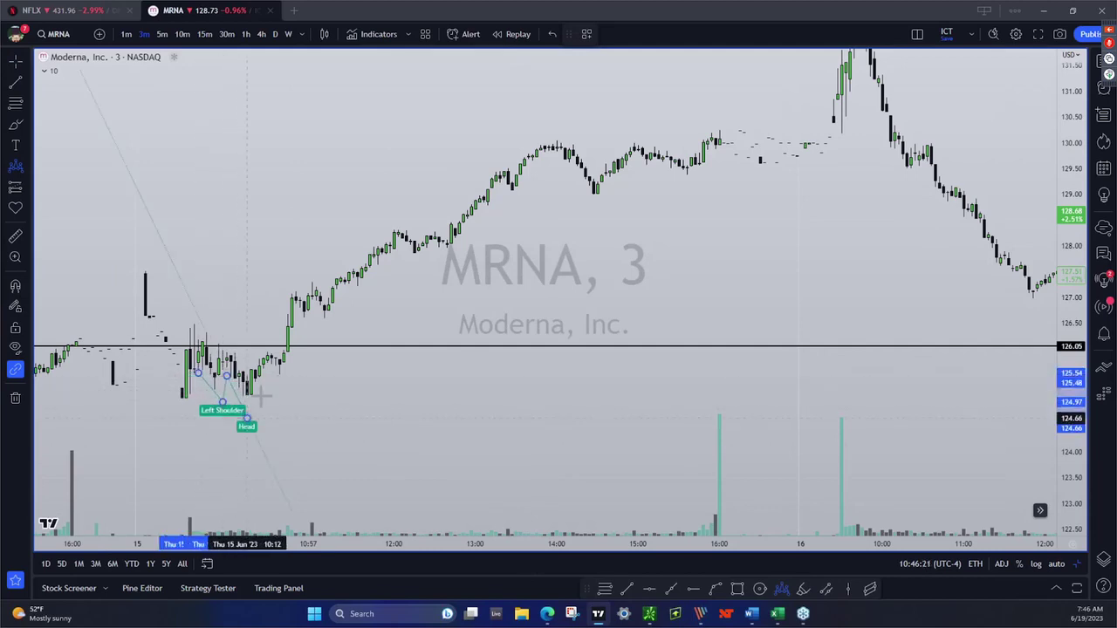
pyautogui.click(247, 418)
pyautogui.click(271, 369)
pyautogui.click(279, 388)
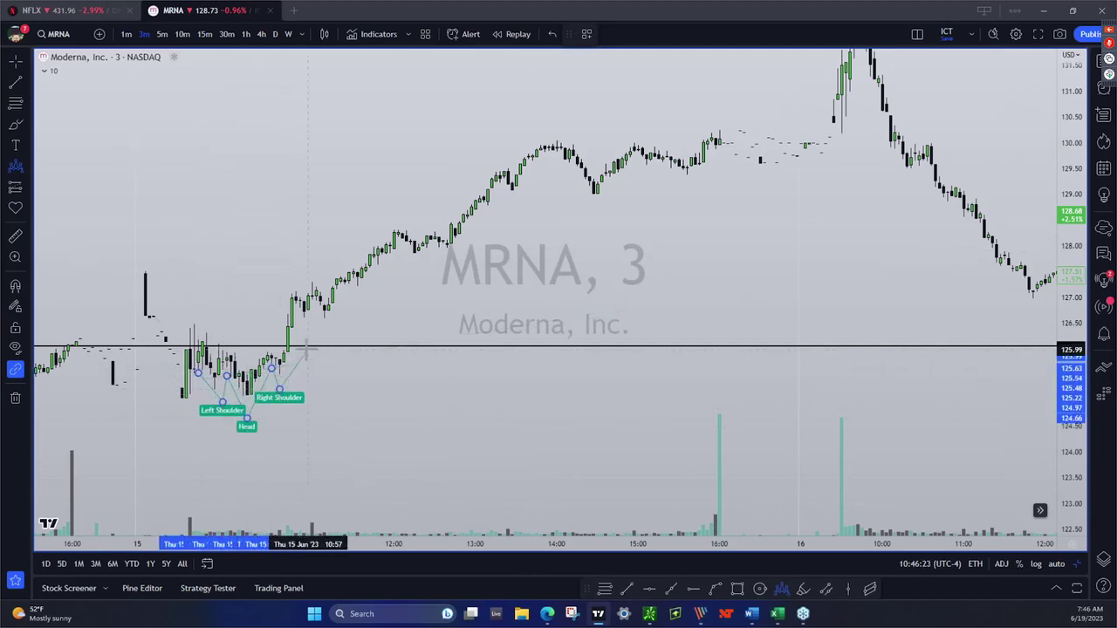
pyautogui.click(307, 348)
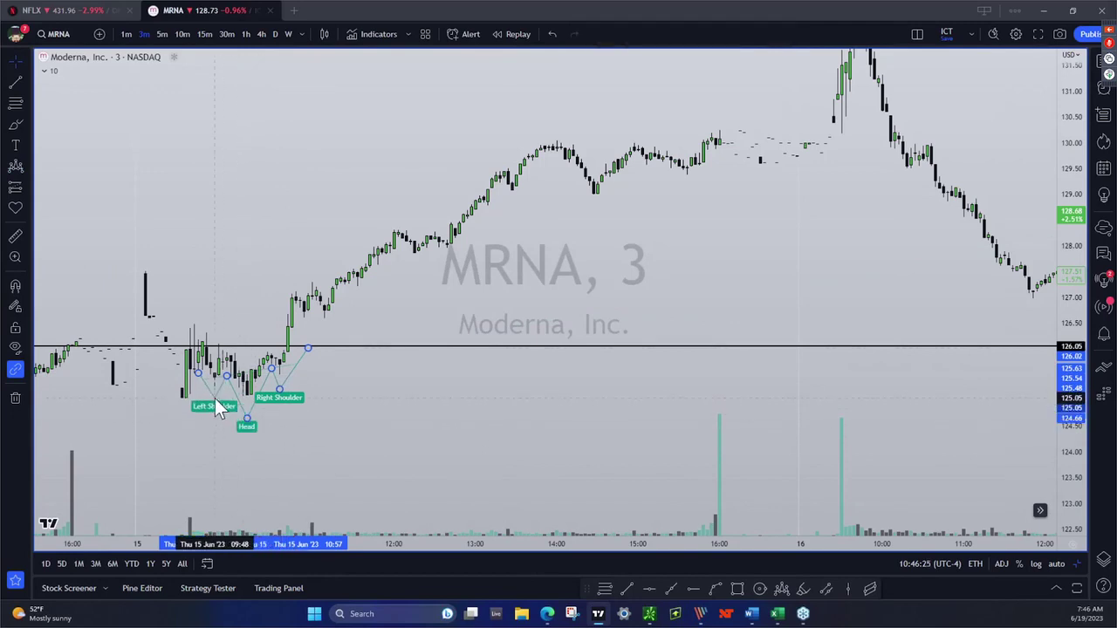
pyautogui.click(290, 391)
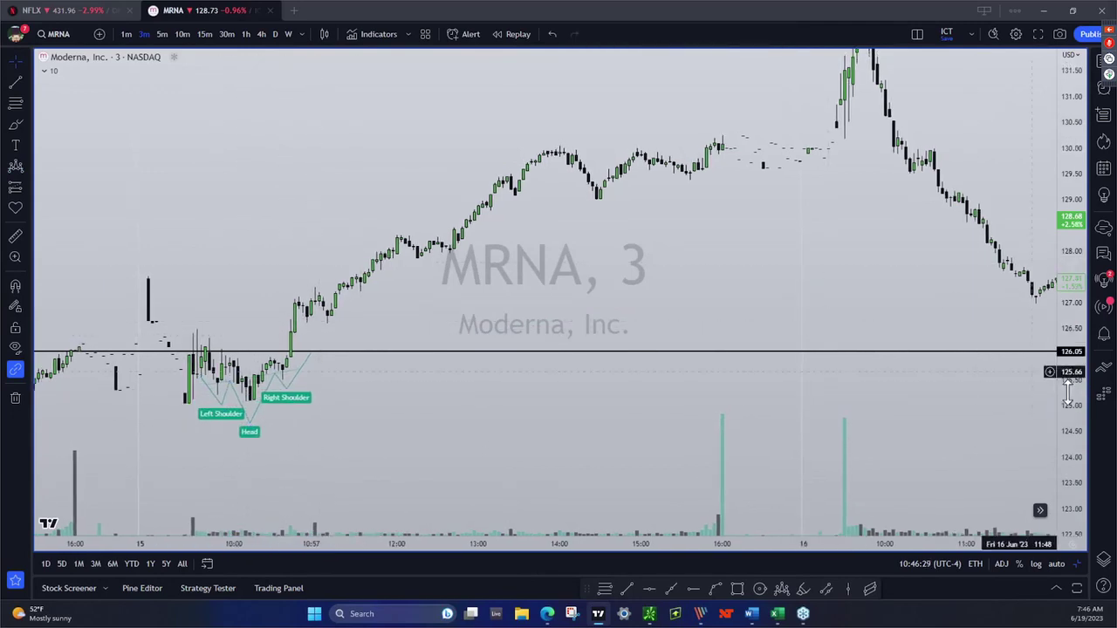
# Draw two trend lines below and above the small June 15 pullback between about 126.60 and 127.31
pyautogui.hotkey('alt', 't')
pyautogui.click(296, 324)
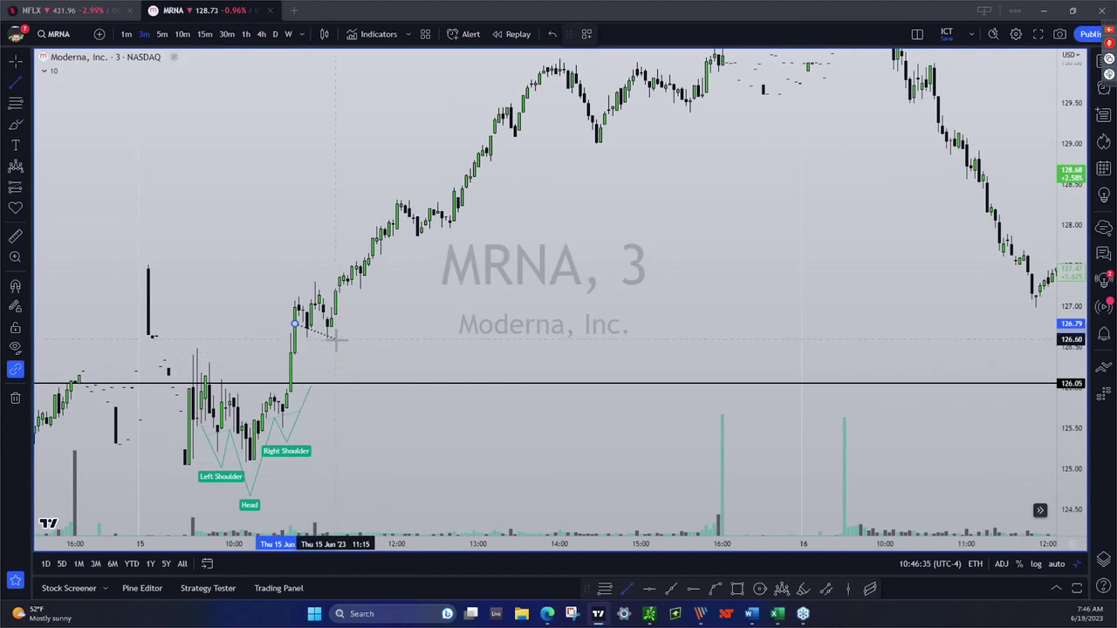
pyautogui.click(335, 339)
pyautogui.click(279, 264)
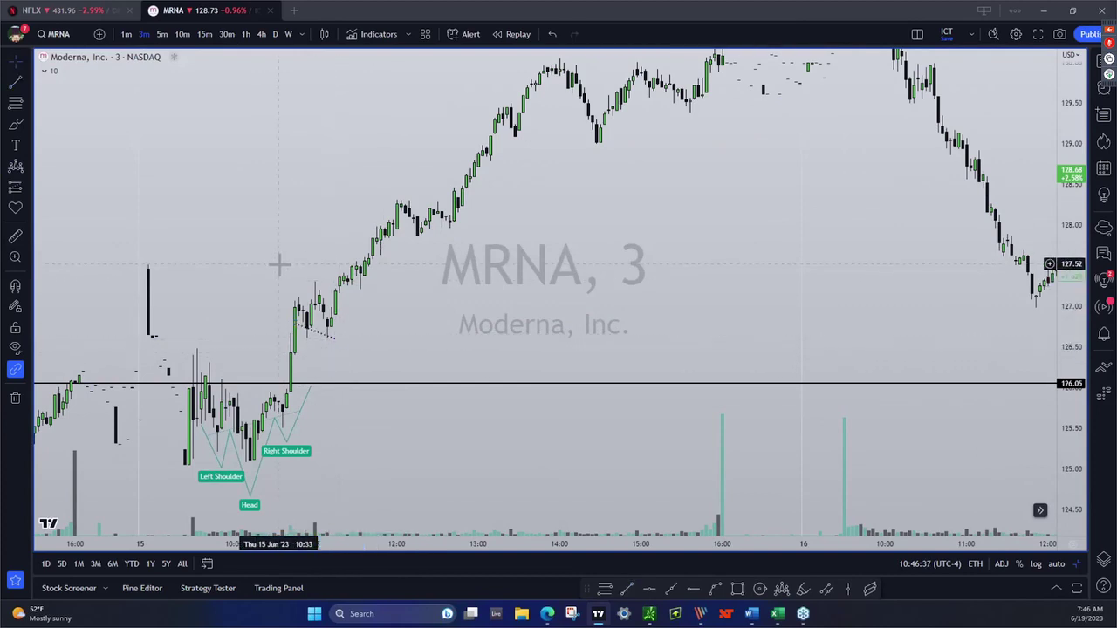
pyautogui.hotkey('alt', 't')
pyautogui.click(315, 282)
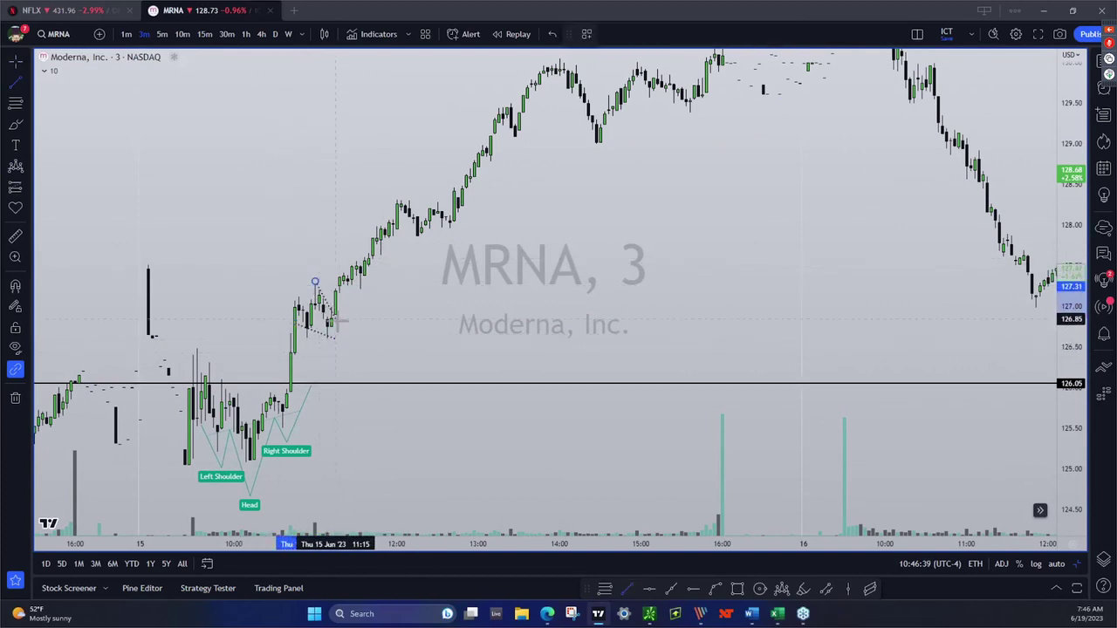
pyautogui.click(339, 322)
pyautogui.scroll(2, 409, 353)
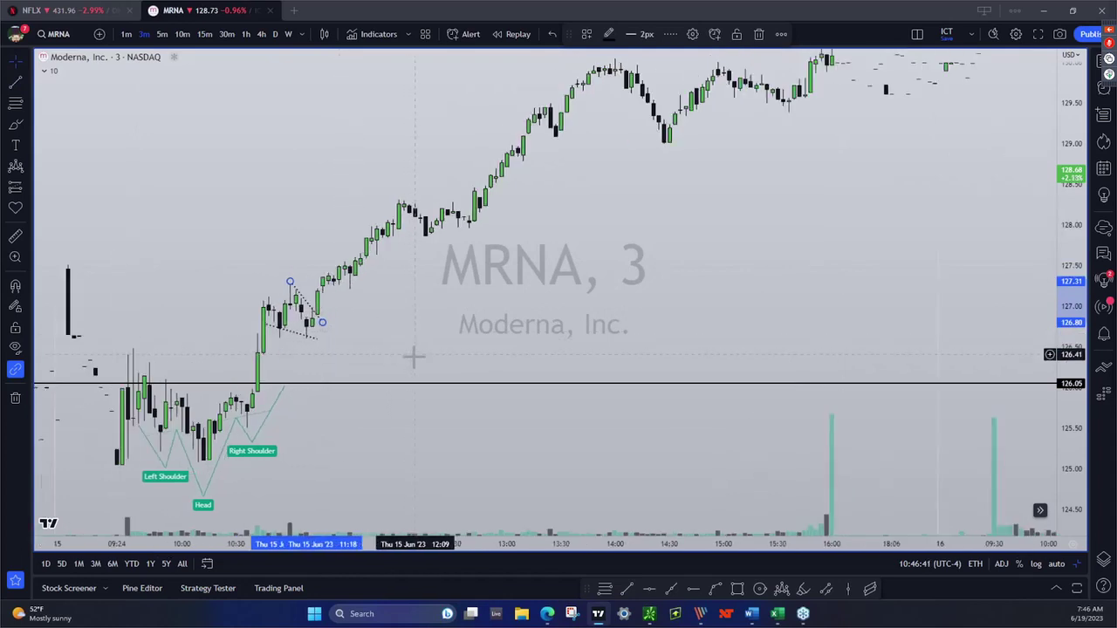
pyautogui.click(413, 356)
pyautogui.scroll(2, 434, 329)
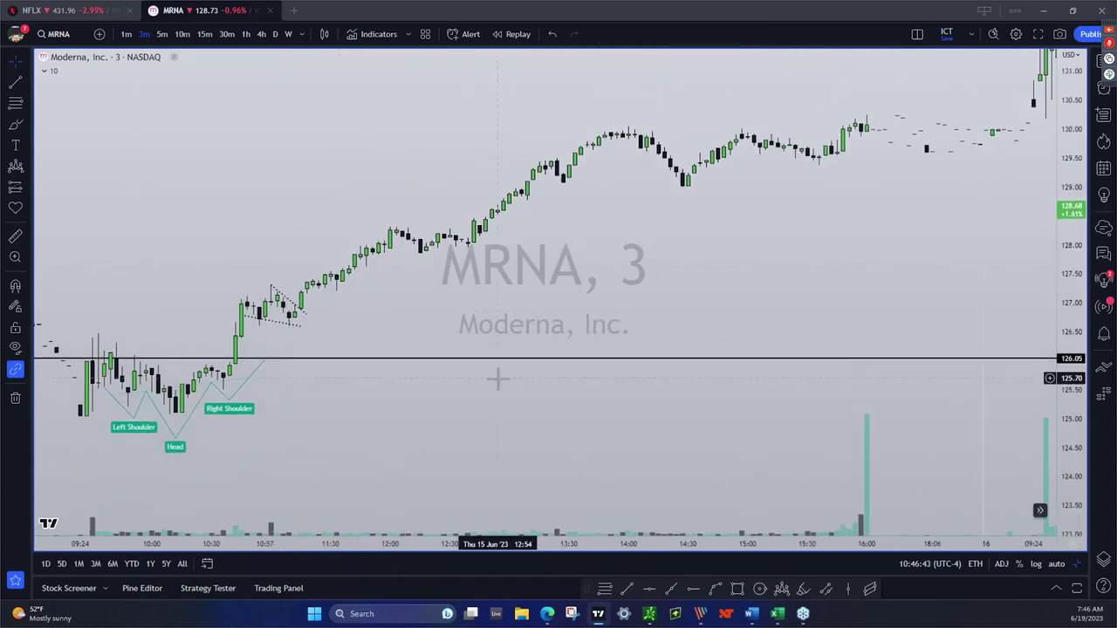
pyautogui.scroll(-2, 497, 378)
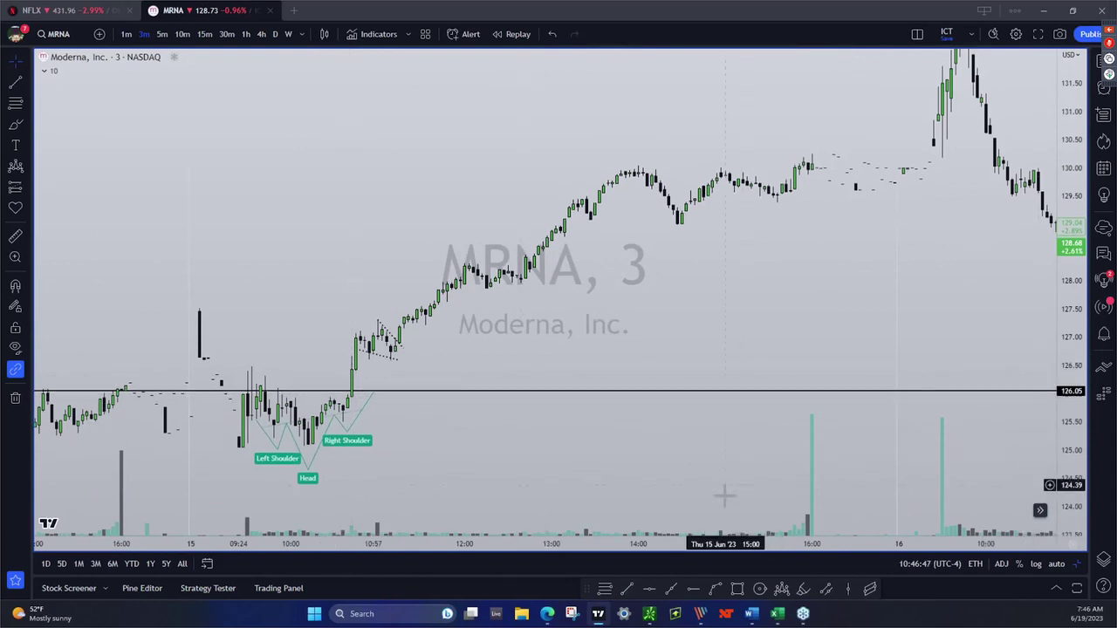
pyautogui.scroll(-3, 606, 469)
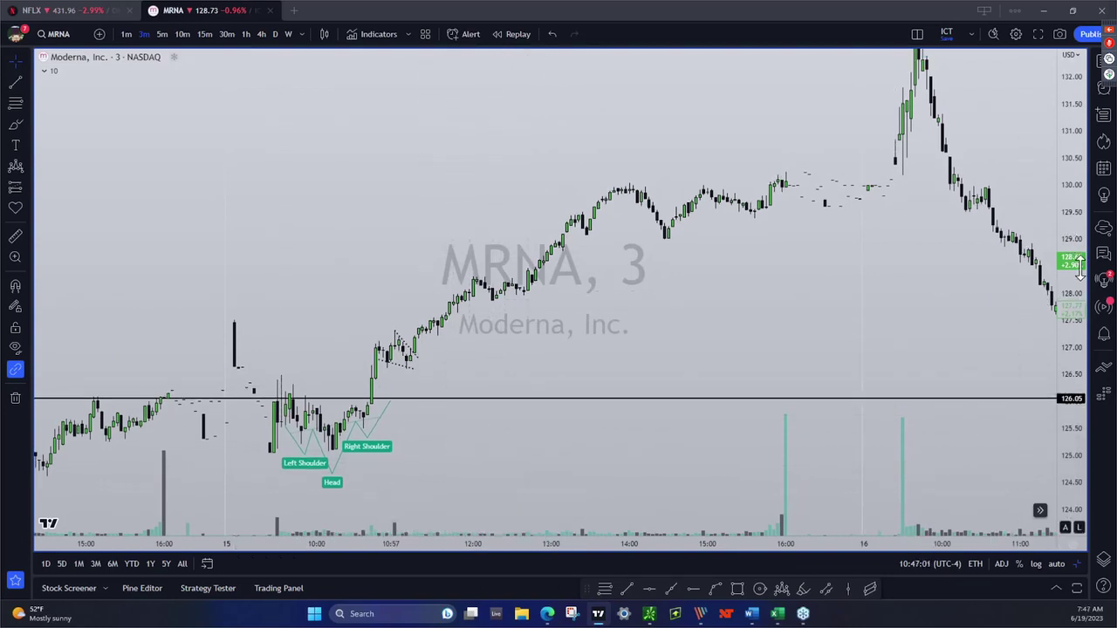
pyautogui.moveTo(1080, 266); pyautogui.dragTo(1080, 277)
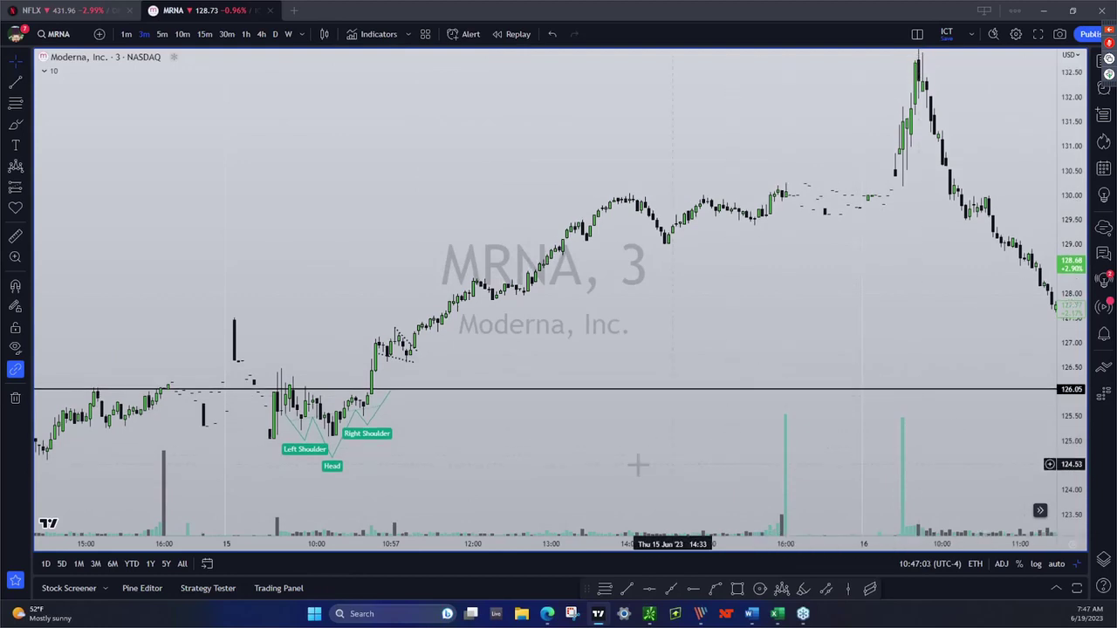
pyautogui.moveTo(612, 452); pyautogui.dragTo(619, 430)
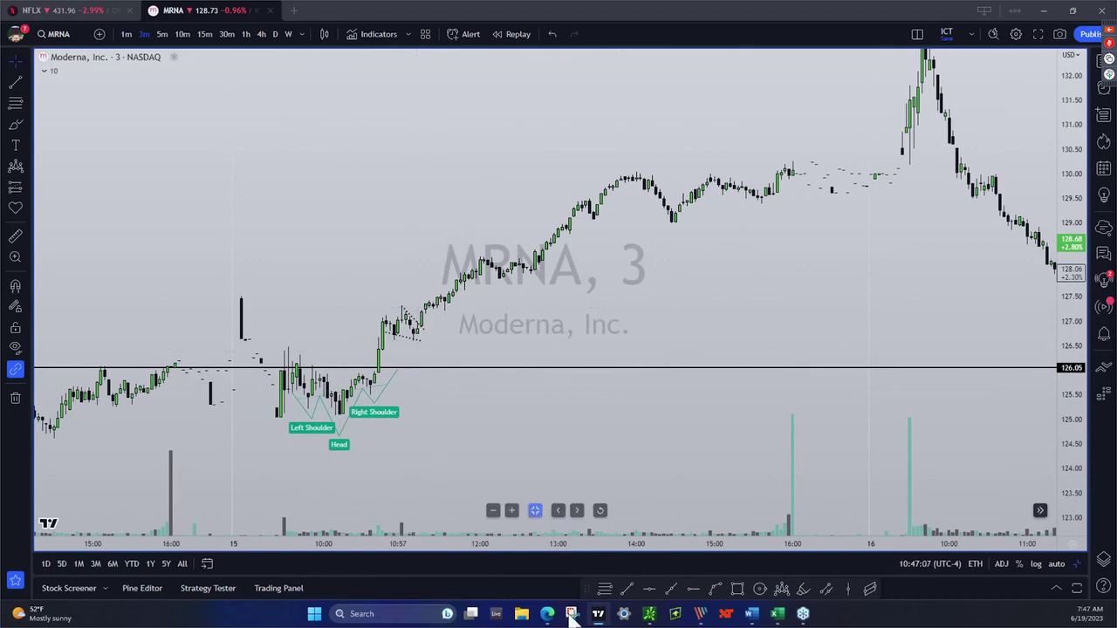
# Switch to Blackboxstocks, clear the MRNA filter from the options flow and load SNOW to show its trades and alerts
pyautogui.moveTo(547, 613)
pyautogui.click(596, 556)
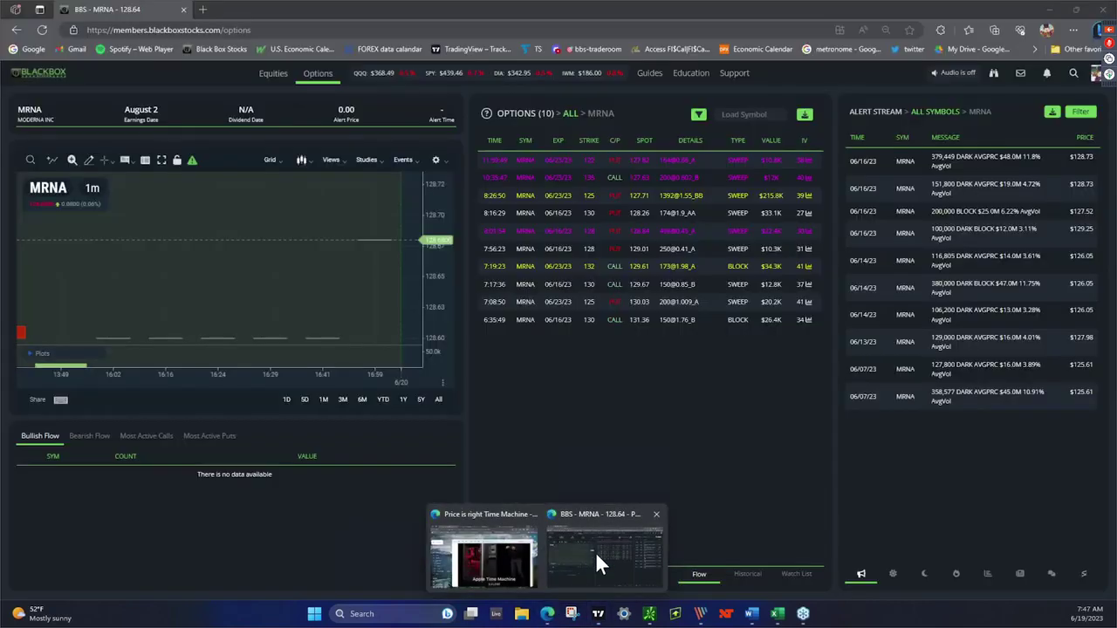
pyautogui.click(569, 115)
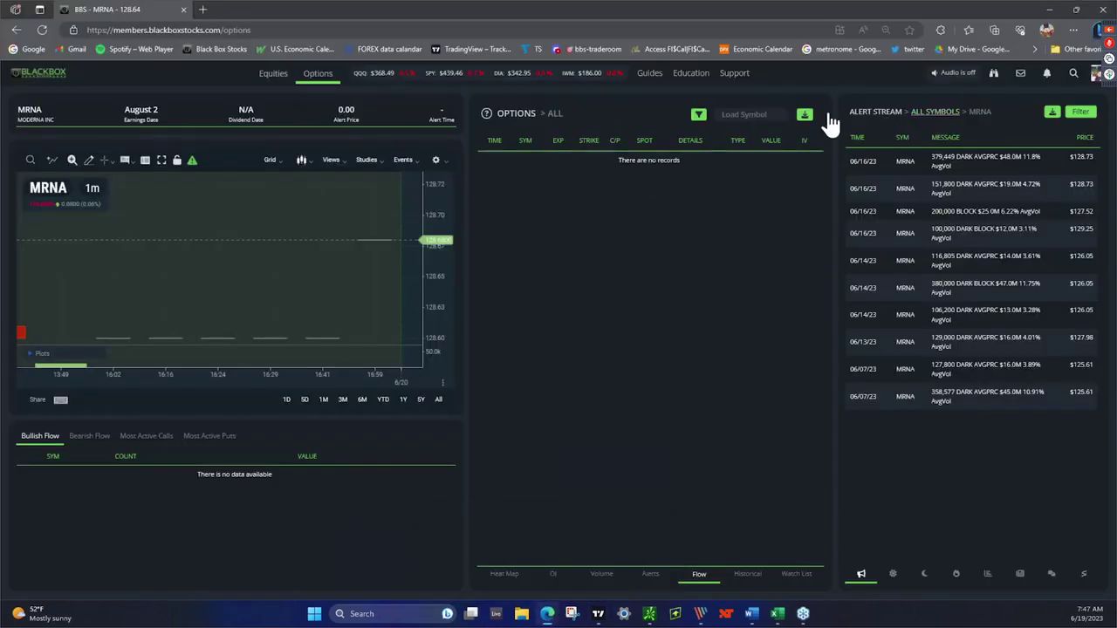
pyautogui.click(738, 115)
pyautogui.write('SNOW')
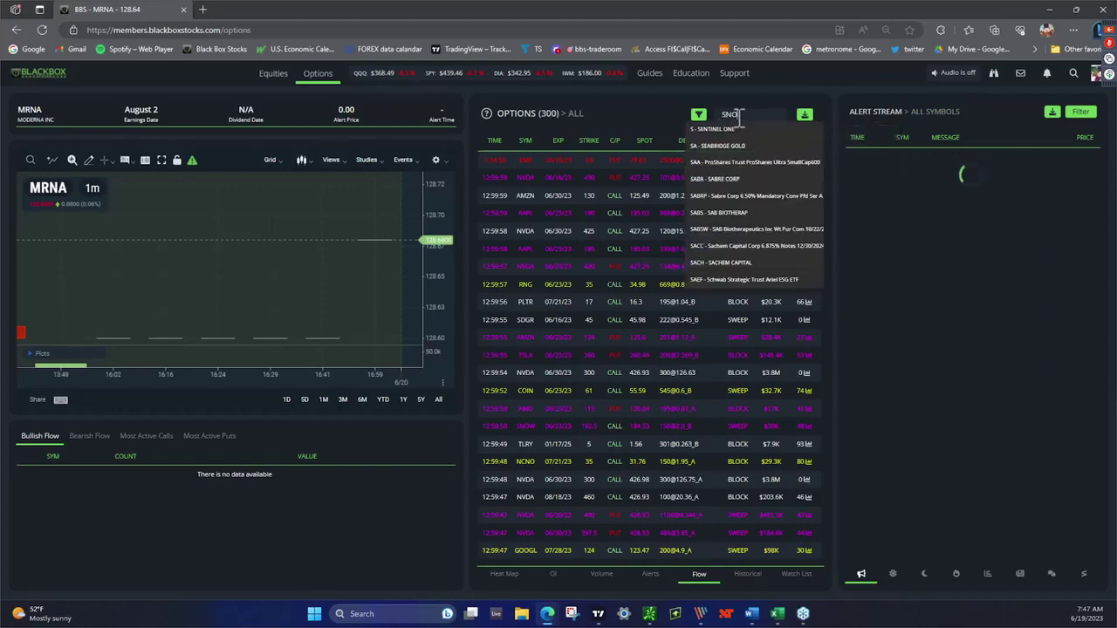
pyautogui.click(744, 129)
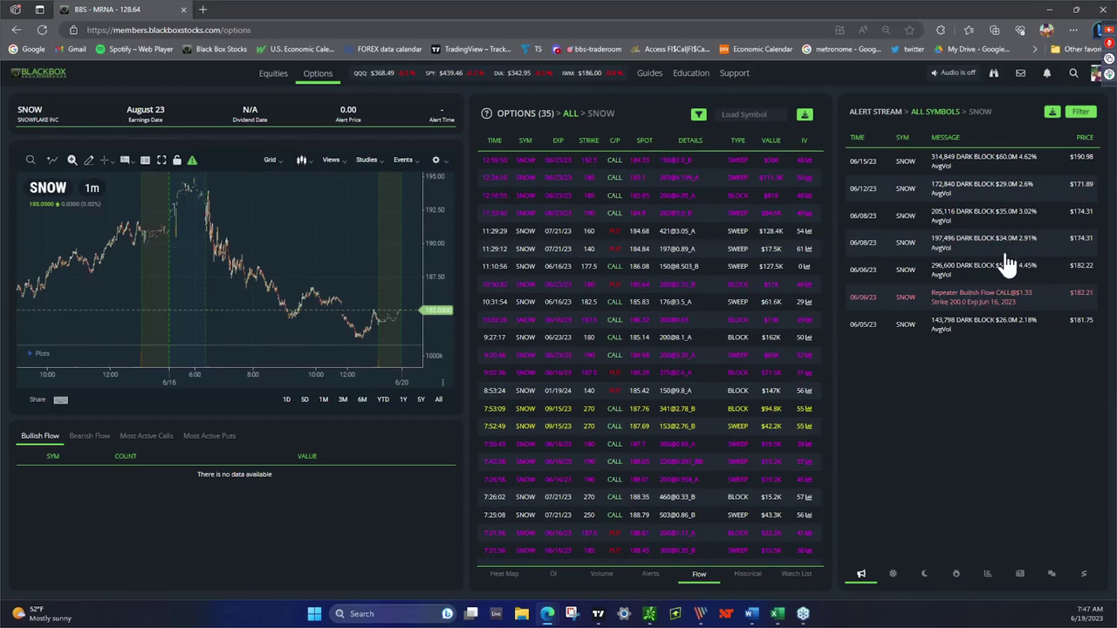
# Switch to TradingView and change the 3-minute chart's symbol to SNOW
pyautogui.click(598, 613)
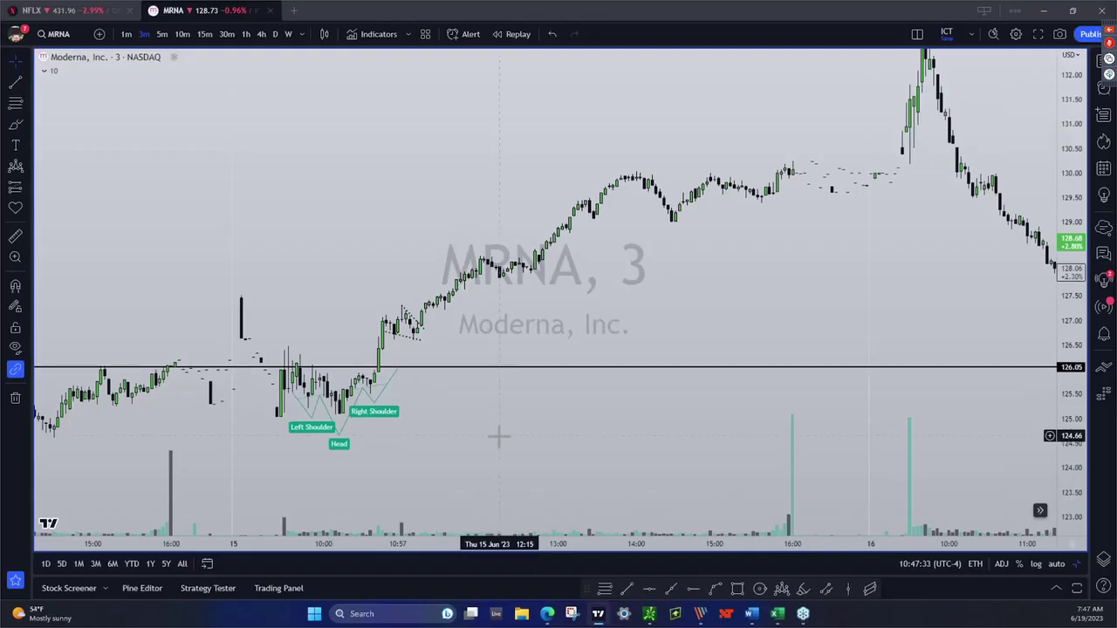
pyautogui.press('space')
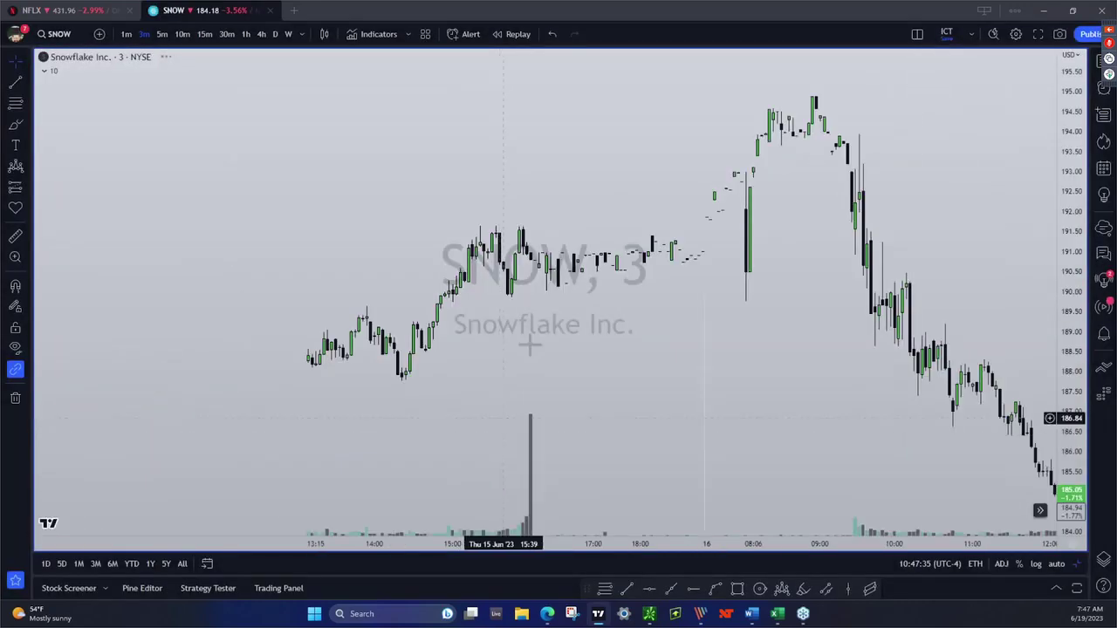
# Remove the existing drawings, including the yellow 182.22 line, from the SNOW 3-minute chart
pyautogui.scroll(-5, 589, 349)
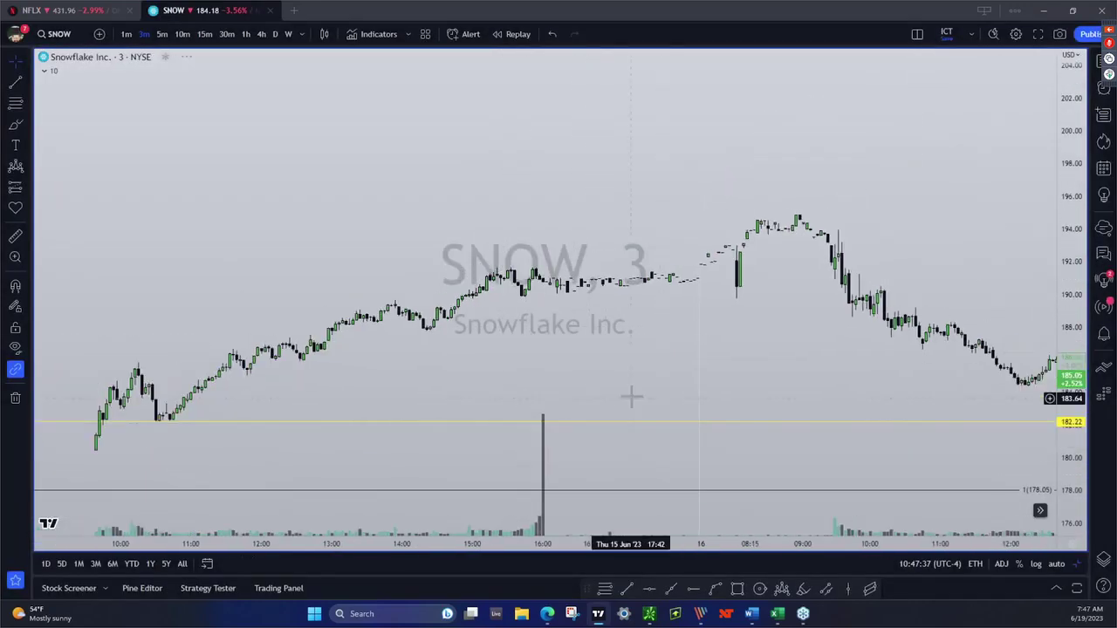
pyautogui.rightClick(527, 436)
pyautogui.click(592, 546)
# Add a horizontal line near the June 13 premarket high on the SNOW chart and set its price to 174.81
pyautogui.hscroll(-10, 344, 437)
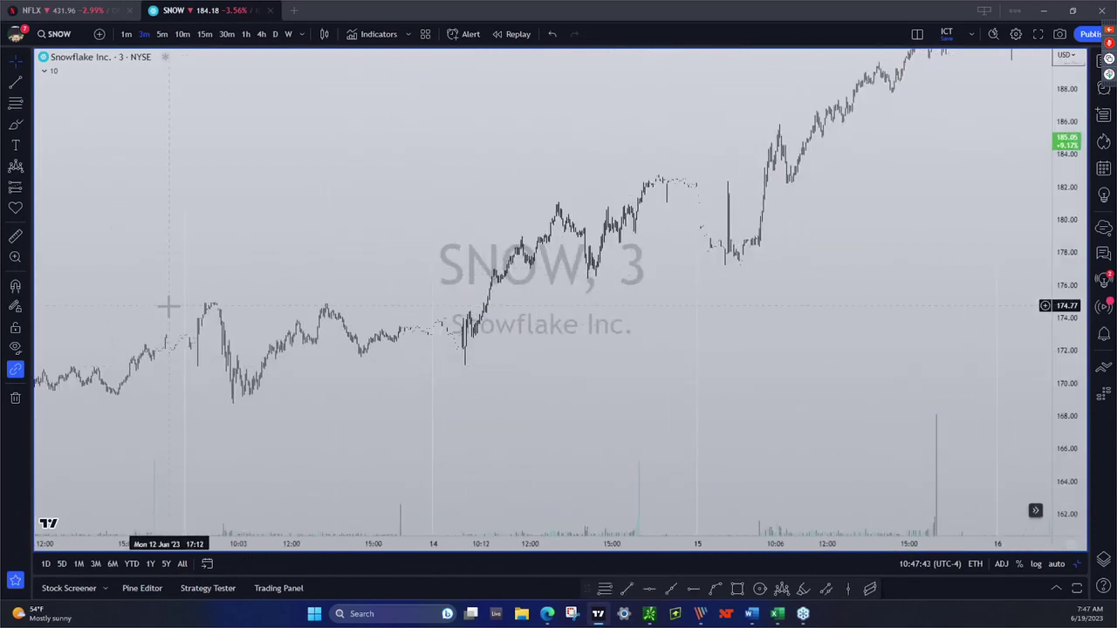
pyautogui.hscroll(-5, 180, 301)
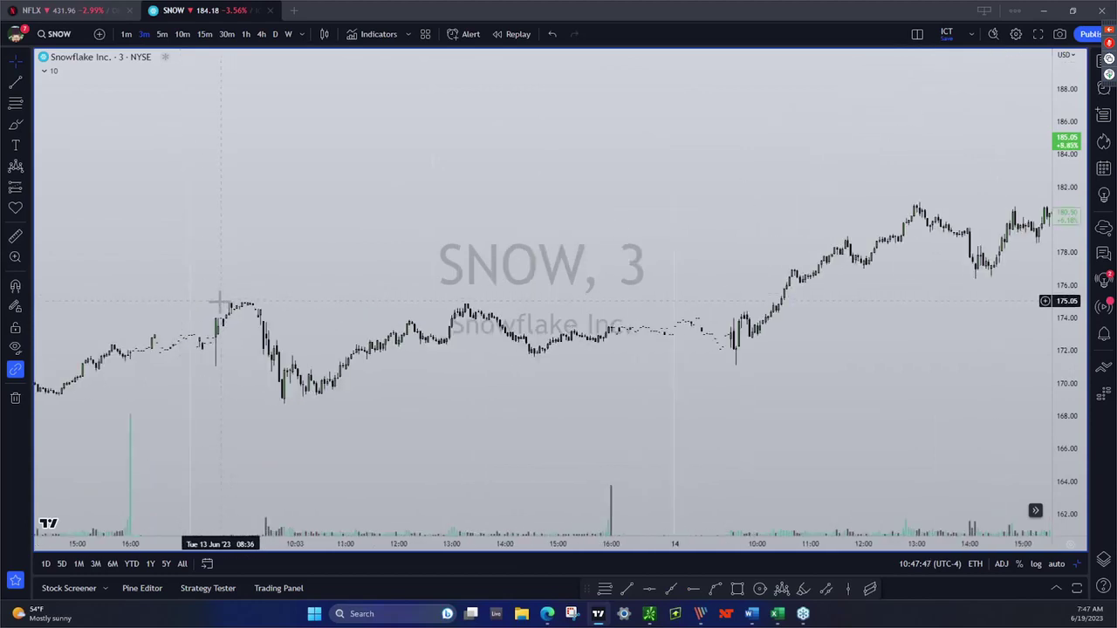
pyautogui.hotkey('alt', 'h')
pyautogui.doubleClick(220, 301)
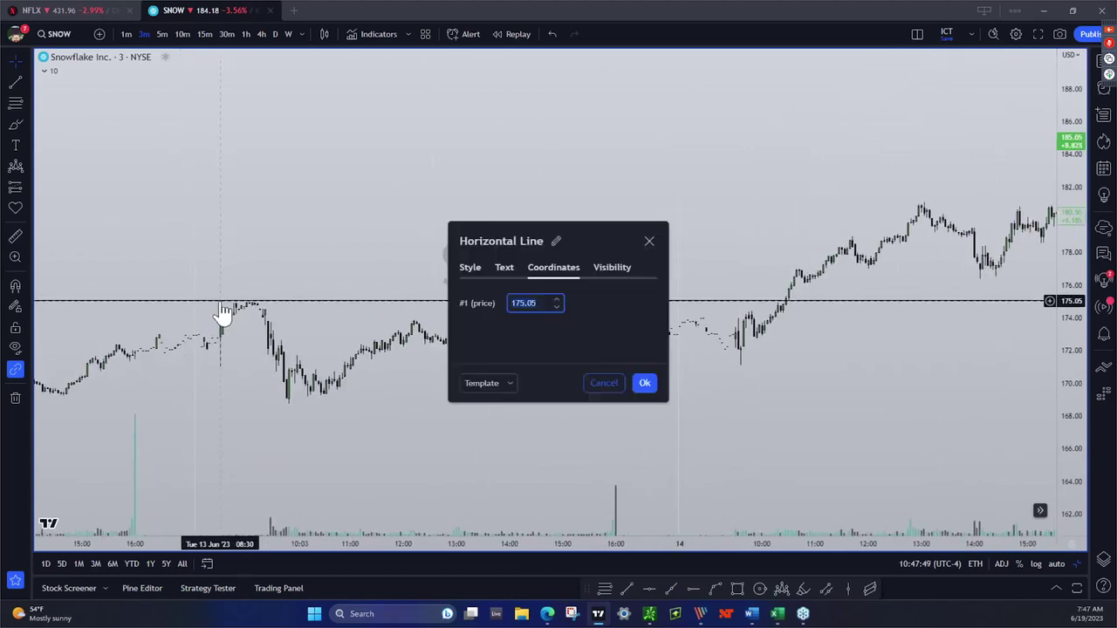
pyautogui.write('174.81')
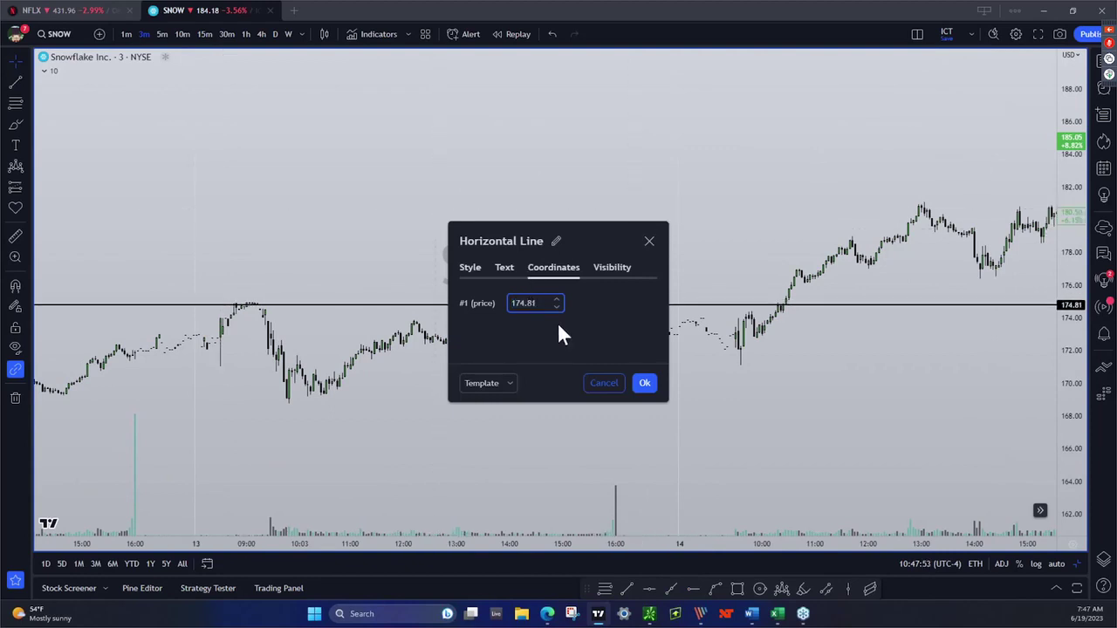
pyautogui.click(644, 383)
pyautogui.hscroll(-1, 411, 405)
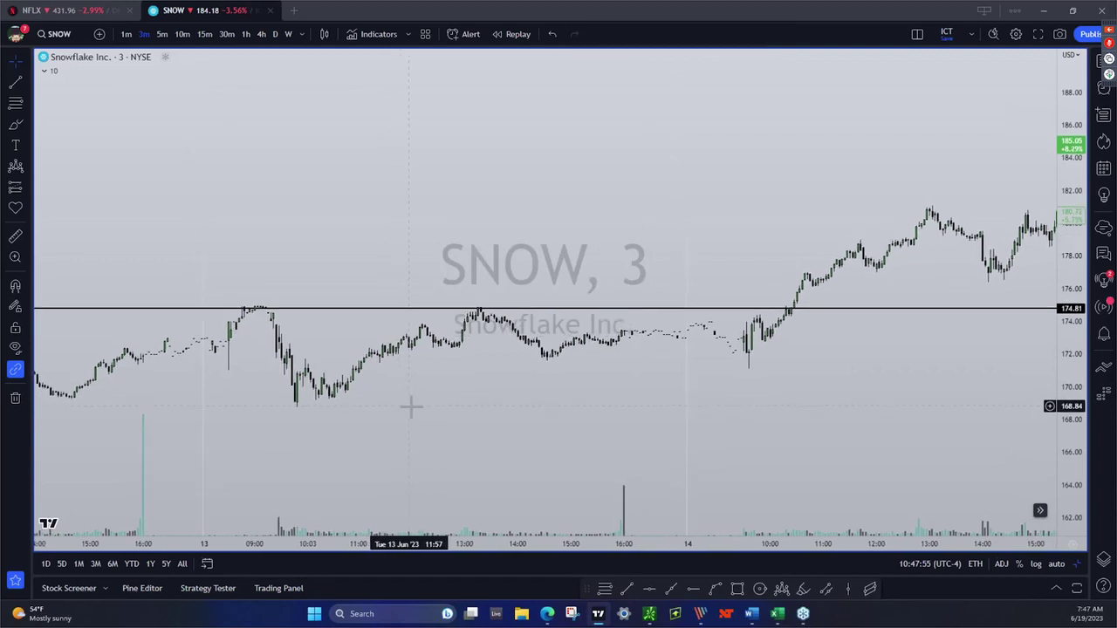
pyautogui.moveTo(1059, 428); pyautogui.dragTo(1062, 388)
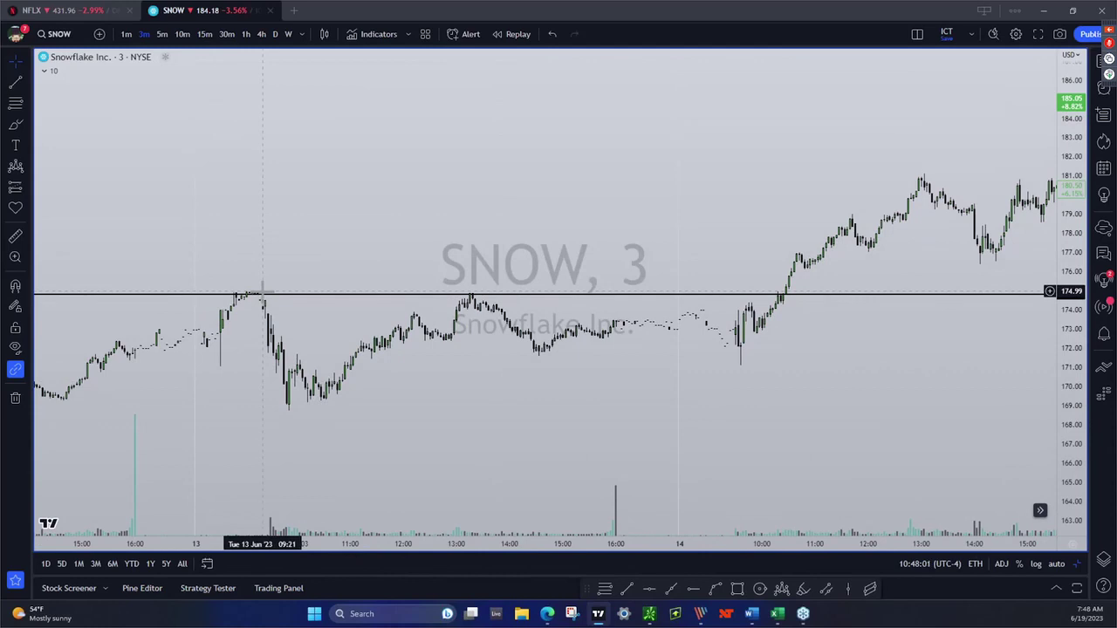
pyautogui.moveTo(262, 294); pyautogui.dragTo(267, 317)
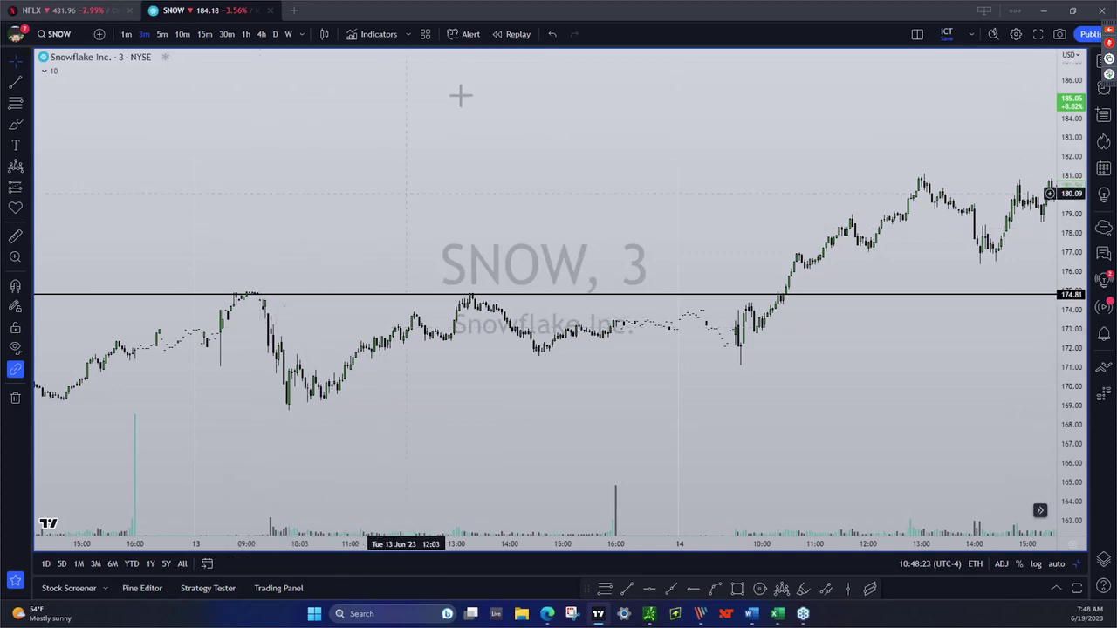
pyautogui.moveTo(457, 140); pyautogui.dragTo(403, 125)
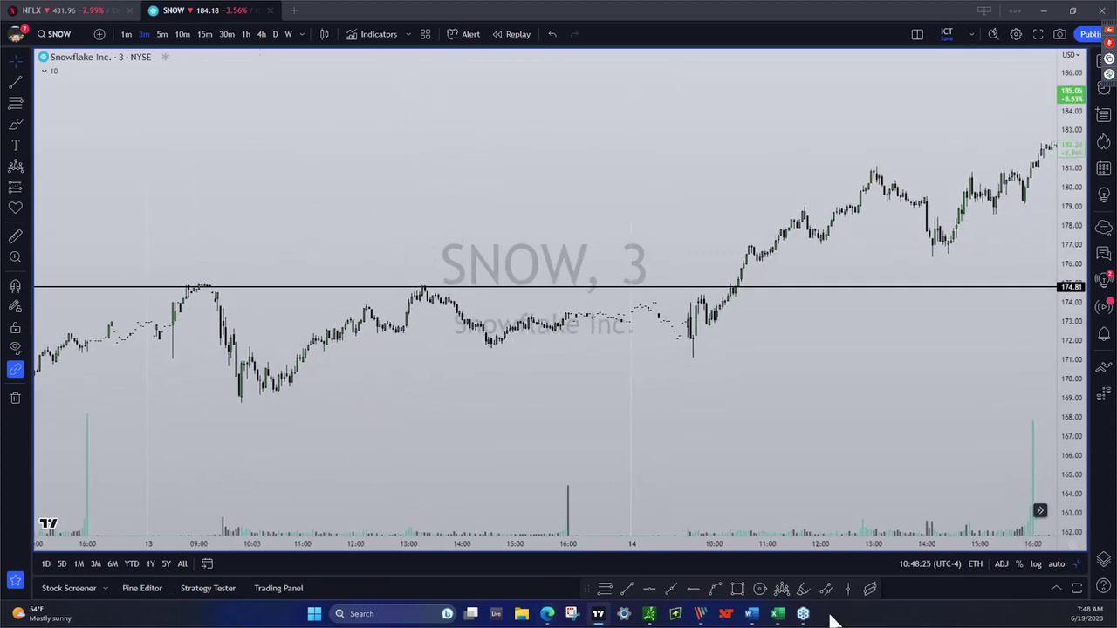
# Switch to Excel and bring up the BBS Darkpool Organizer workbook, followed by the Master Darkpool workbook
pyautogui.moveTo(780, 614)
pyautogui.click(688, 569)
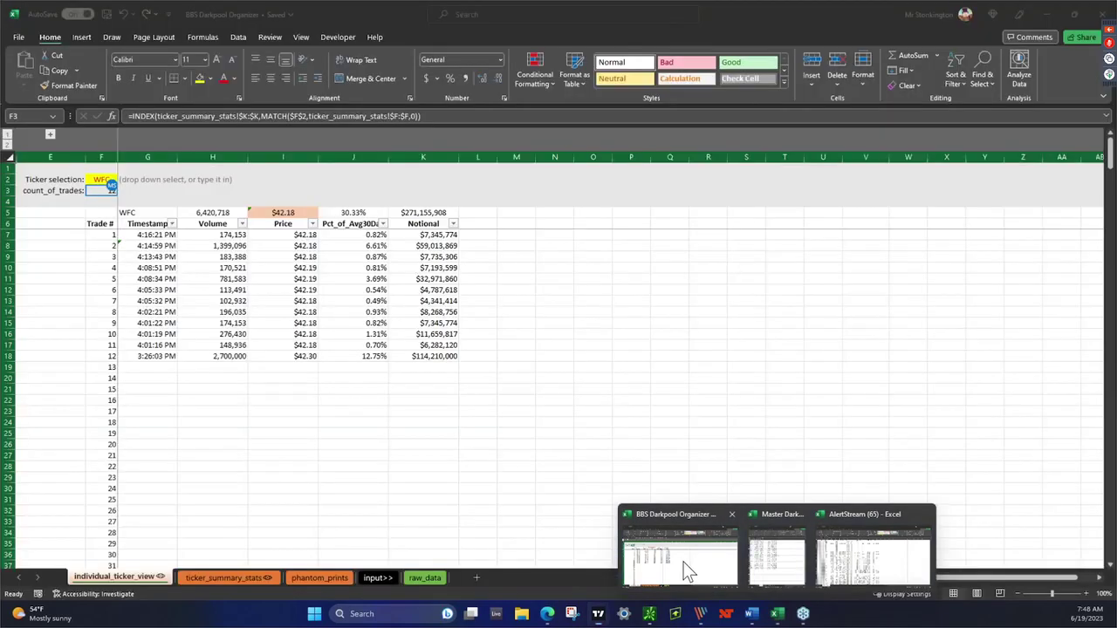
pyautogui.click(335, 419)
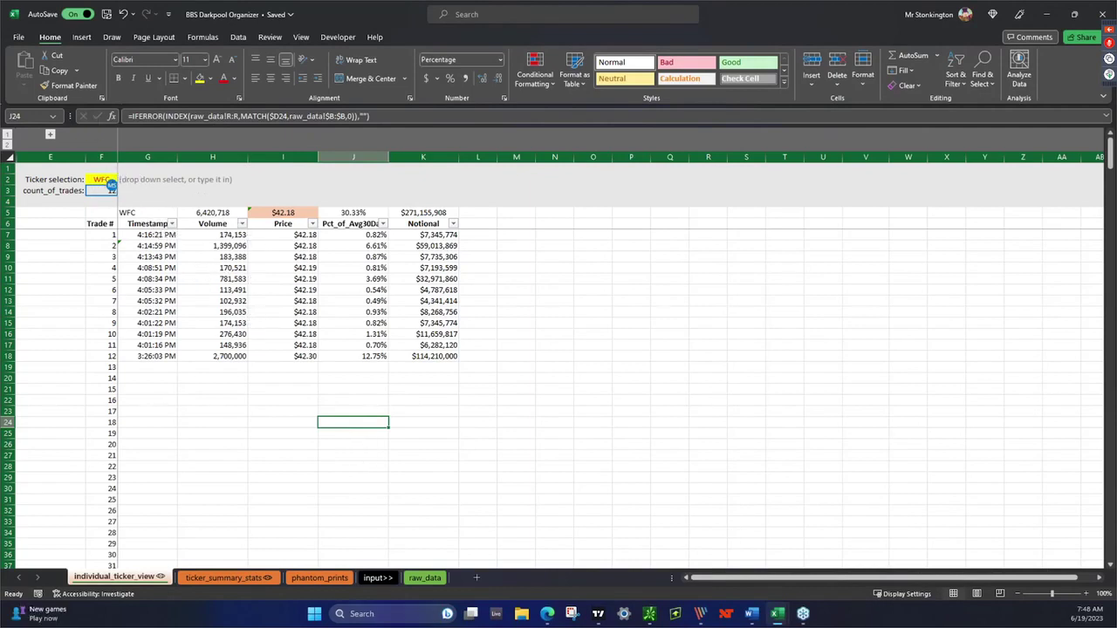
pyautogui.moveTo(780, 614)
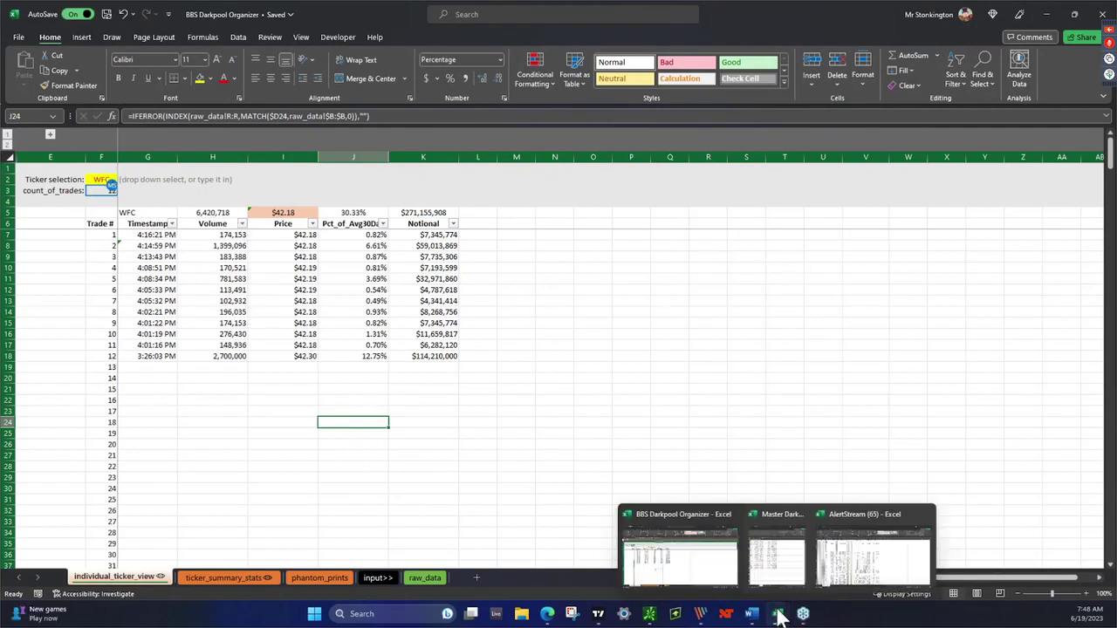
pyautogui.click(791, 565)
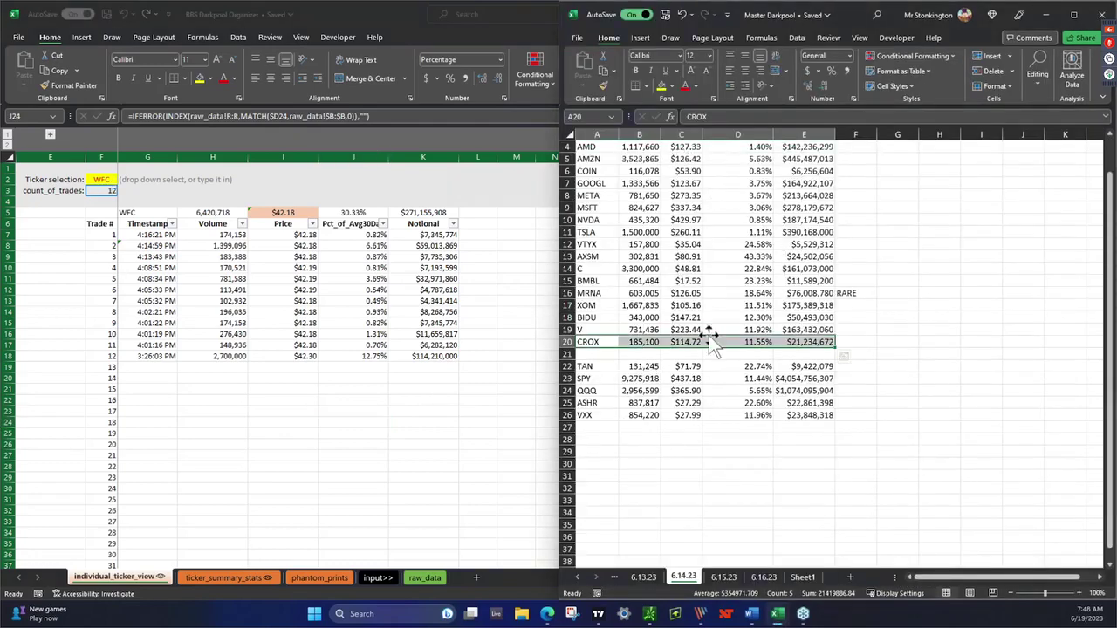